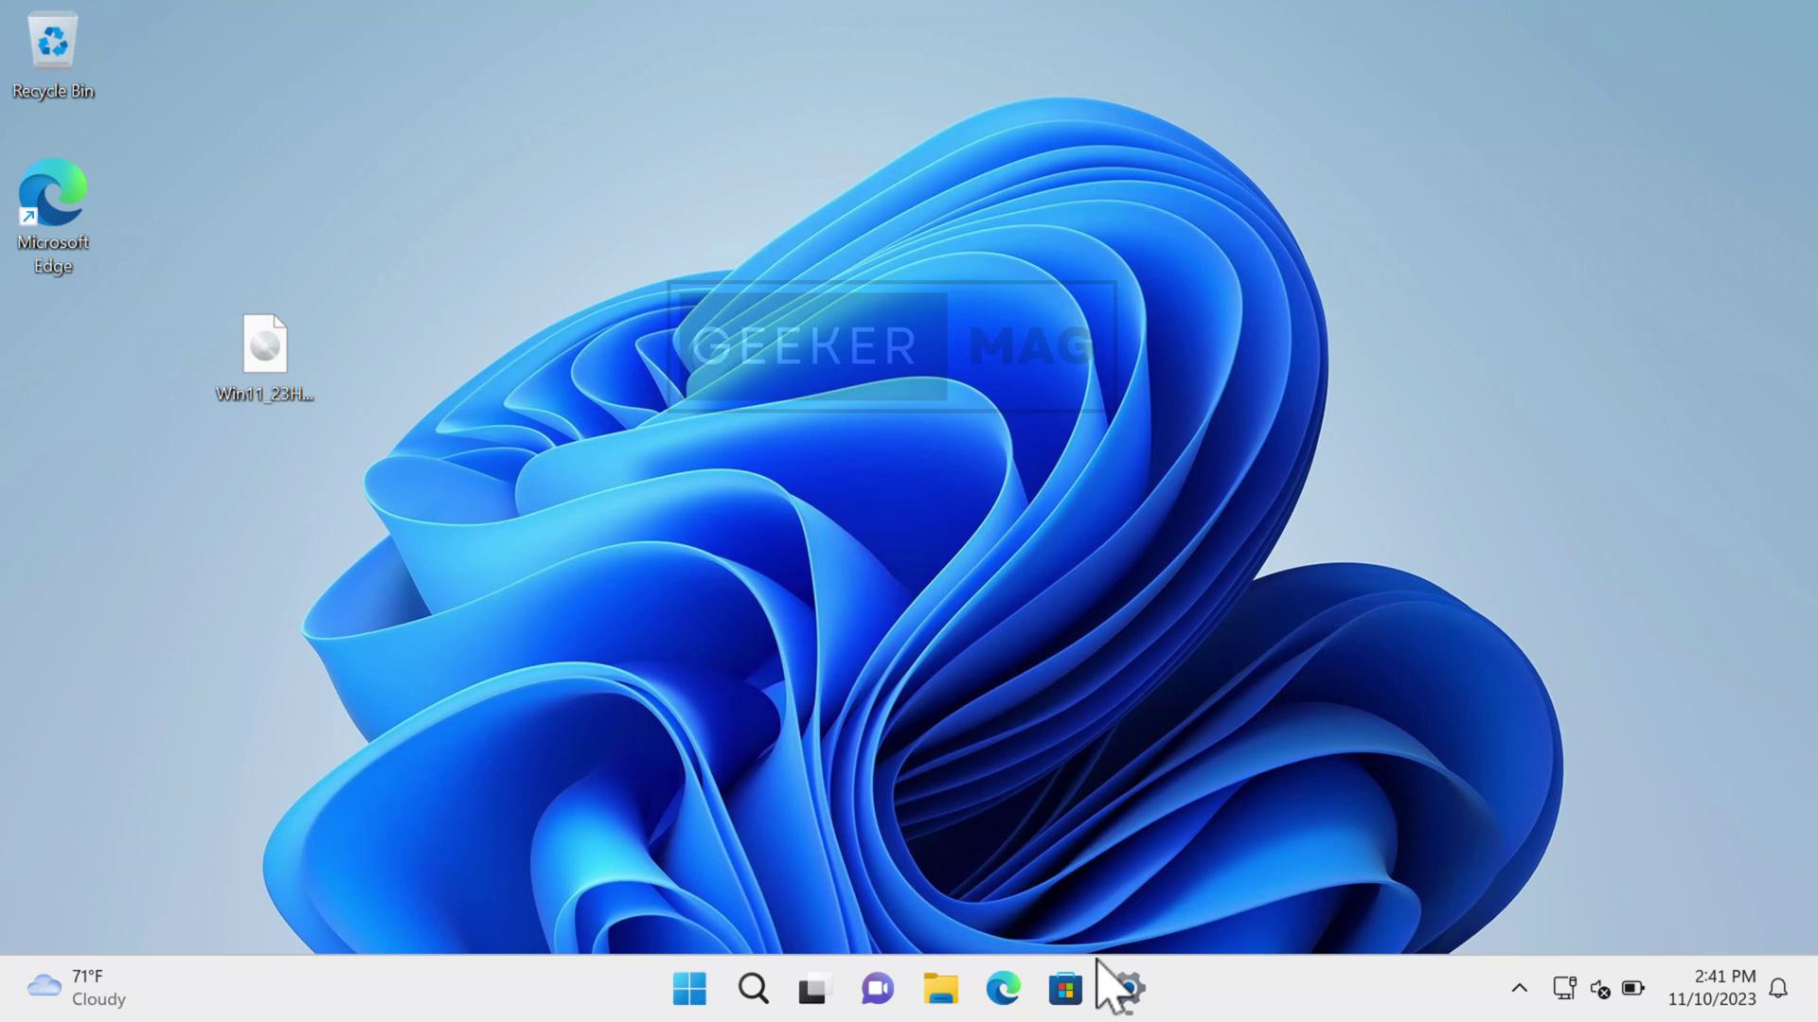
- Run a fresh Windows Update check, which finds no updates, then minimize Settings
{"action": "left_click", "coordinate": [1127, 988]}
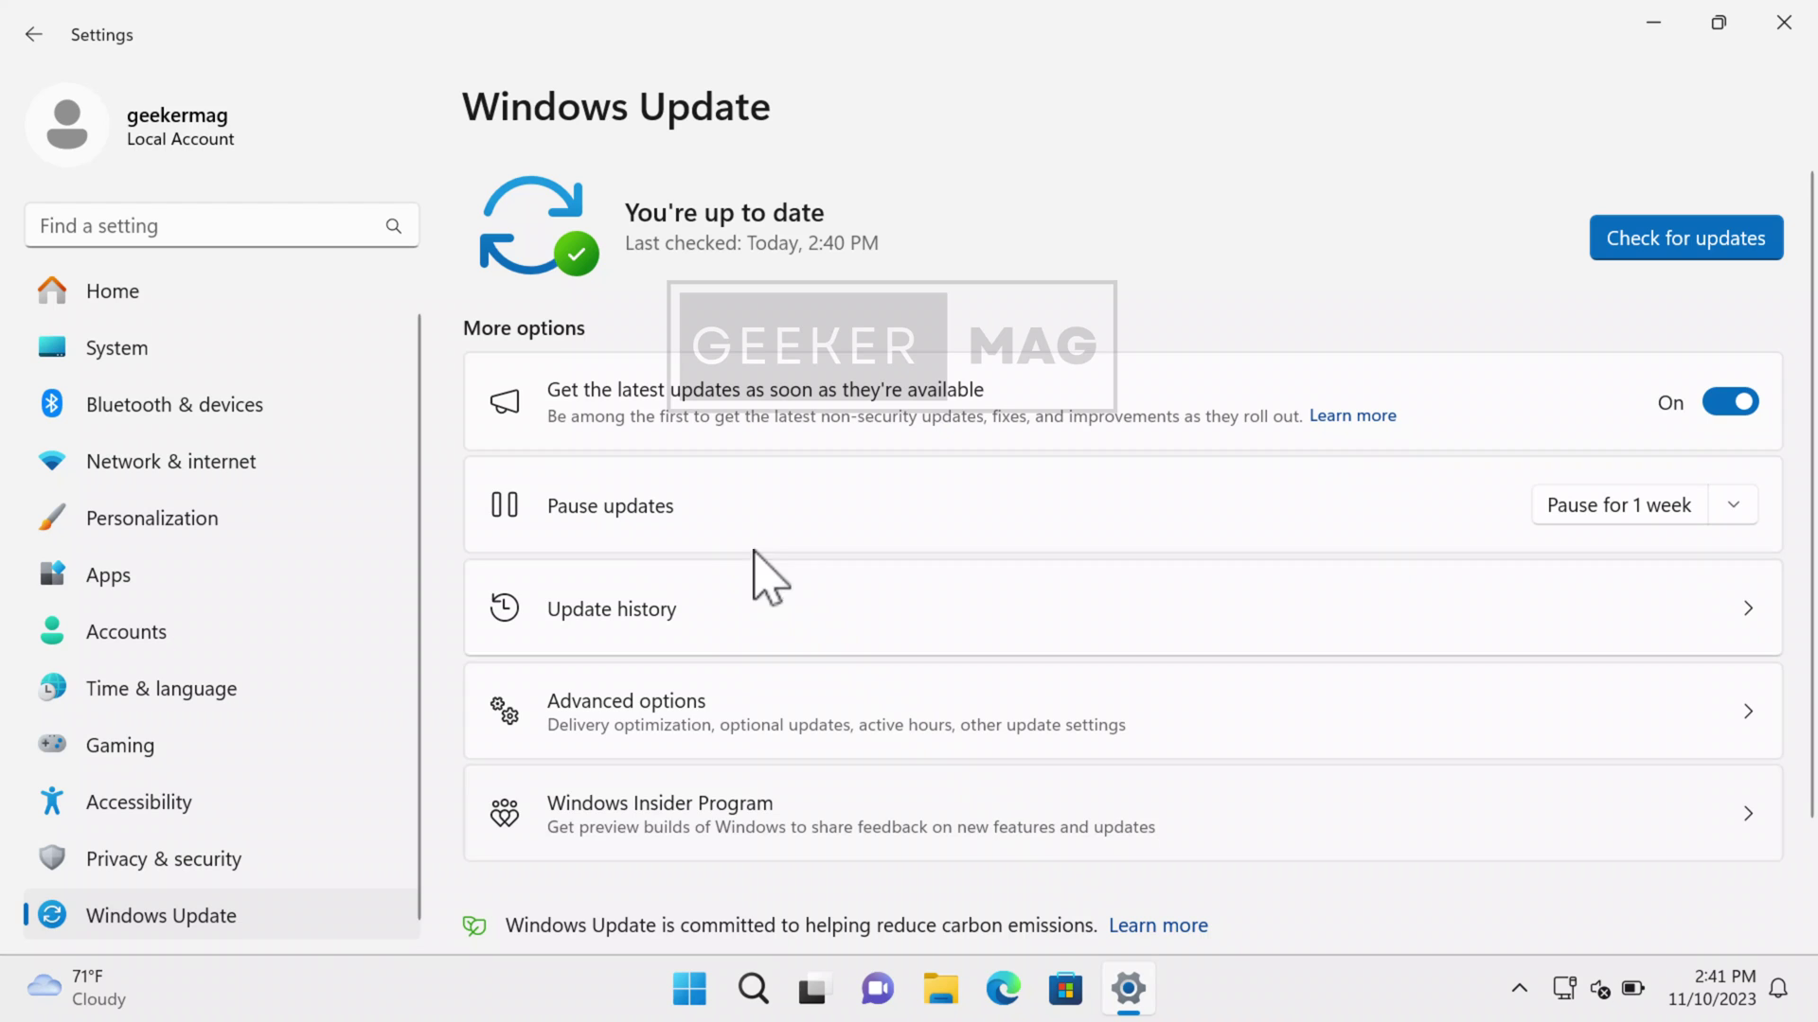
{"action": "left_click", "coordinate": [1655, 252]}
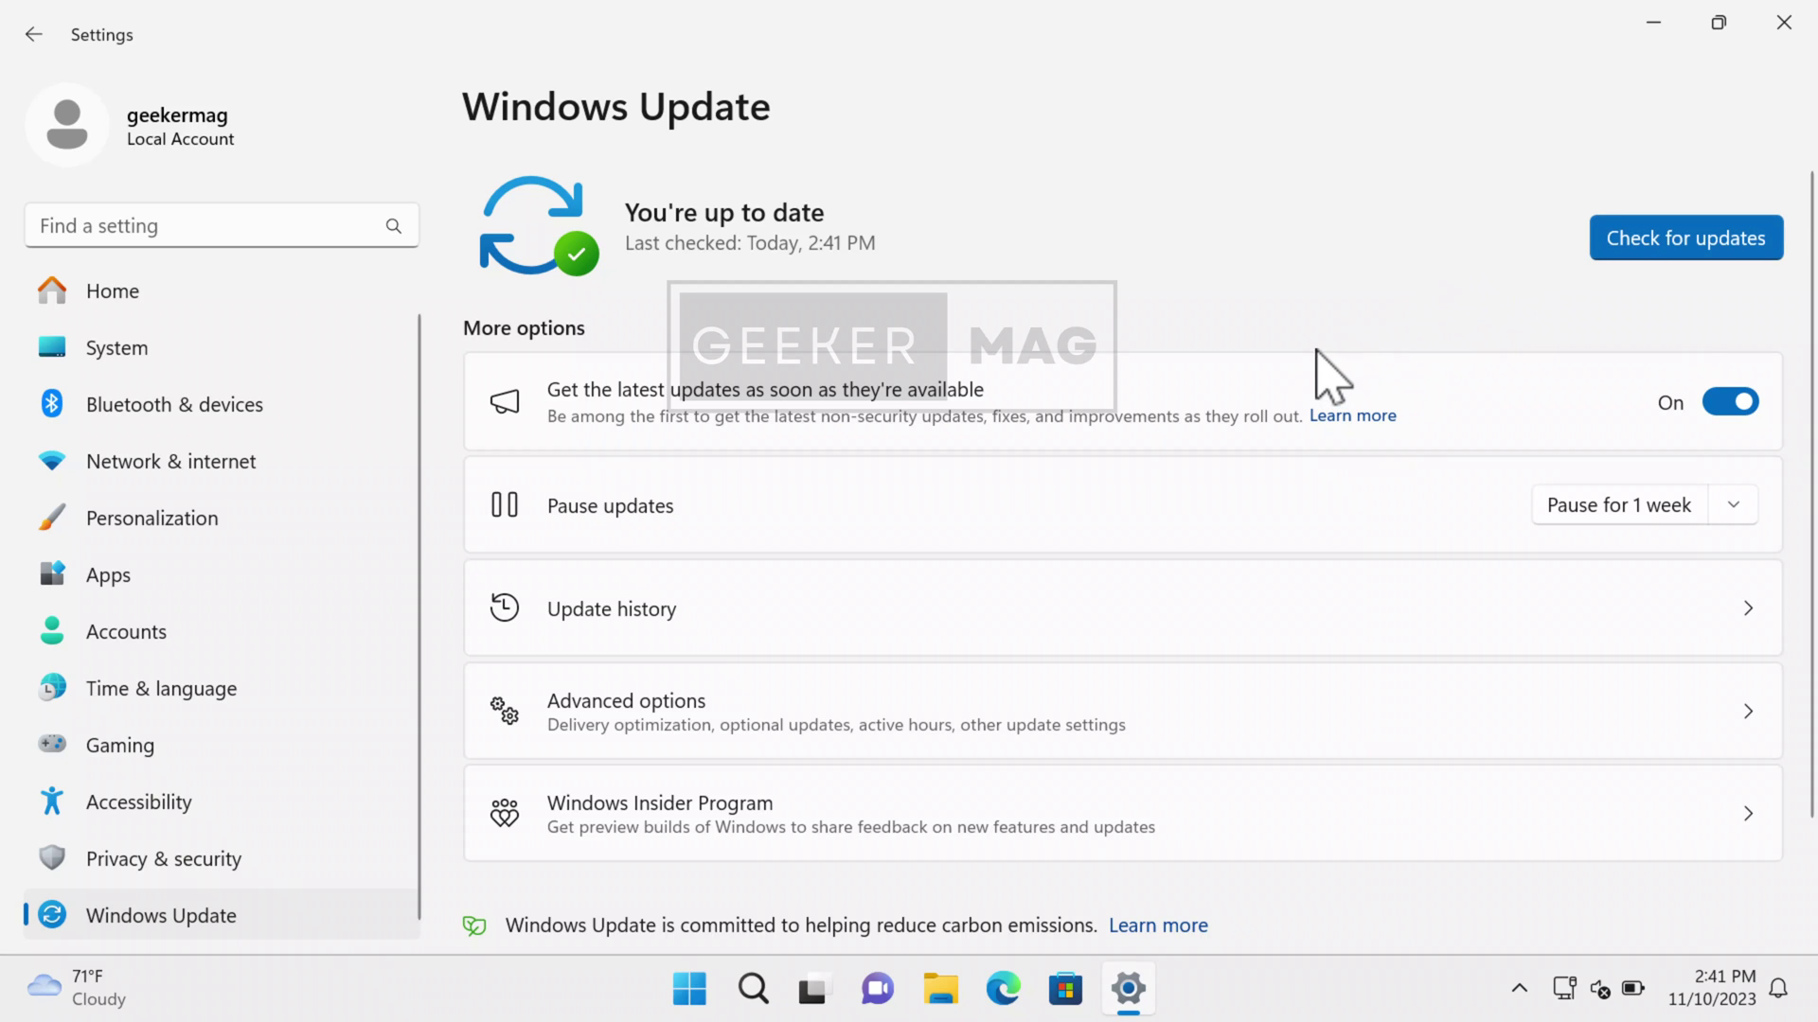
{"action": "left_click", "coordinate": [1654, 25]}
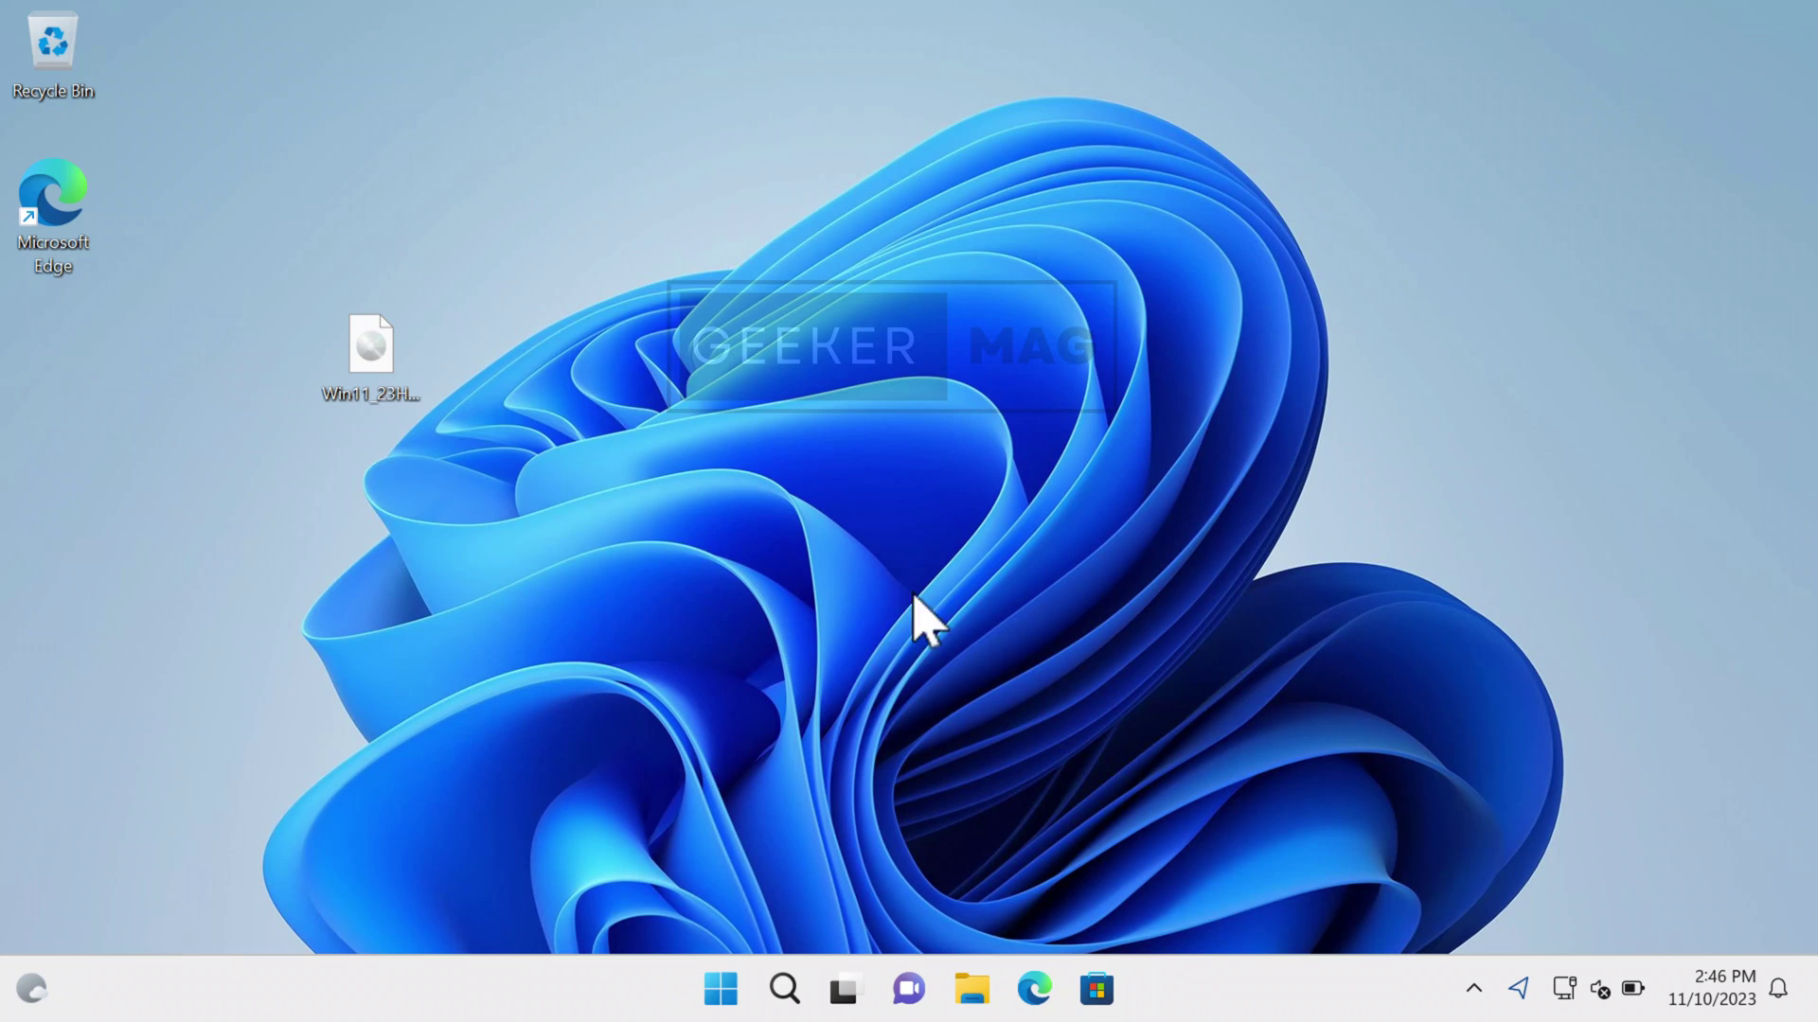
- Mount the Windows 11 ISO and launch its setup with administrator rights
{"action": "double_click", "coordinate": [396, 374]}
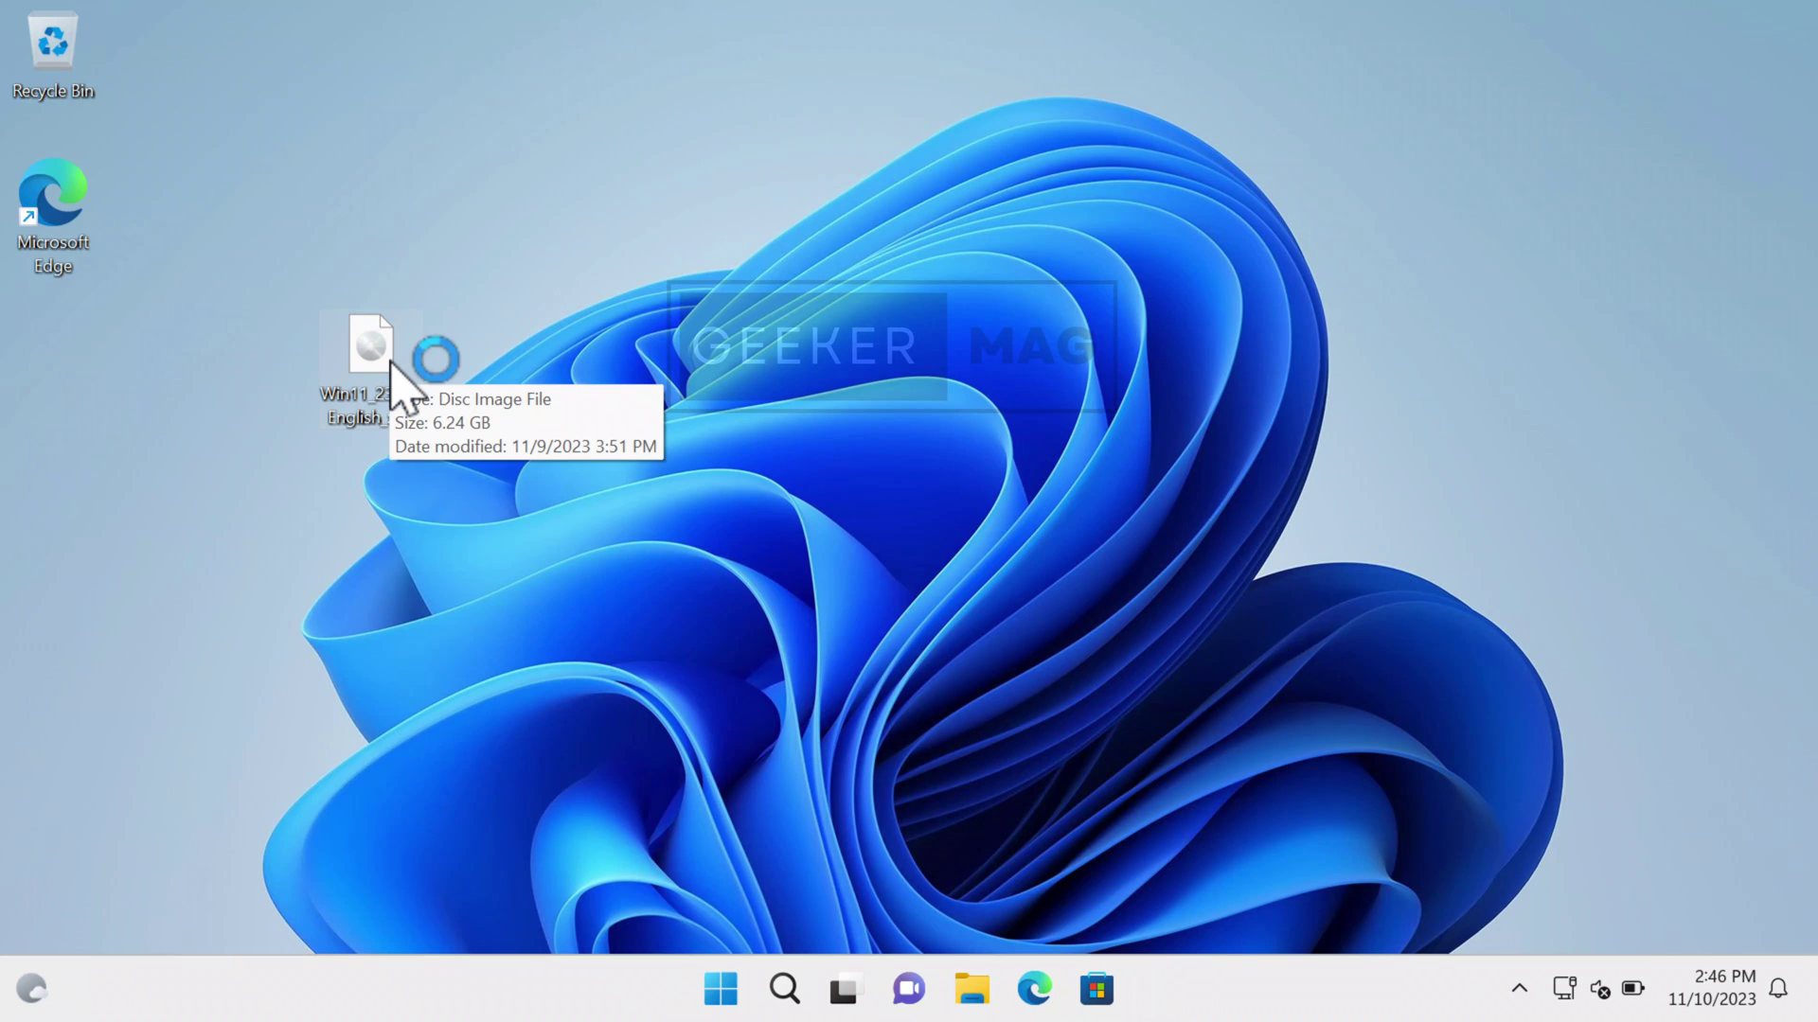
{"action": "left_click", "coordinate": [698, 645]}
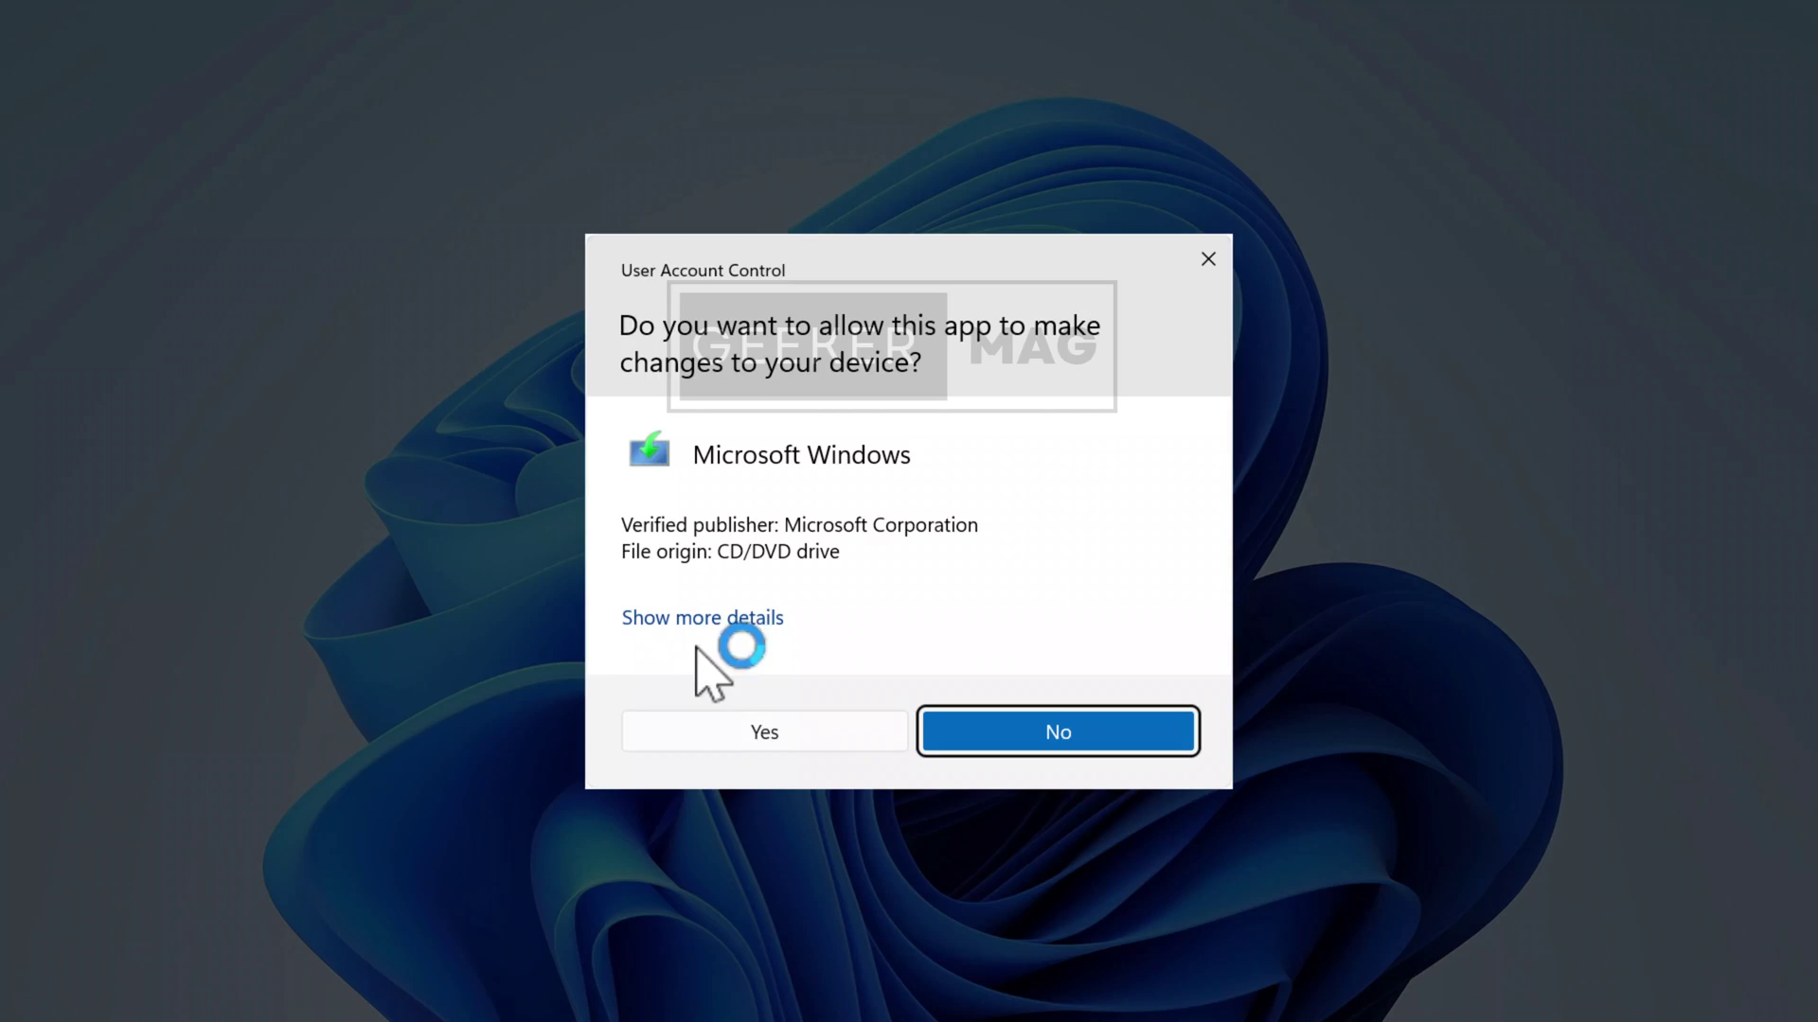
{"action": "left_click", "coordinate": [763, 721]}
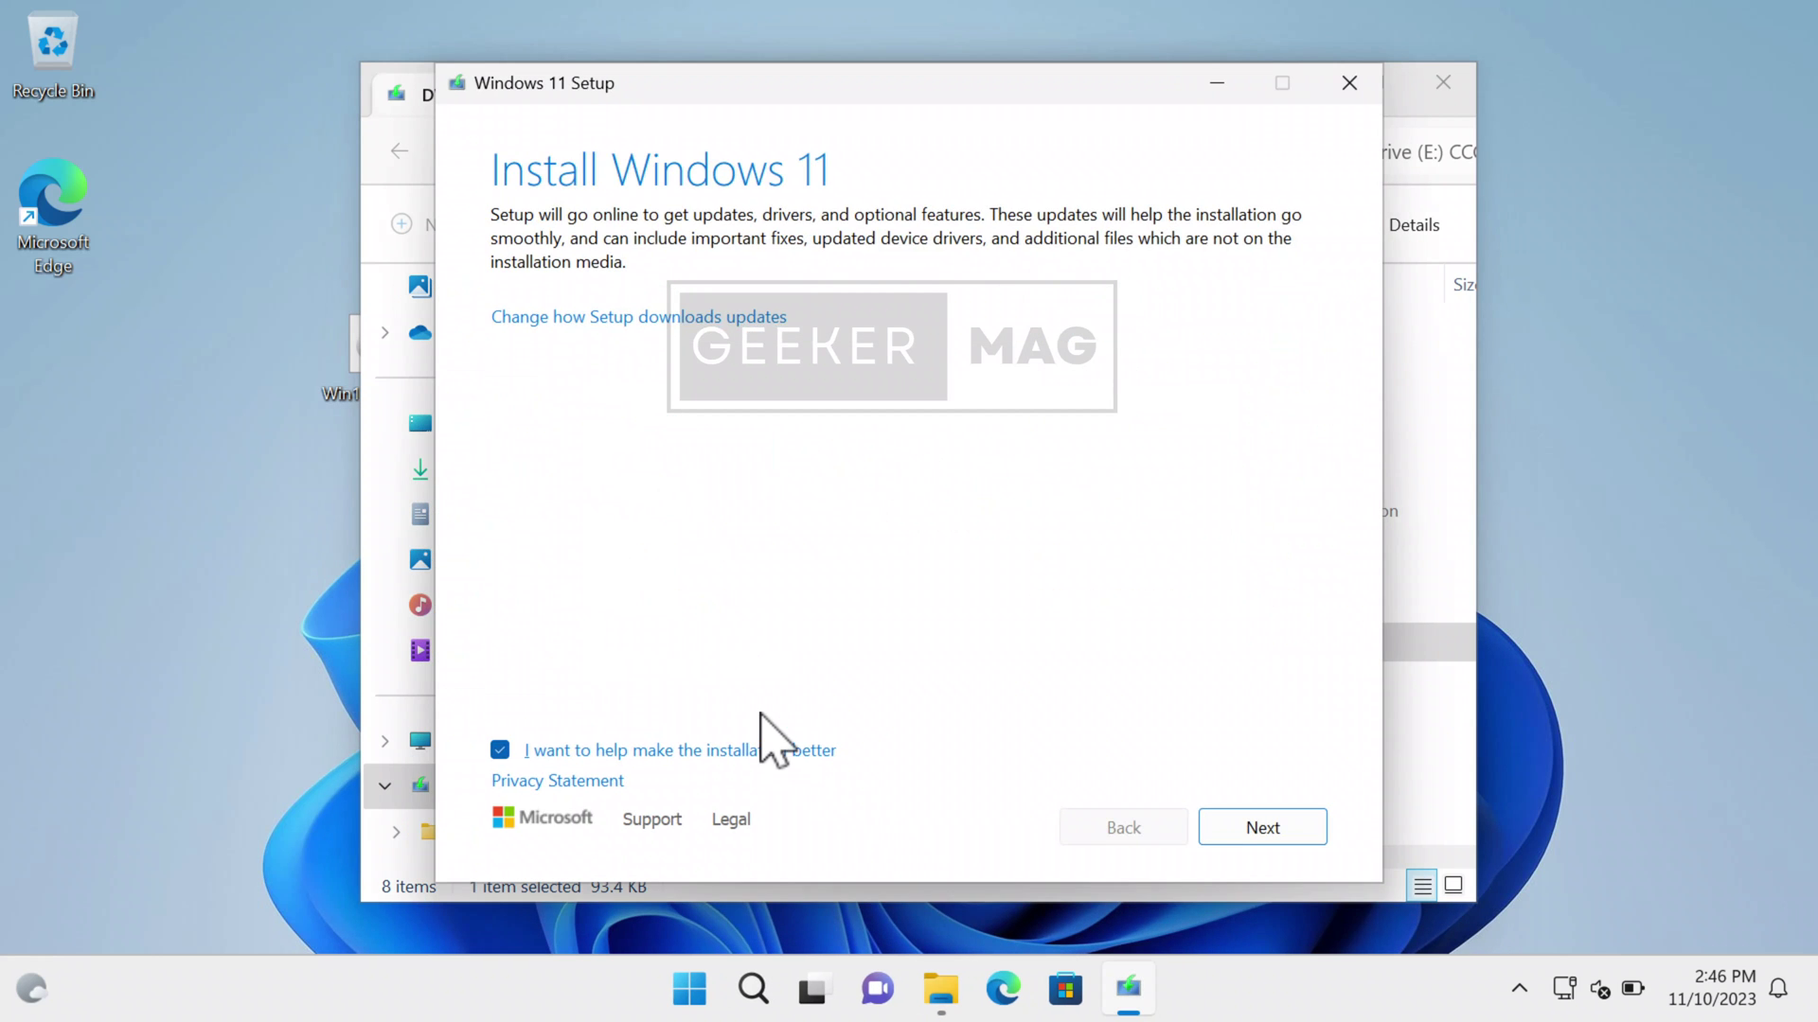
- Choose Not right now for updates, then close setup after it rejects the PC for lacking TPM 2.0
{"action": "left_click", "coordinate": [629, 316]}
{"action": "left_click", "coordinate": [499, 386]}
{"action": "left_click", "coordinate": [1214, 837]}
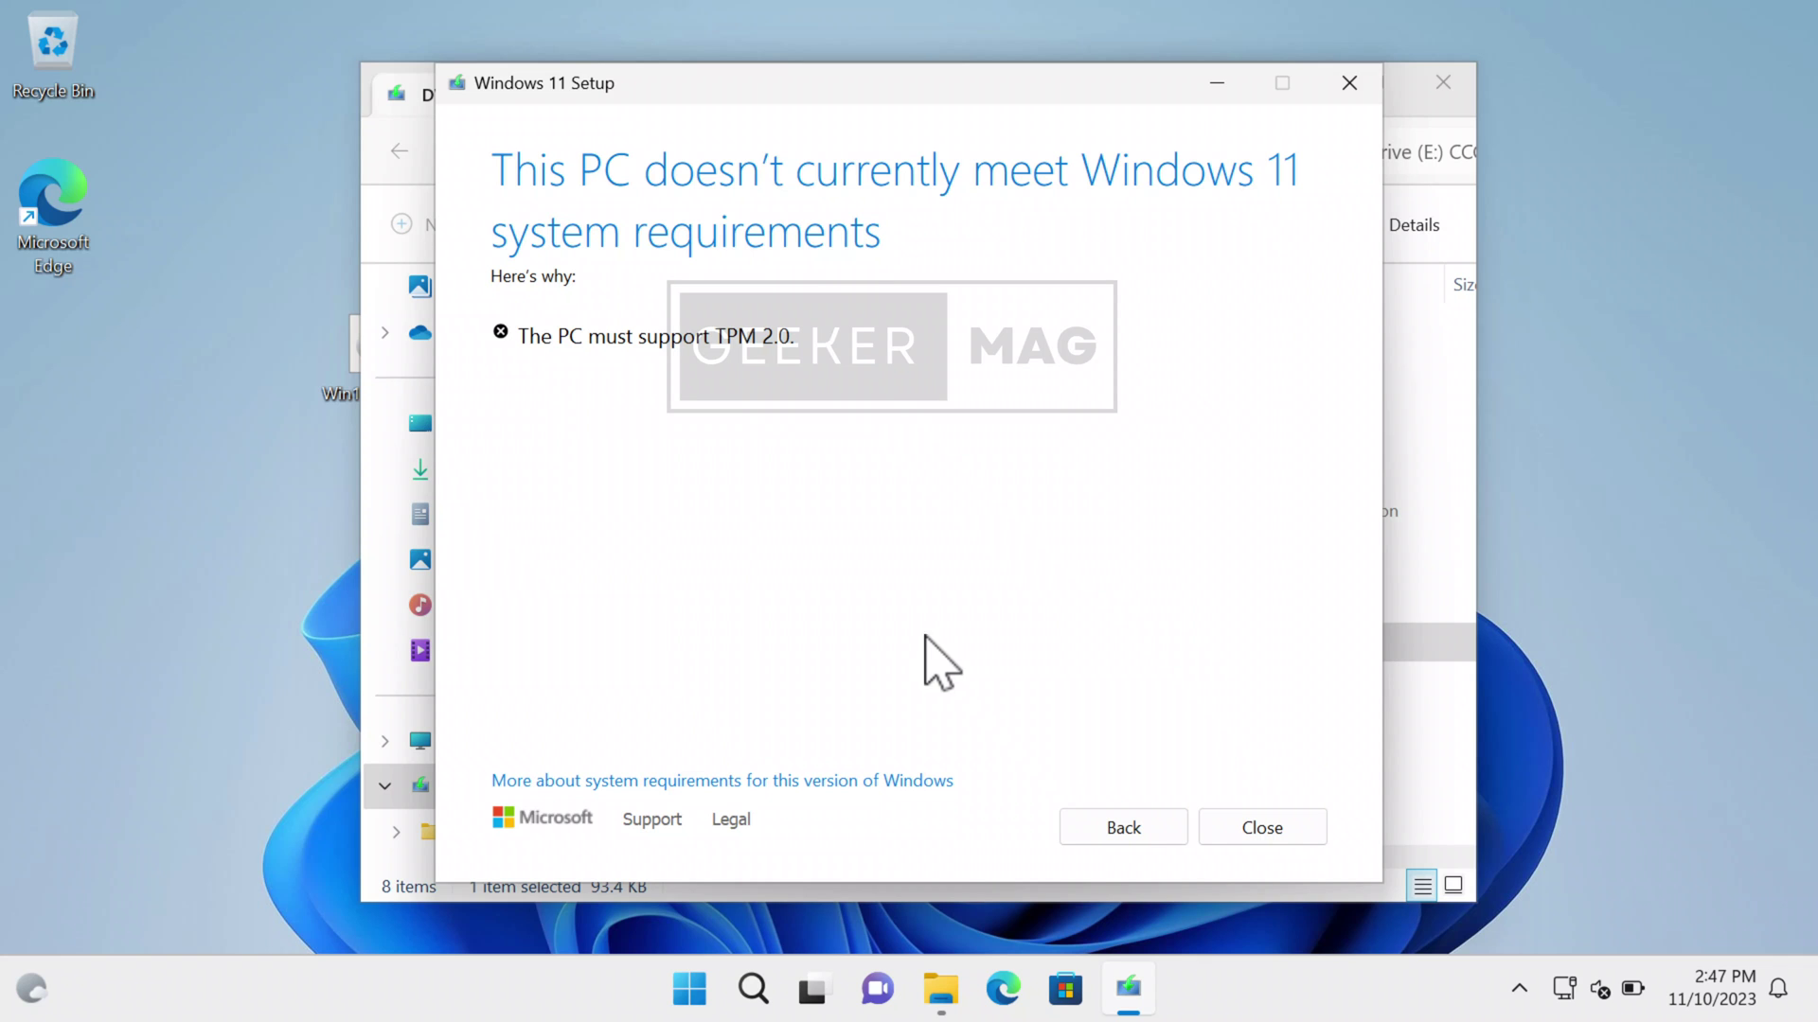
{"action": "left_click", "coordinate": [1268, 828]}
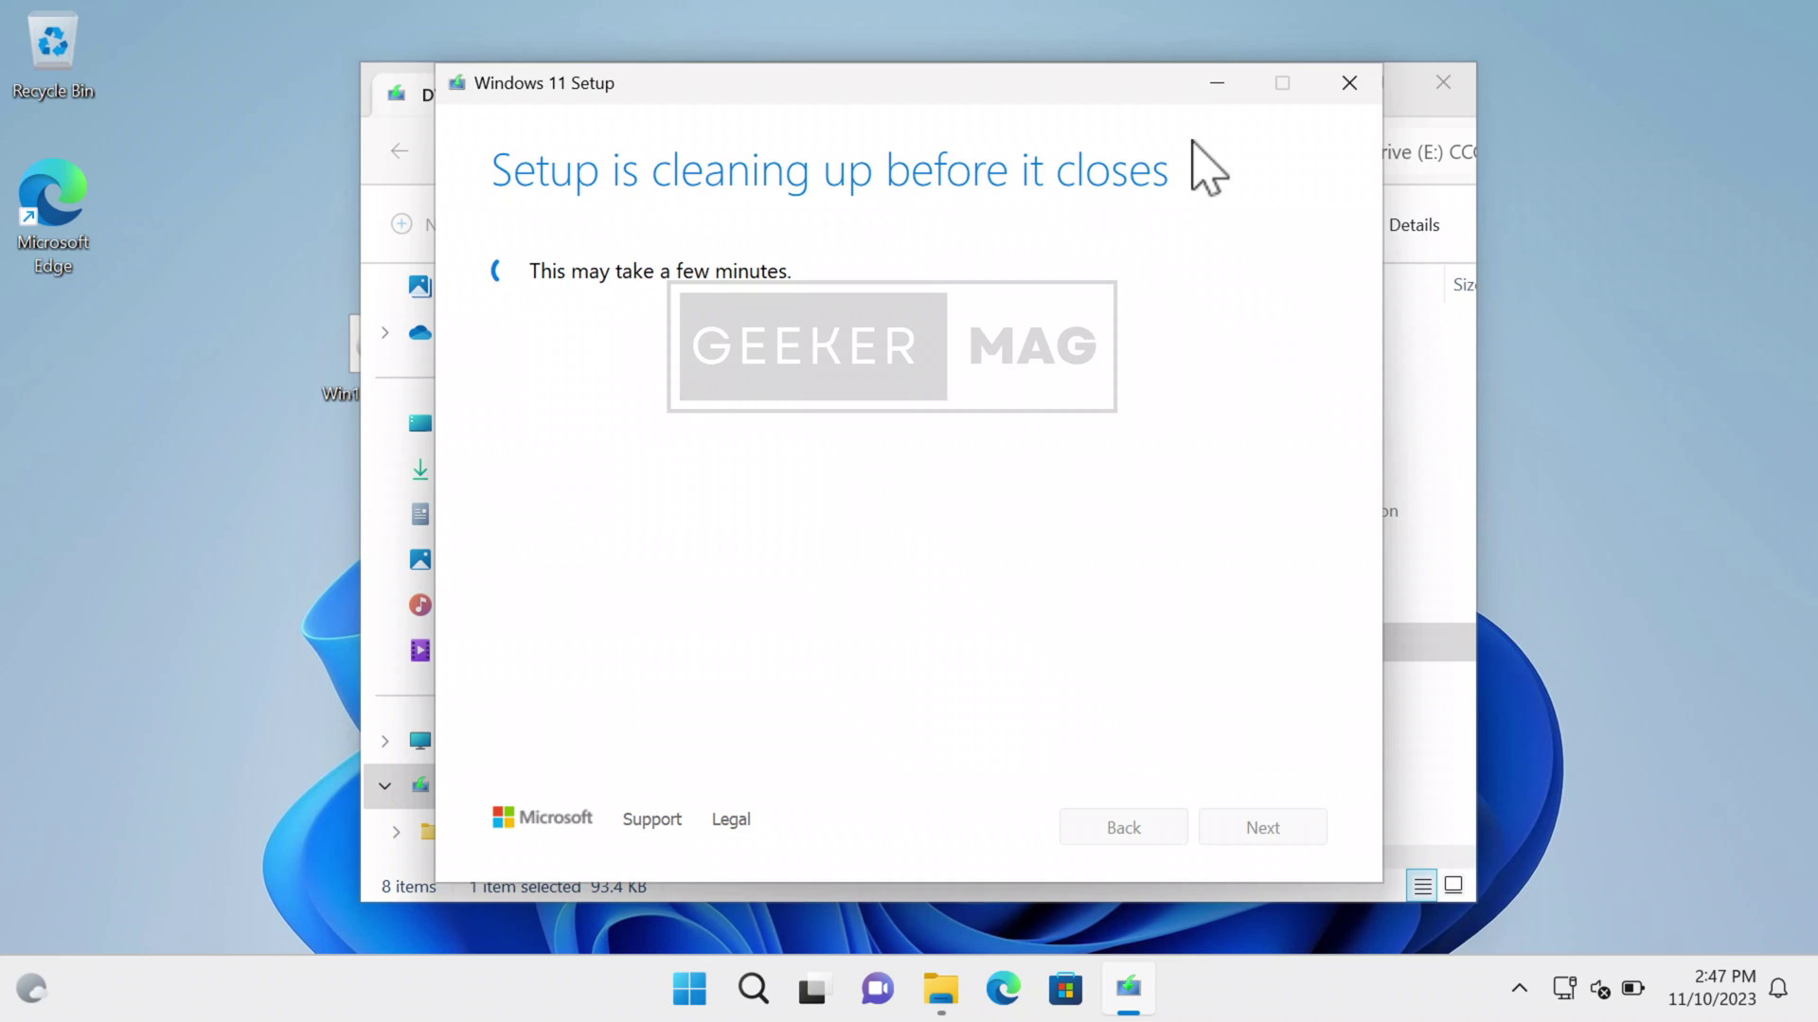
{"action": "left_click", "coordinate": [1214, 87]}
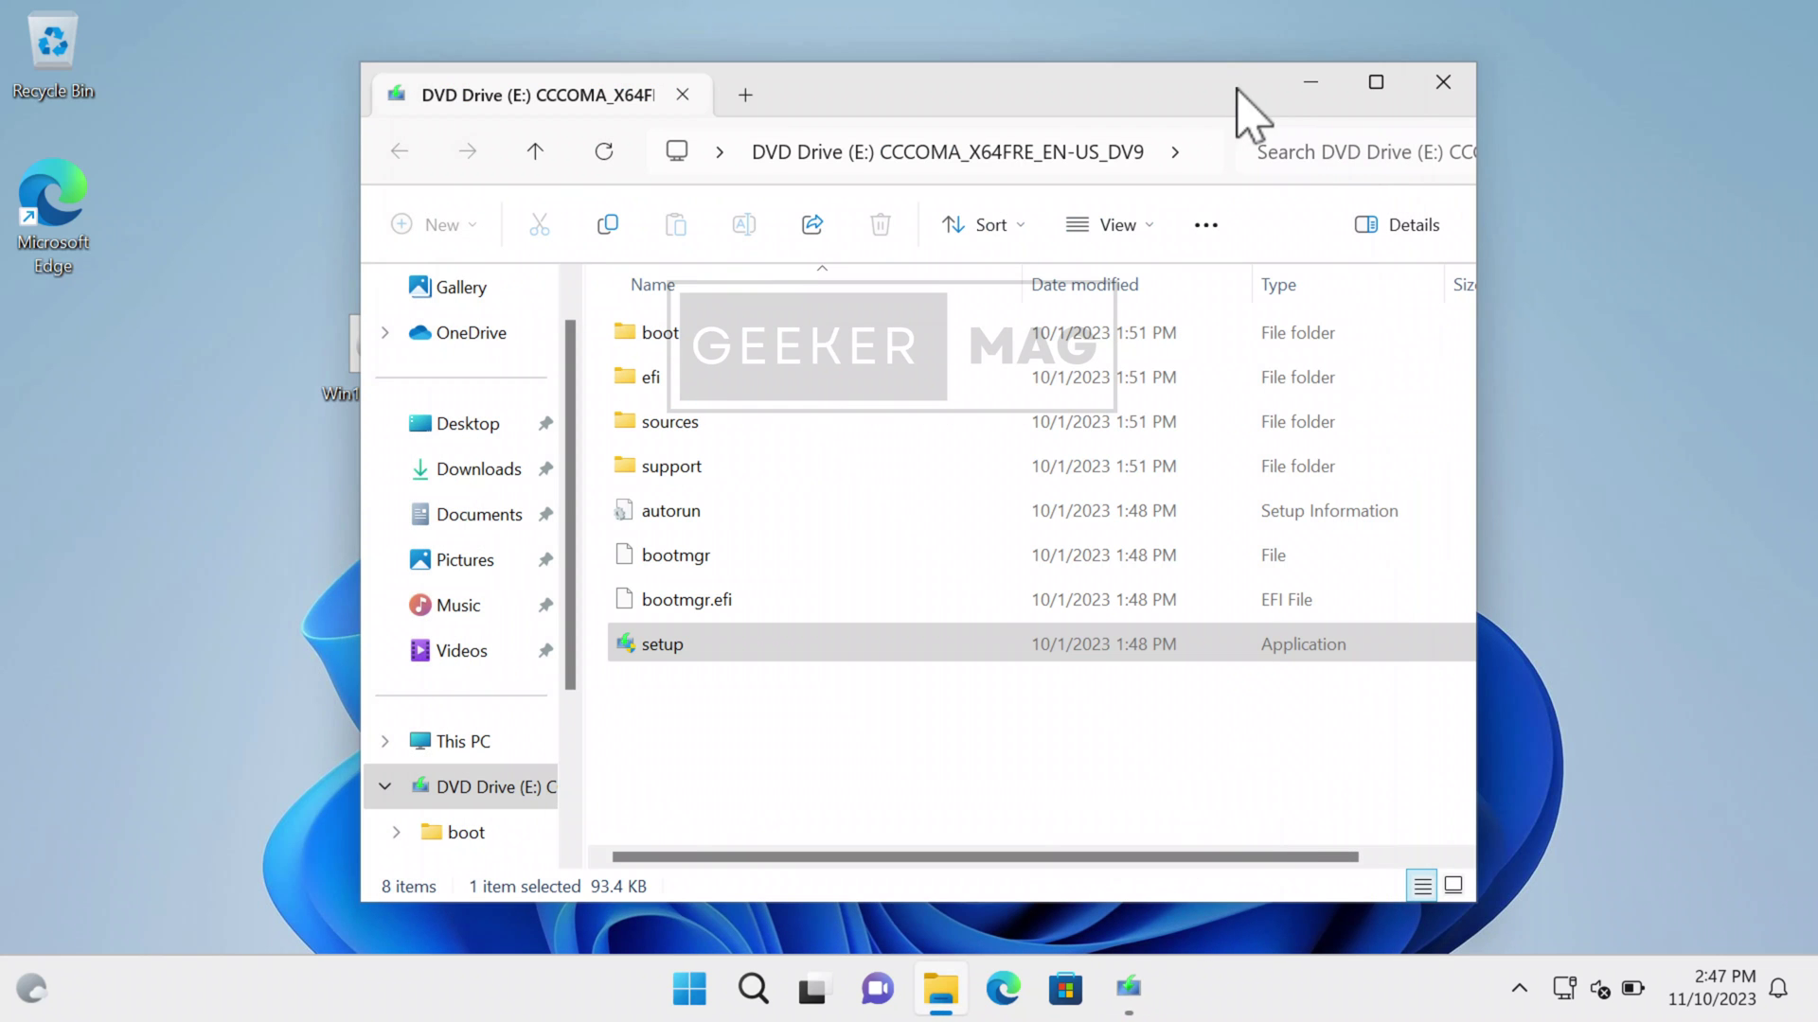
{"action": "left_click", "coordinate": [1308, 85]}
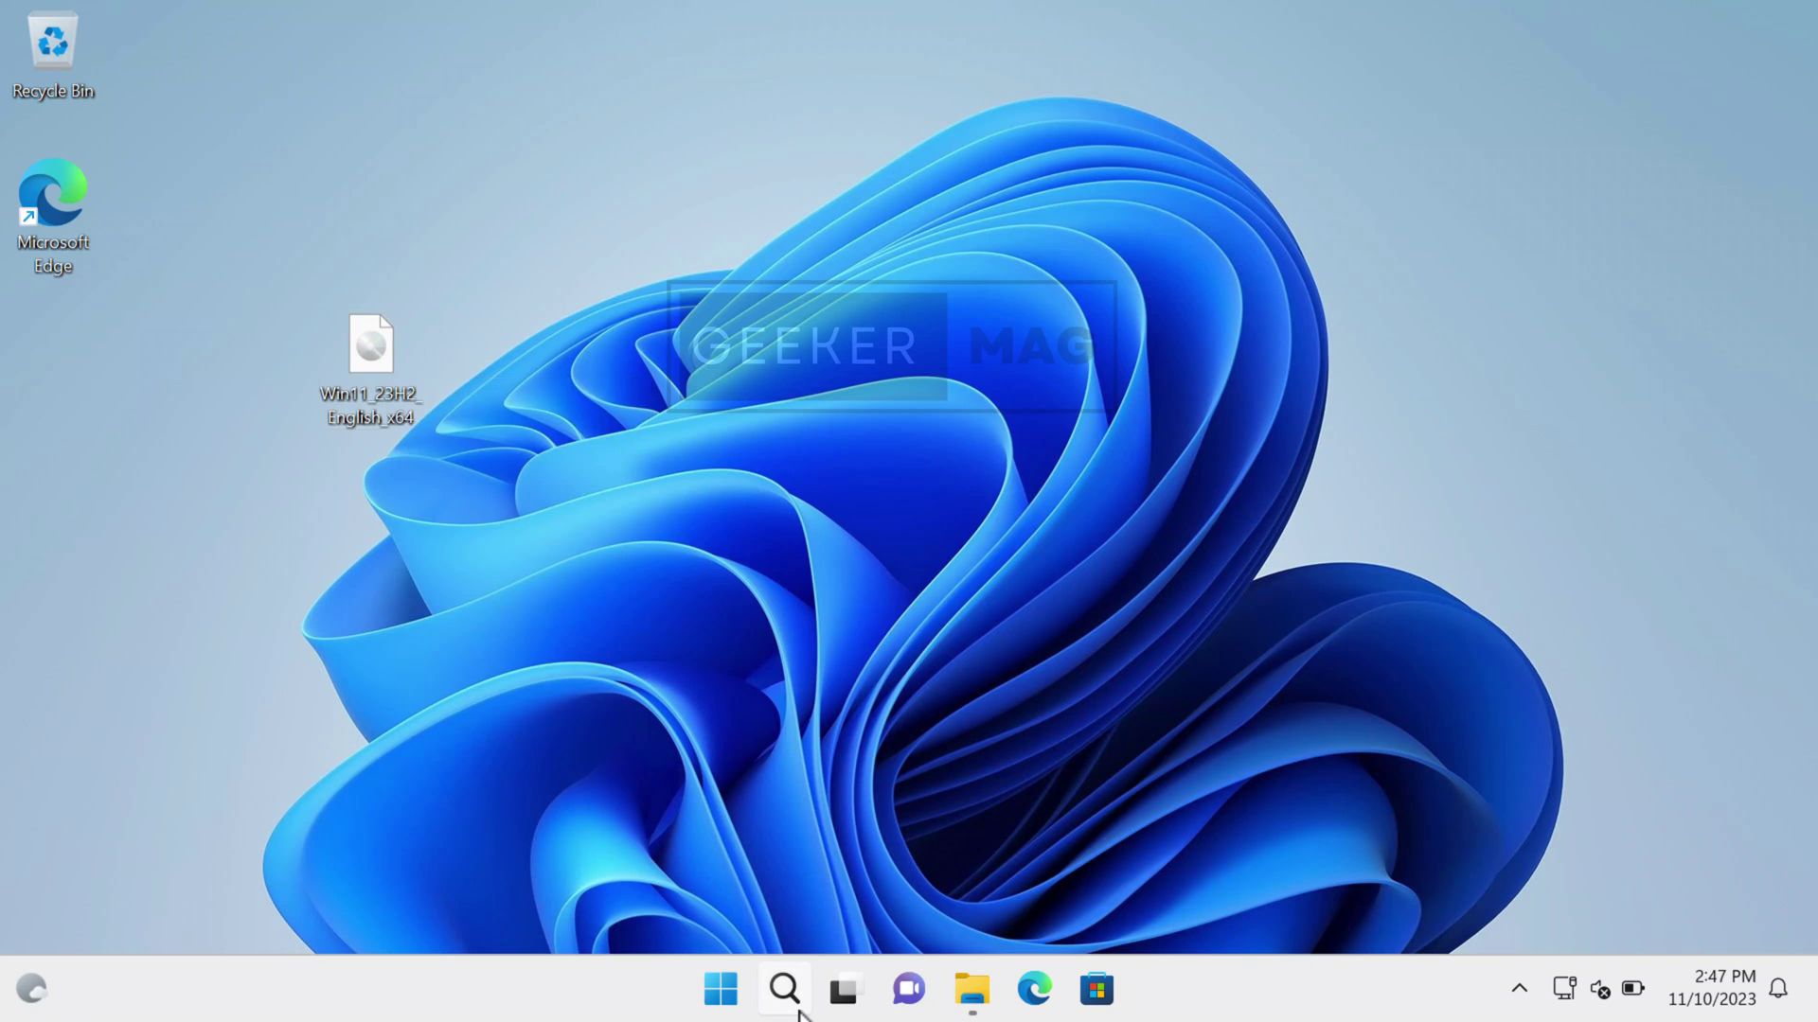
- Check the Windows specifications on About your PC (Windows 11 Pro 22H2), then close Settings
{"action": "key", "text": "super+s"}
{"action": "type", "text": "about your pc"}
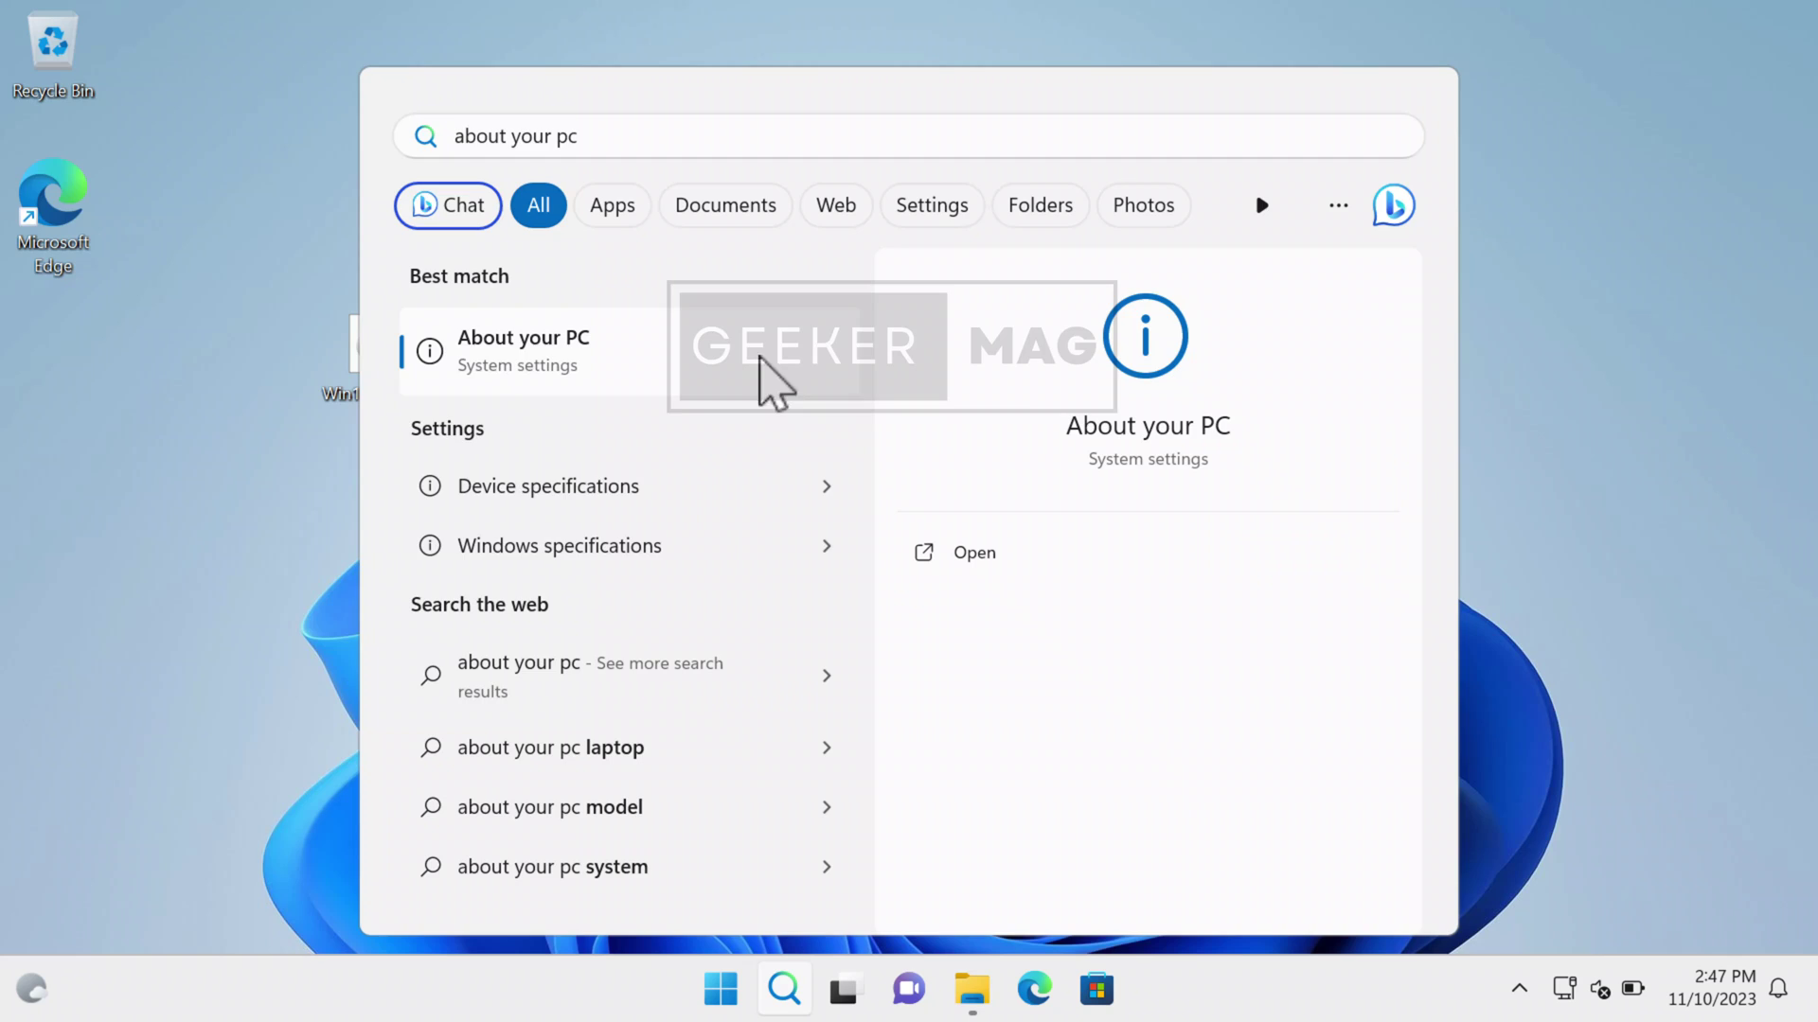
{"action": "left_click", "coordinate": [760, 358]}
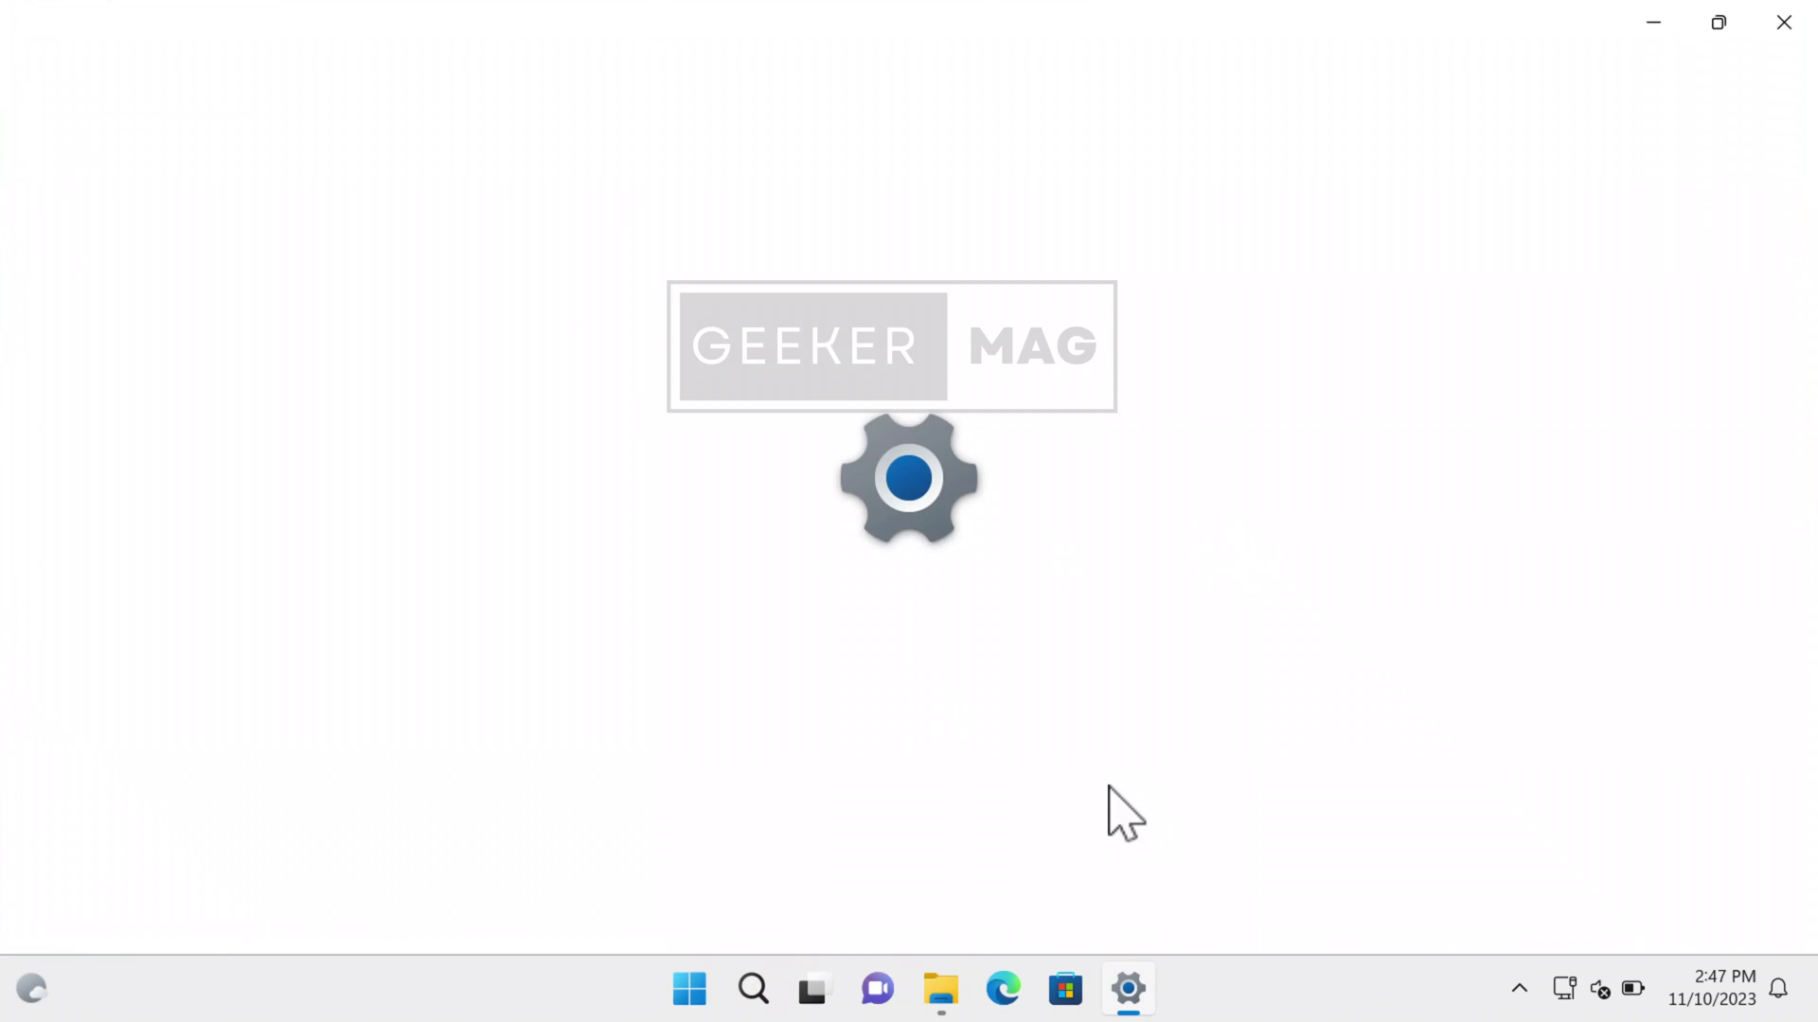
{"action": "scroll", "coordinate": [824, 748], "scroll_direction": "down", "scroll_amount": 5}
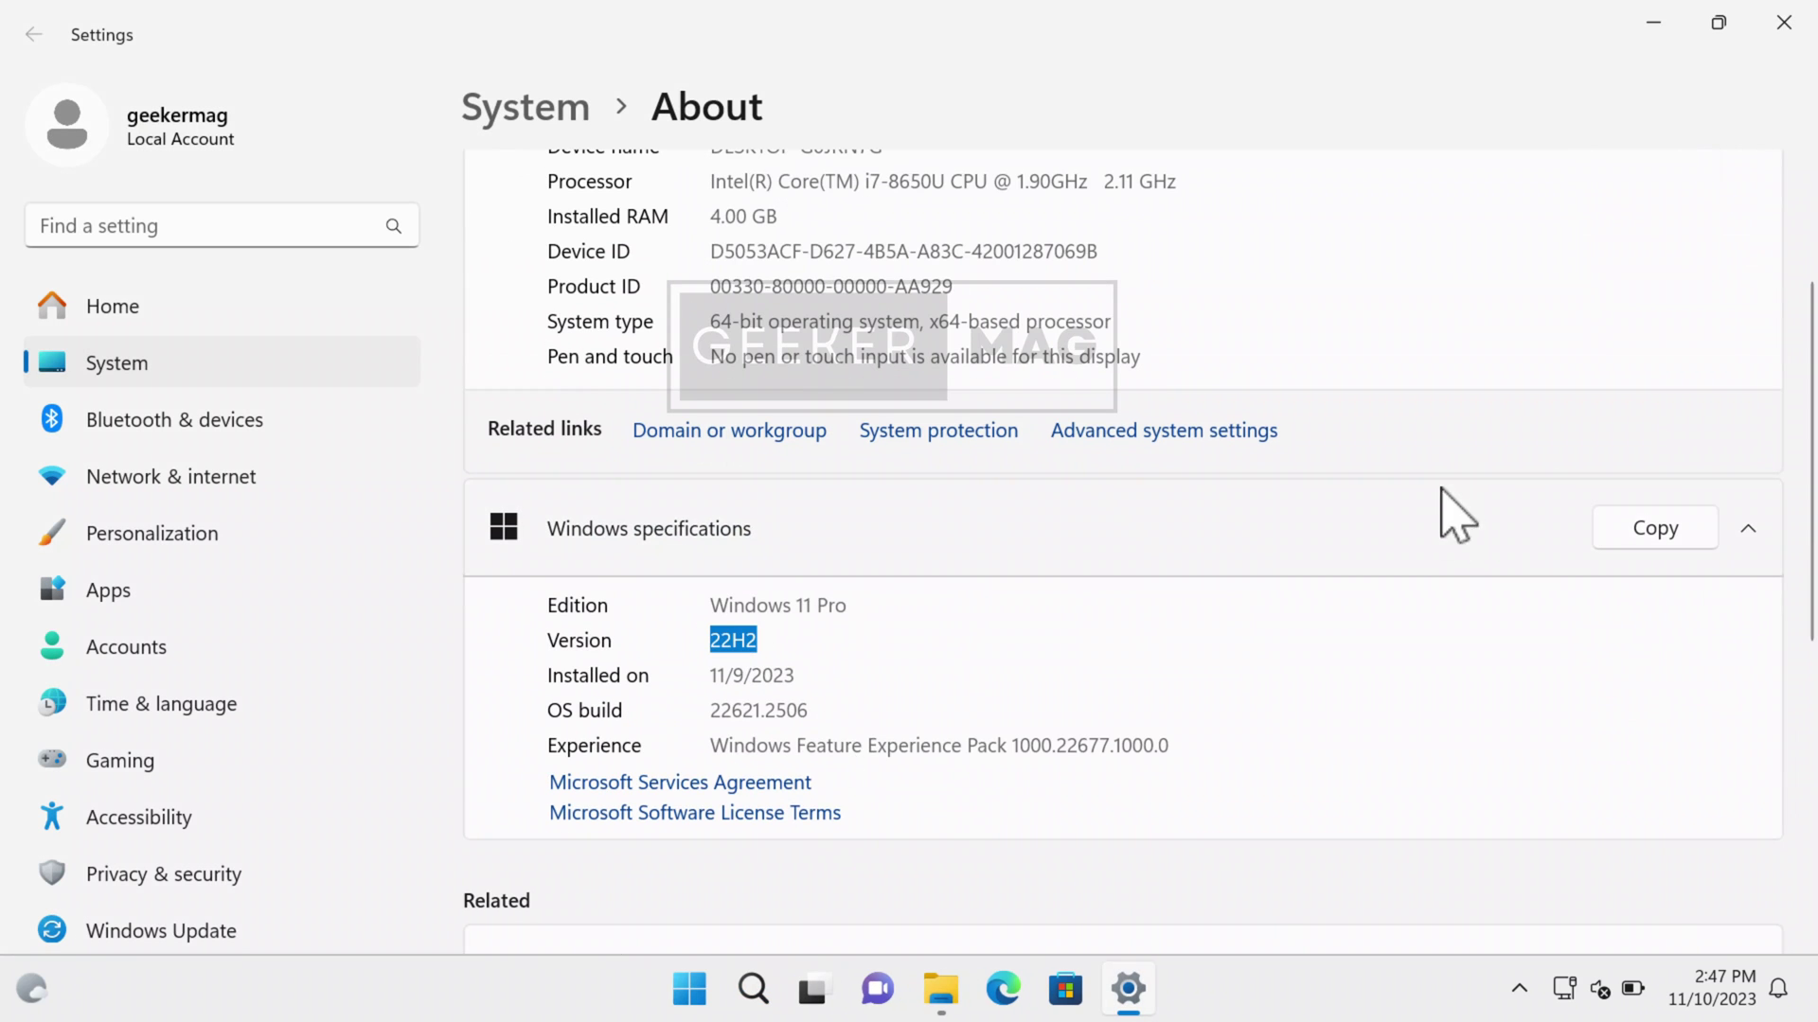
{"action": "left_click", "coordinate": [1784, 22]}
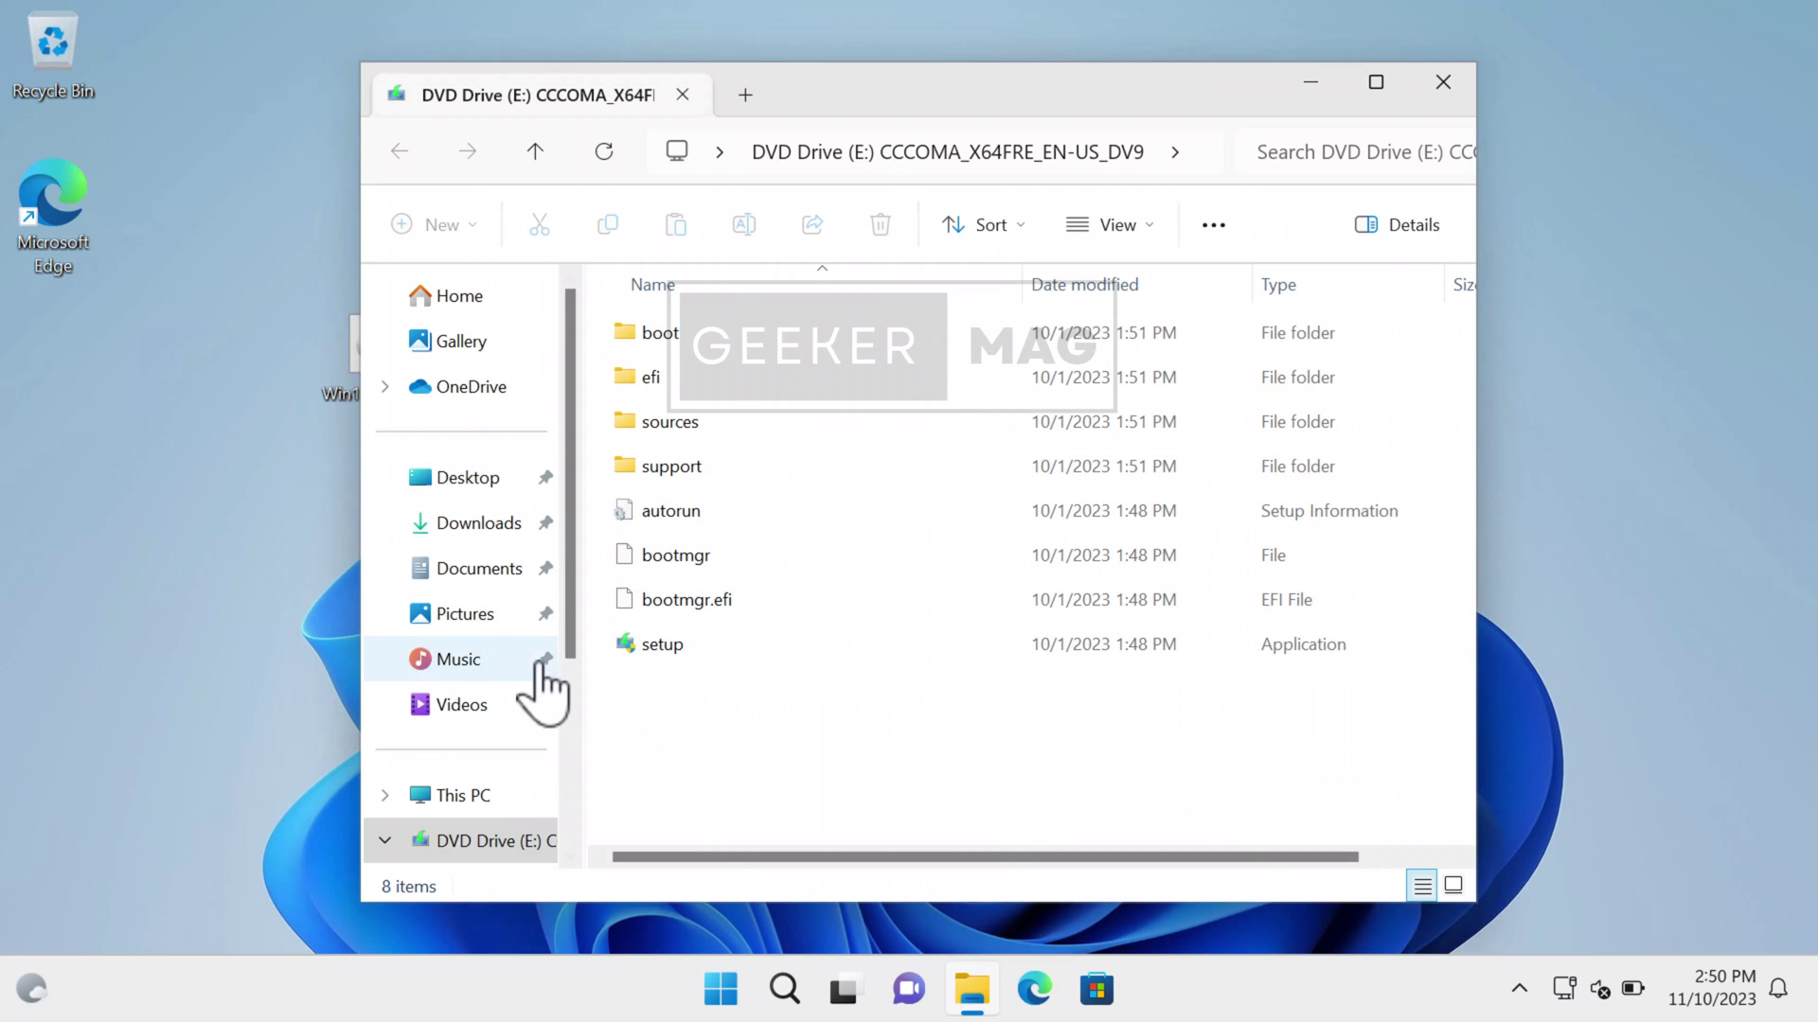
- Copy all eight items from the mounted Windows 11 disc on DVD Drive (E:)
{"action": "left_click_drag", "start_coordinate": [579, 641], "coordinate": [701, 690]}
{"action": "scroll", "coordinate": [520, 743], "scroll_direction": "down", "scroll_amount": 3}
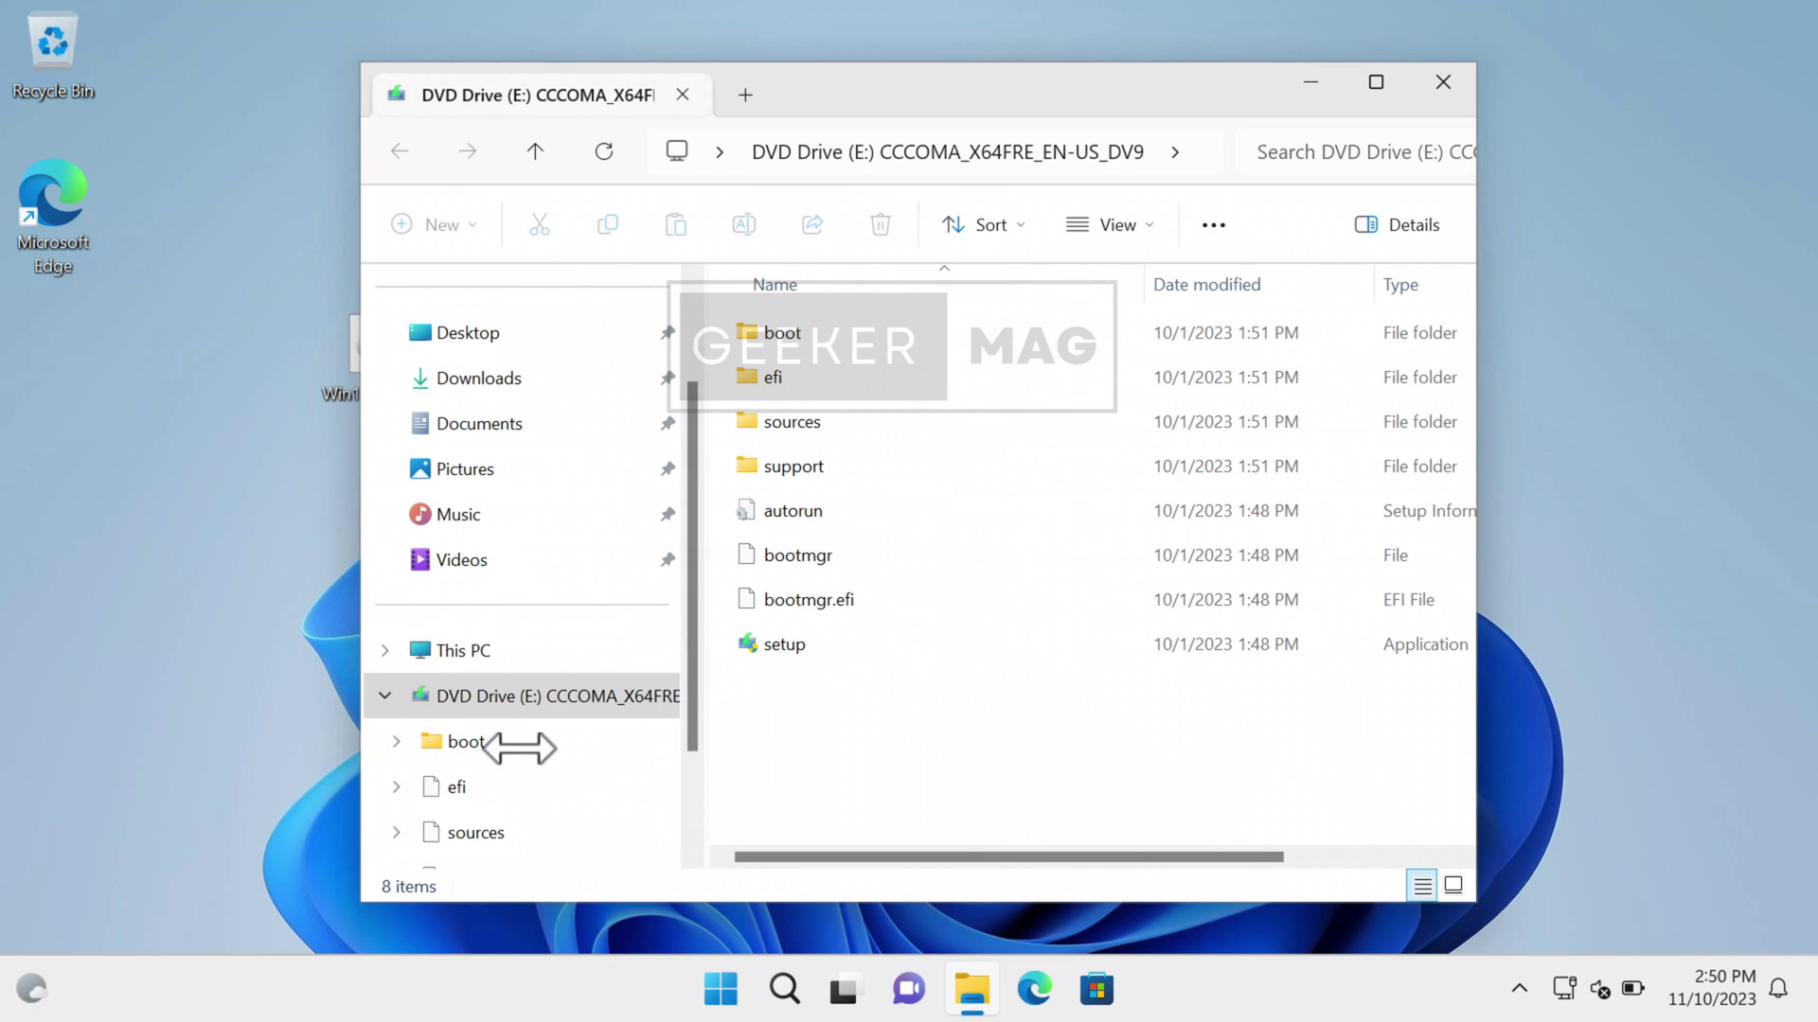
{"action": "left_click", "coordinate": [383, 513]}
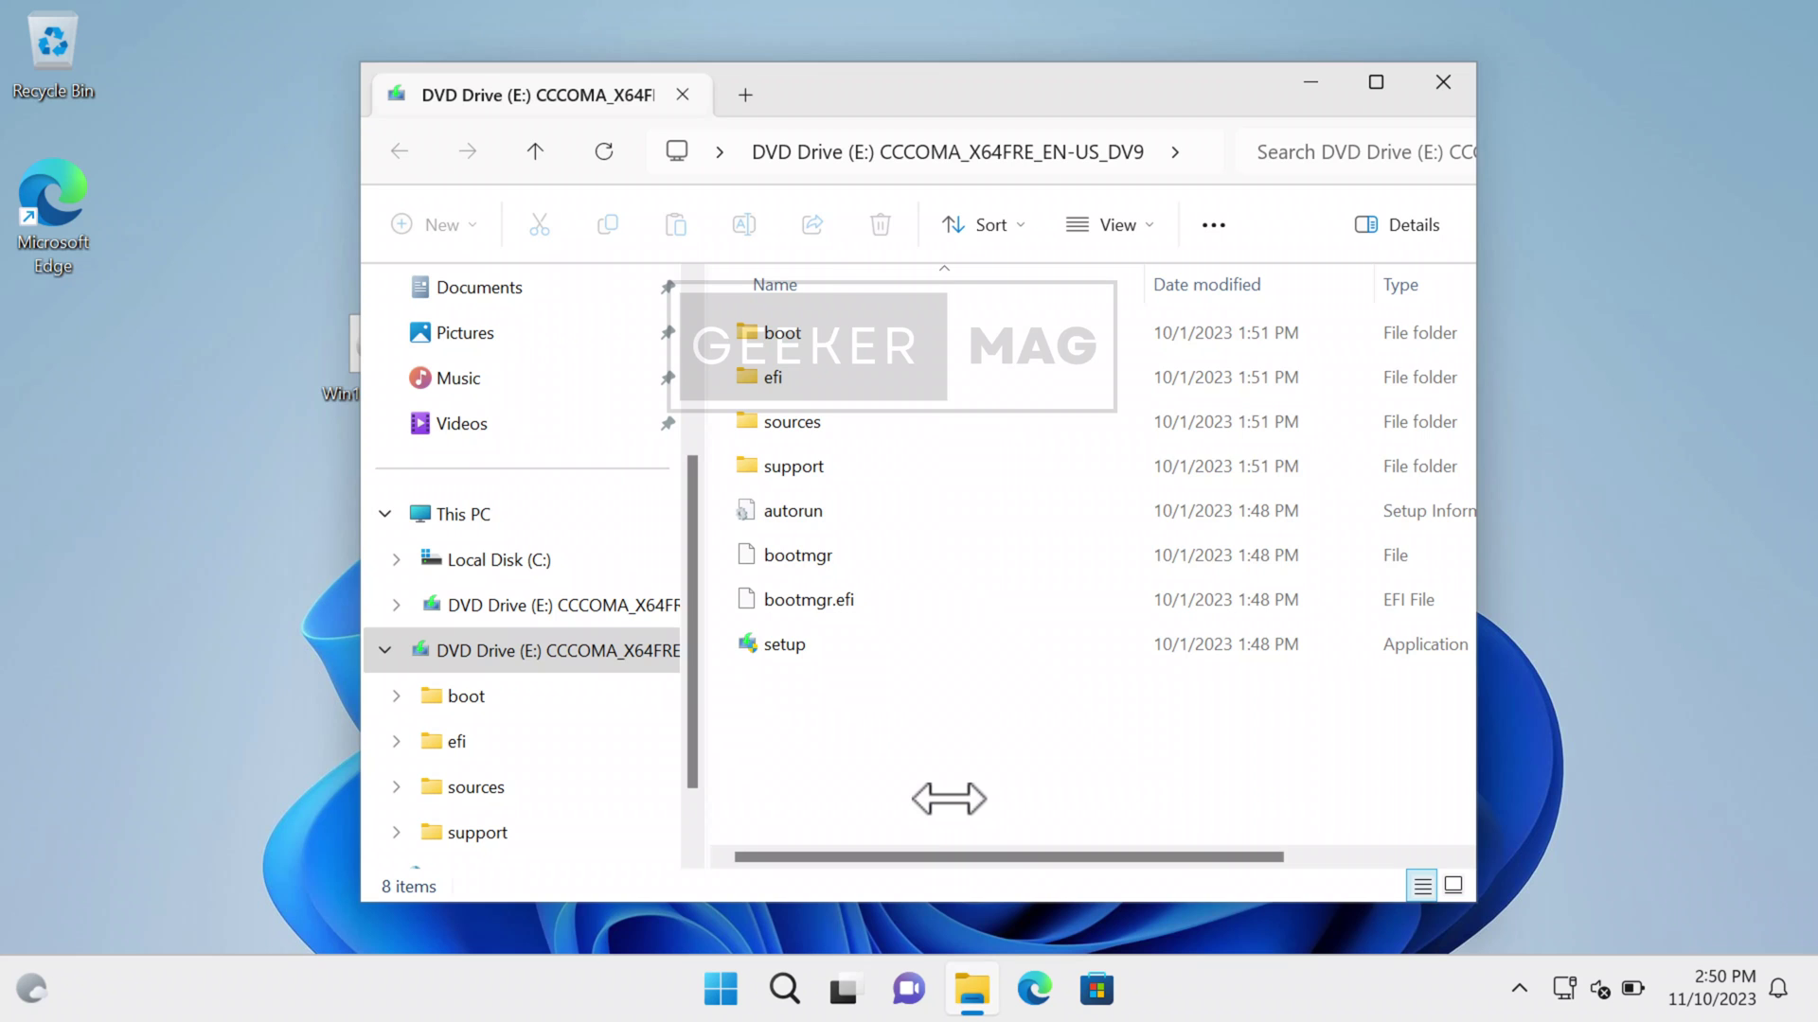
{"action": "left_click_drag", "start_coordinate": [946, 798], "coordinate": [793, 322]}
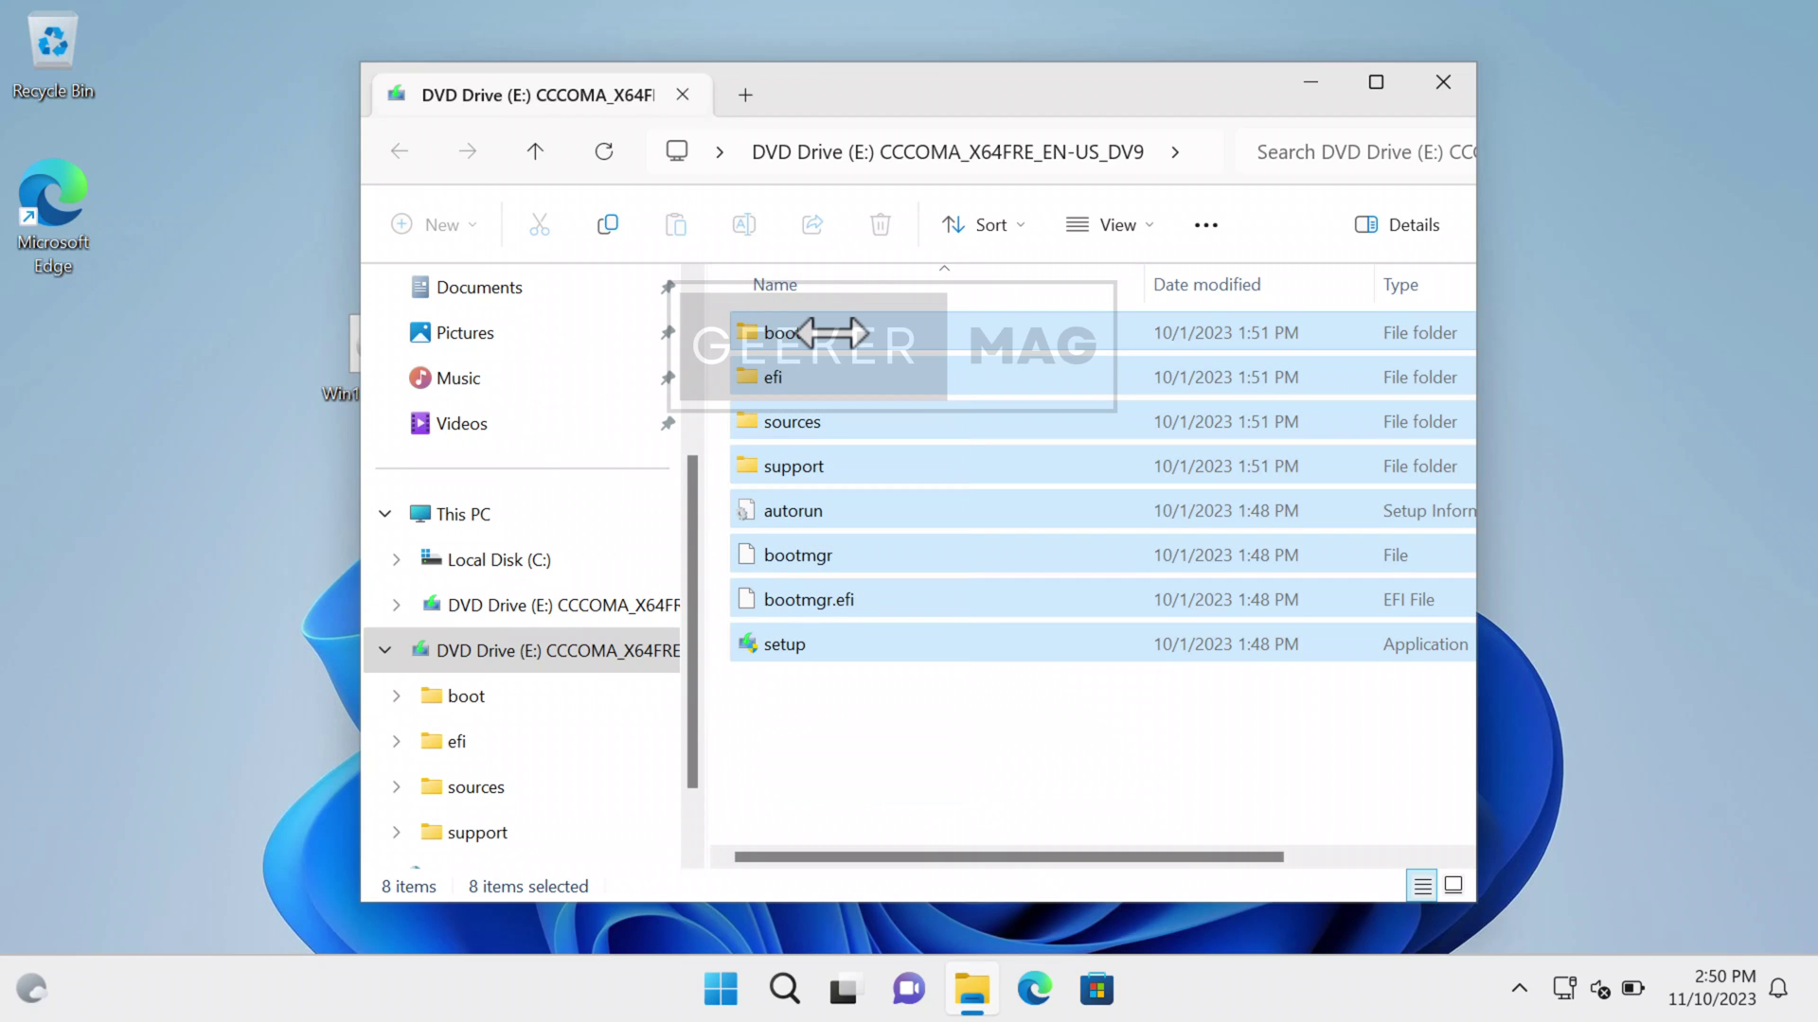
{"action": "right_click", "coordinate": [831, 332]}
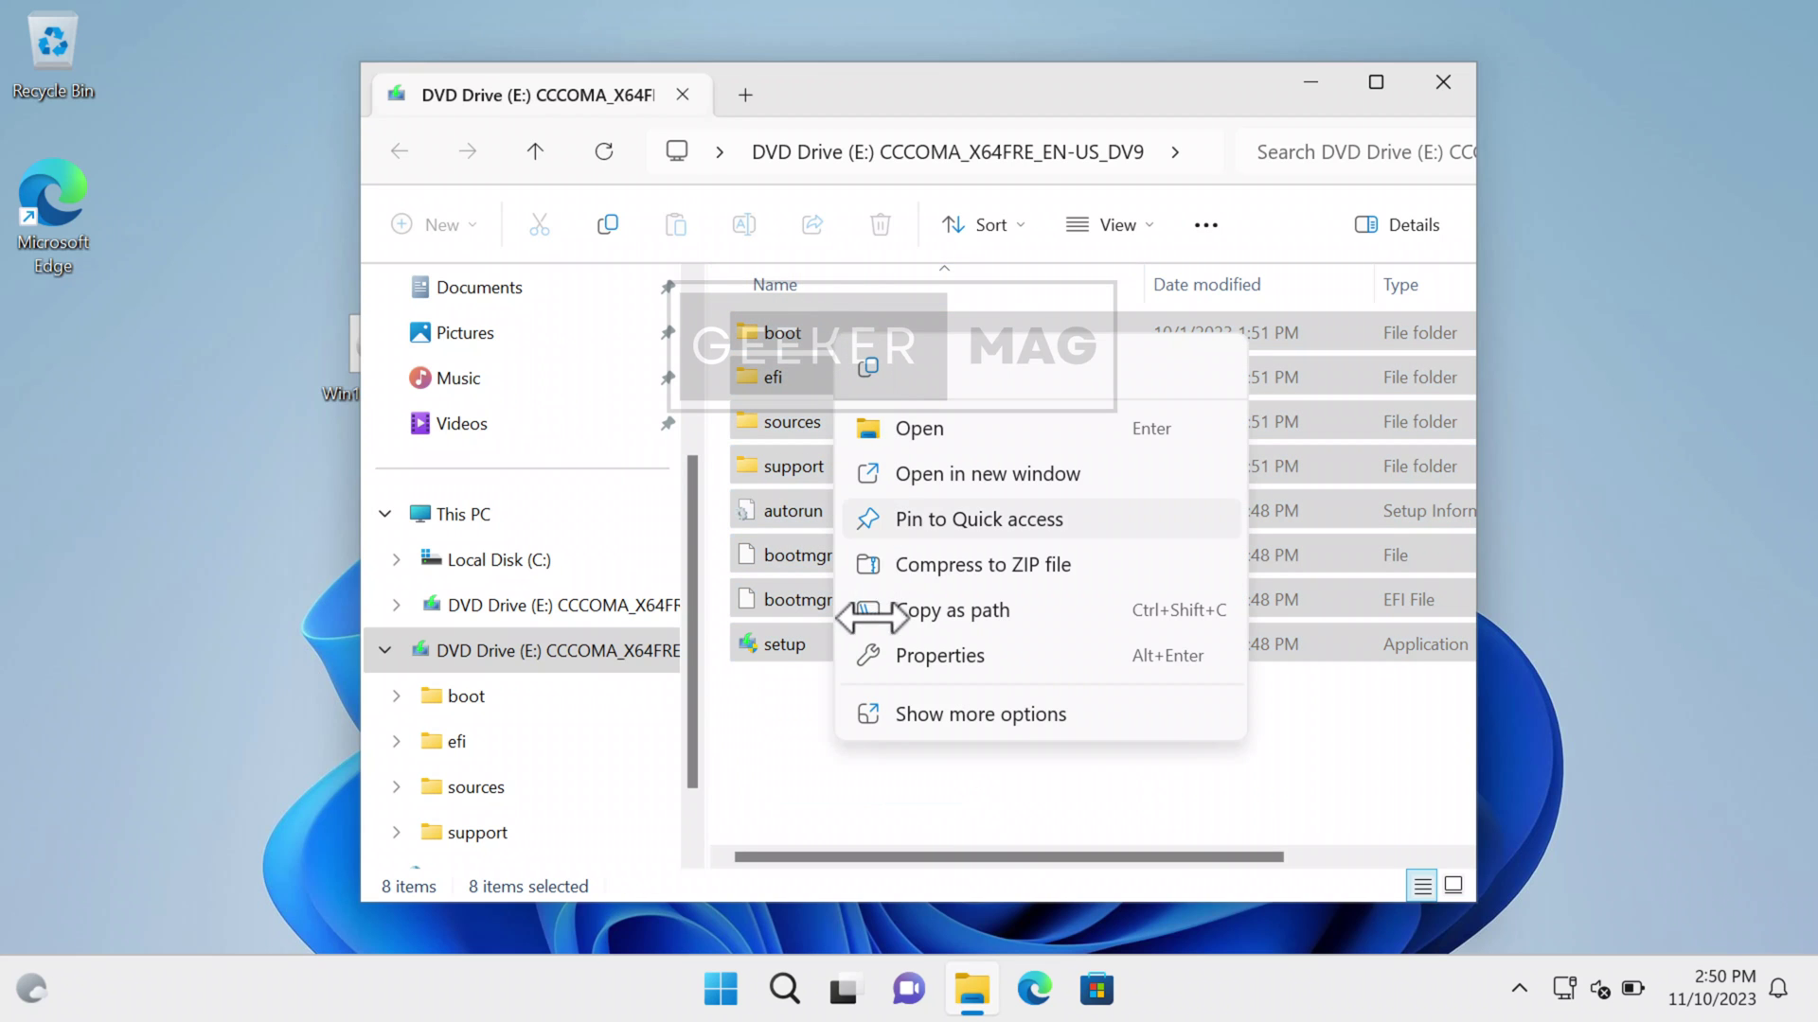
{"action": "left_click", "coordinate": [867, 367]}
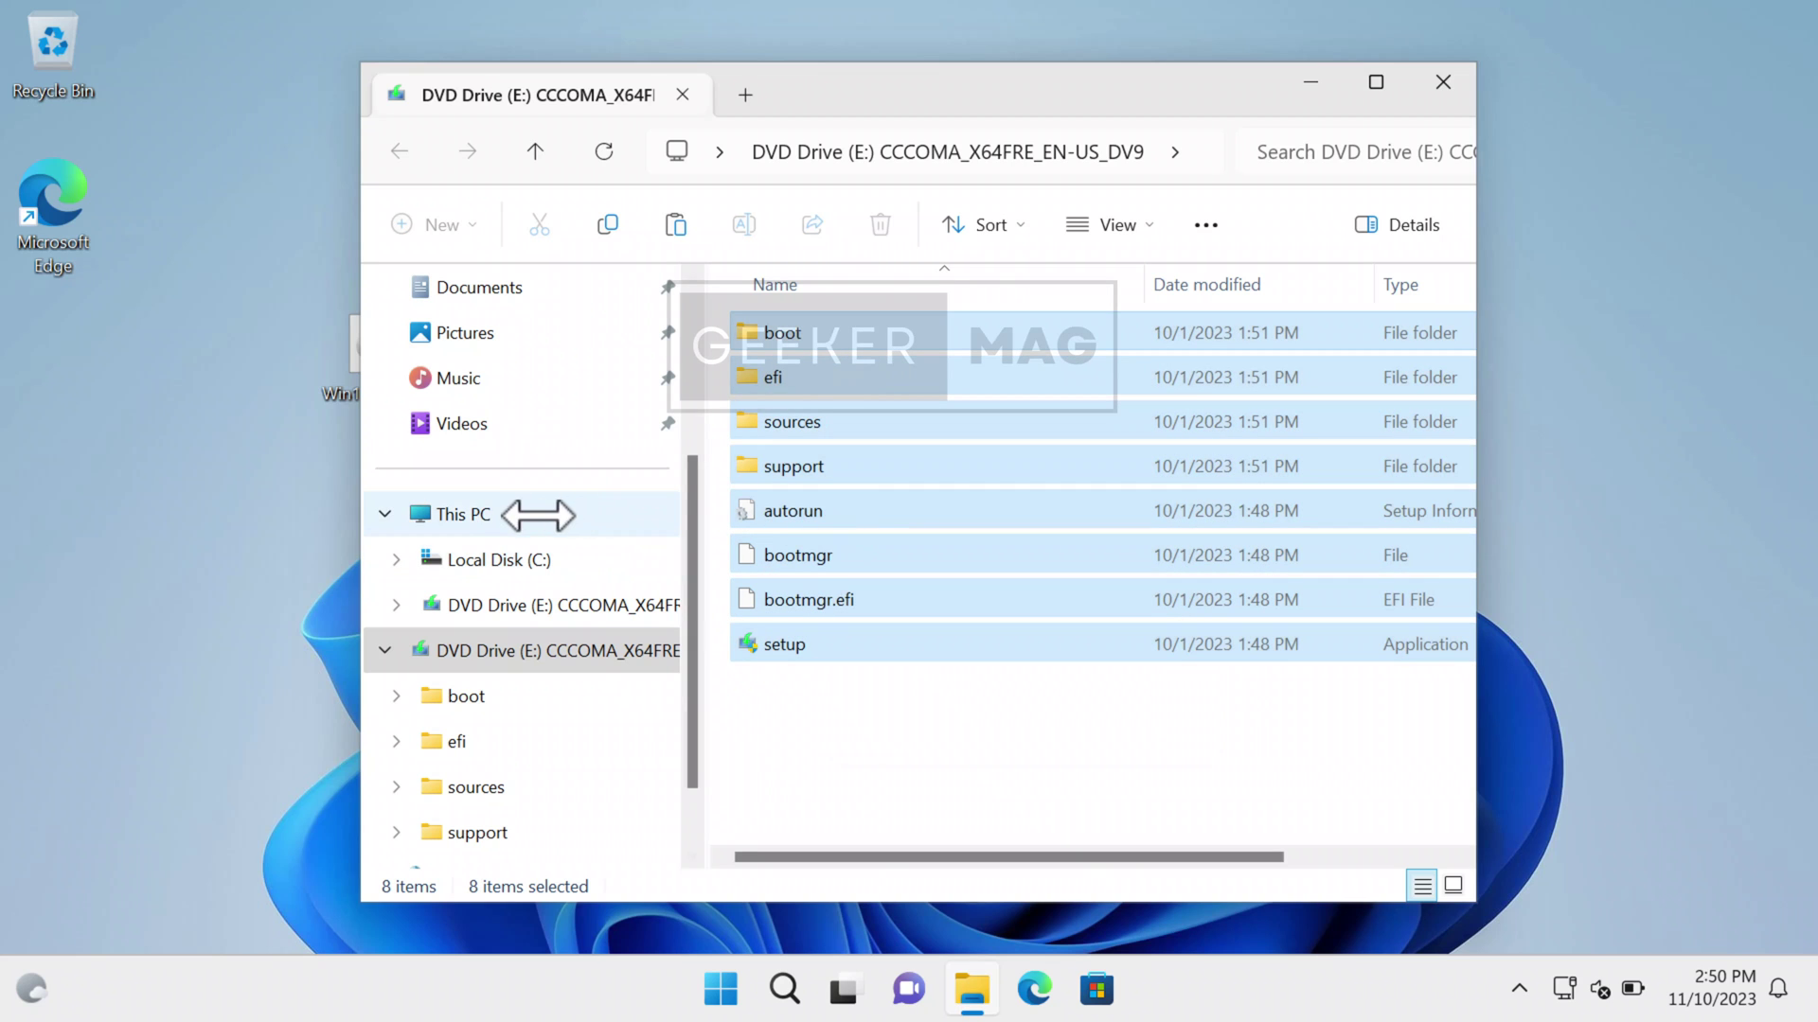
{"action": "left_click", "coordinate": [507, 520]}
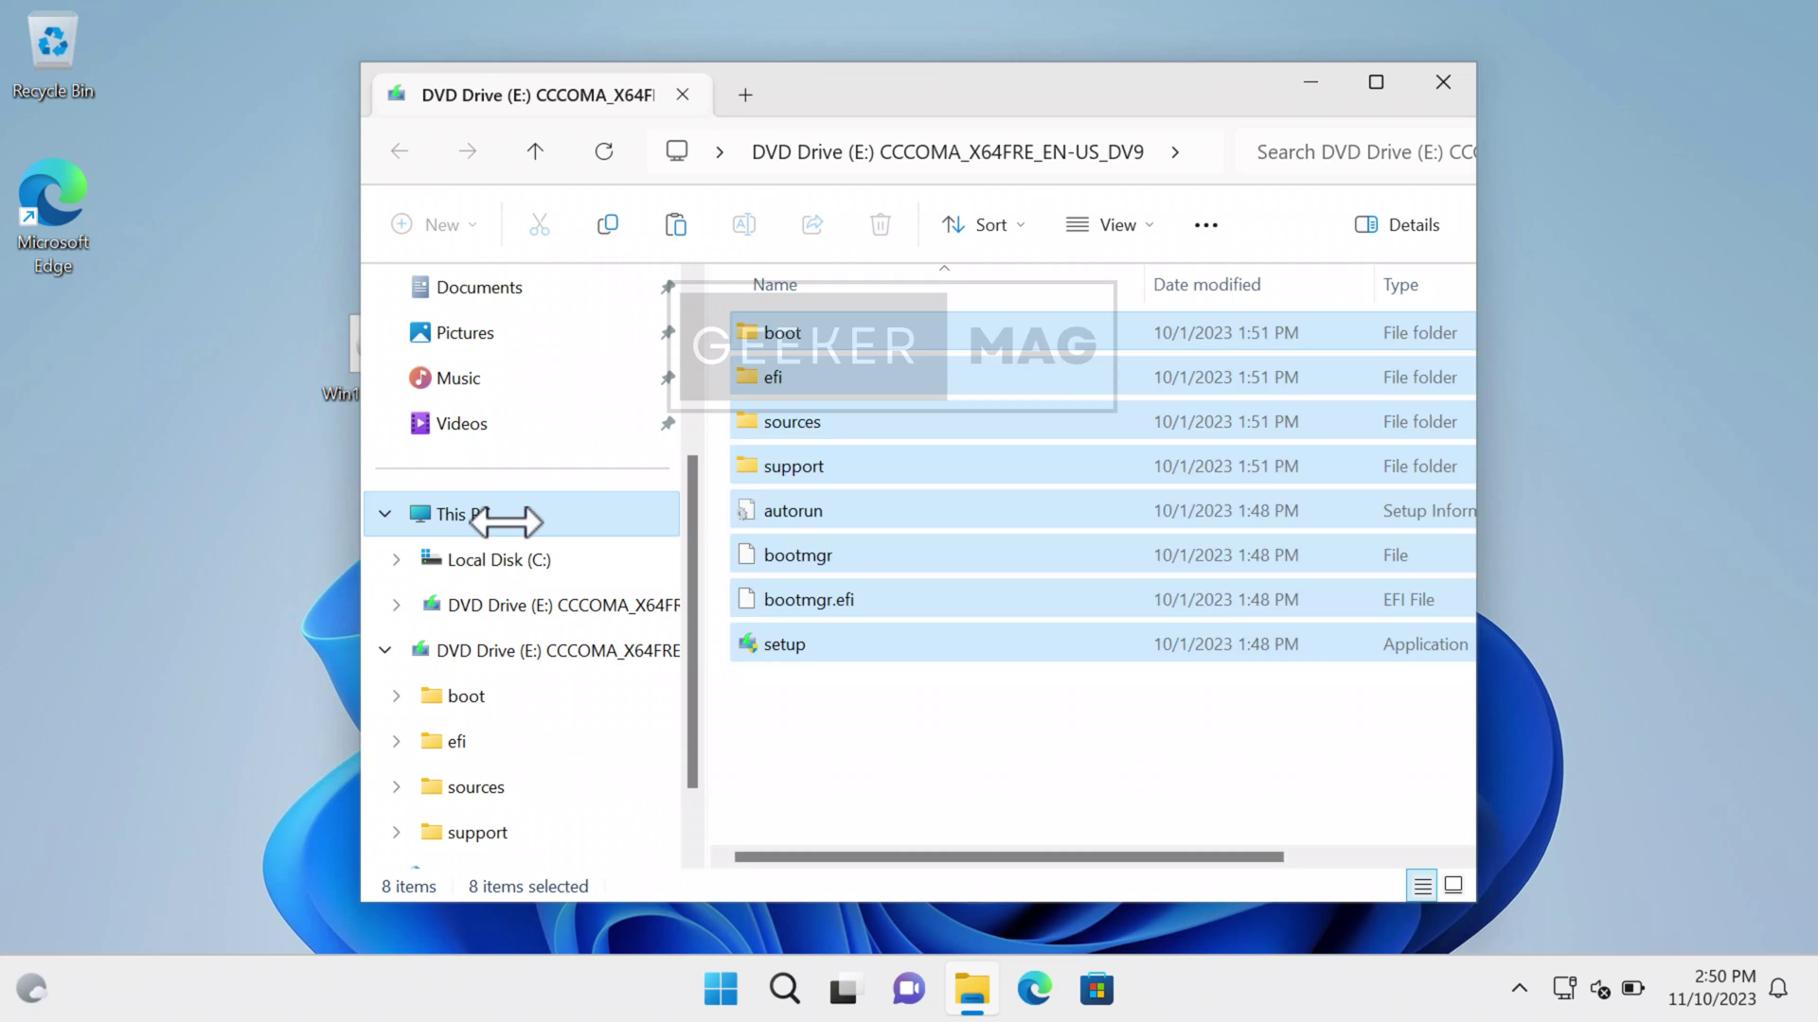
- Create a folder named windows11 at the root of Local Disk (C:) and open it
{"action": "double_click", "coordinate": [928, 371]}
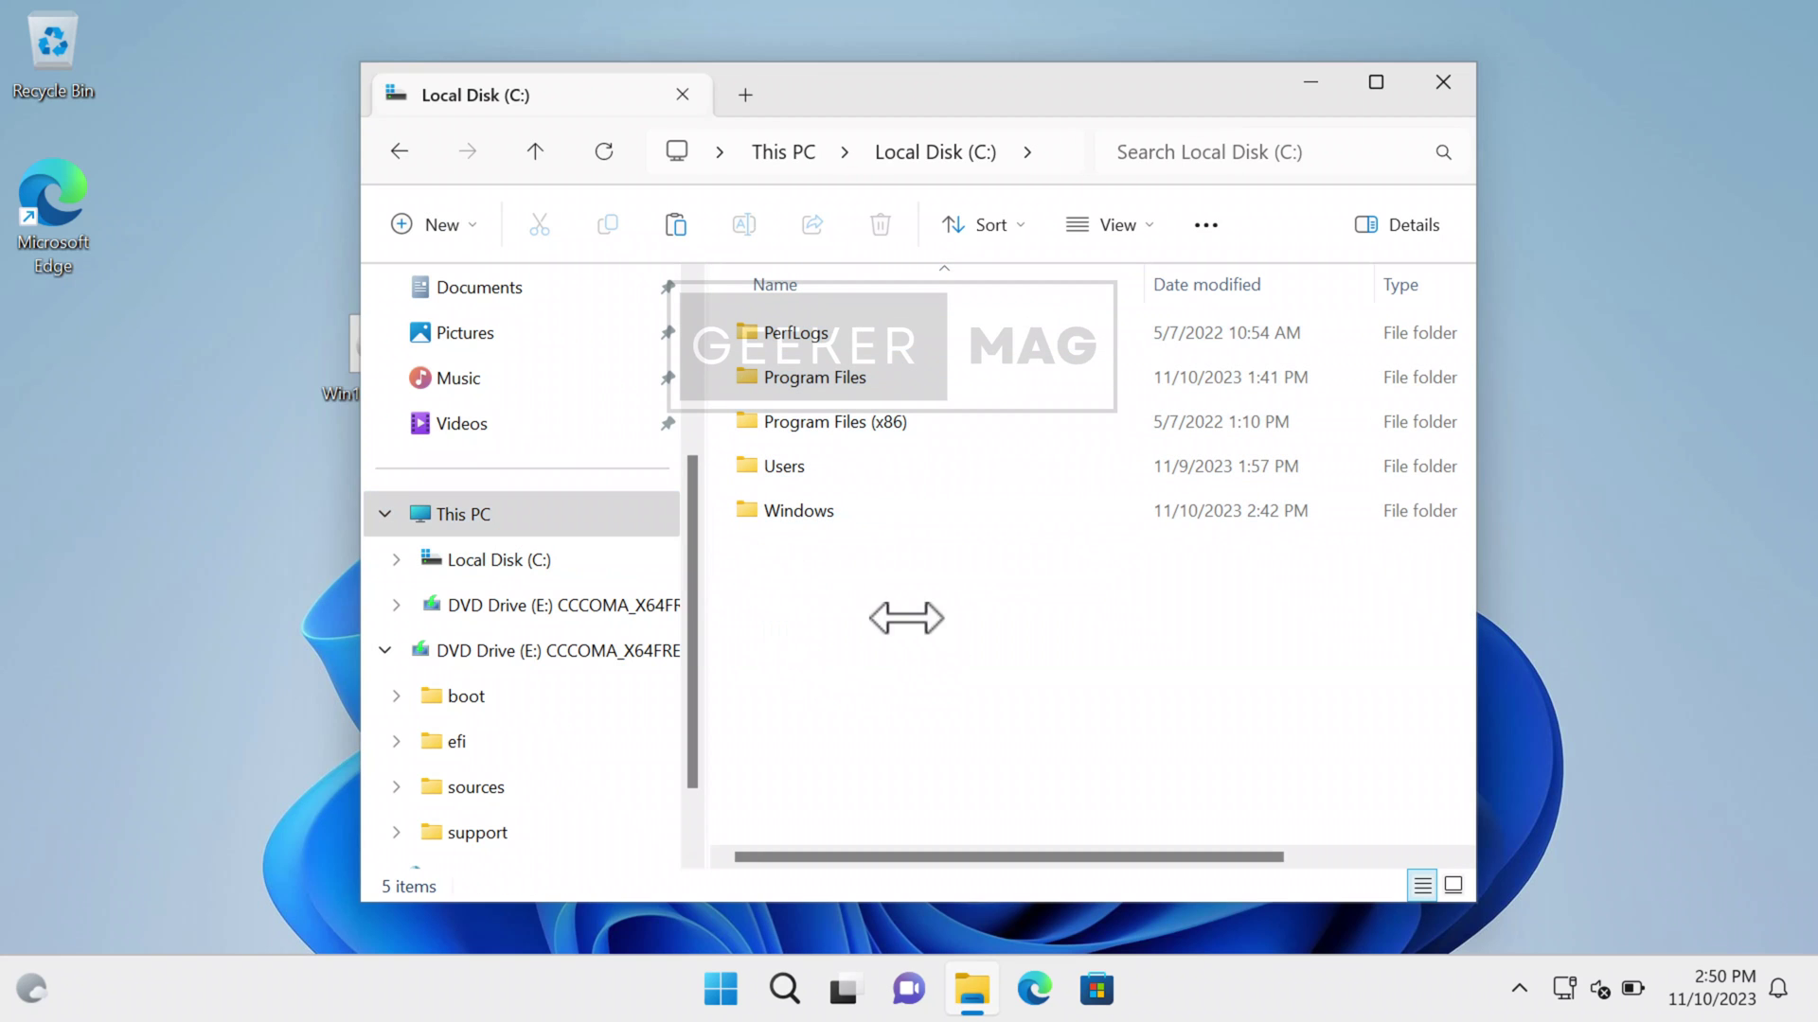
{"action": "right_click", "coordinate": [812, 616]}
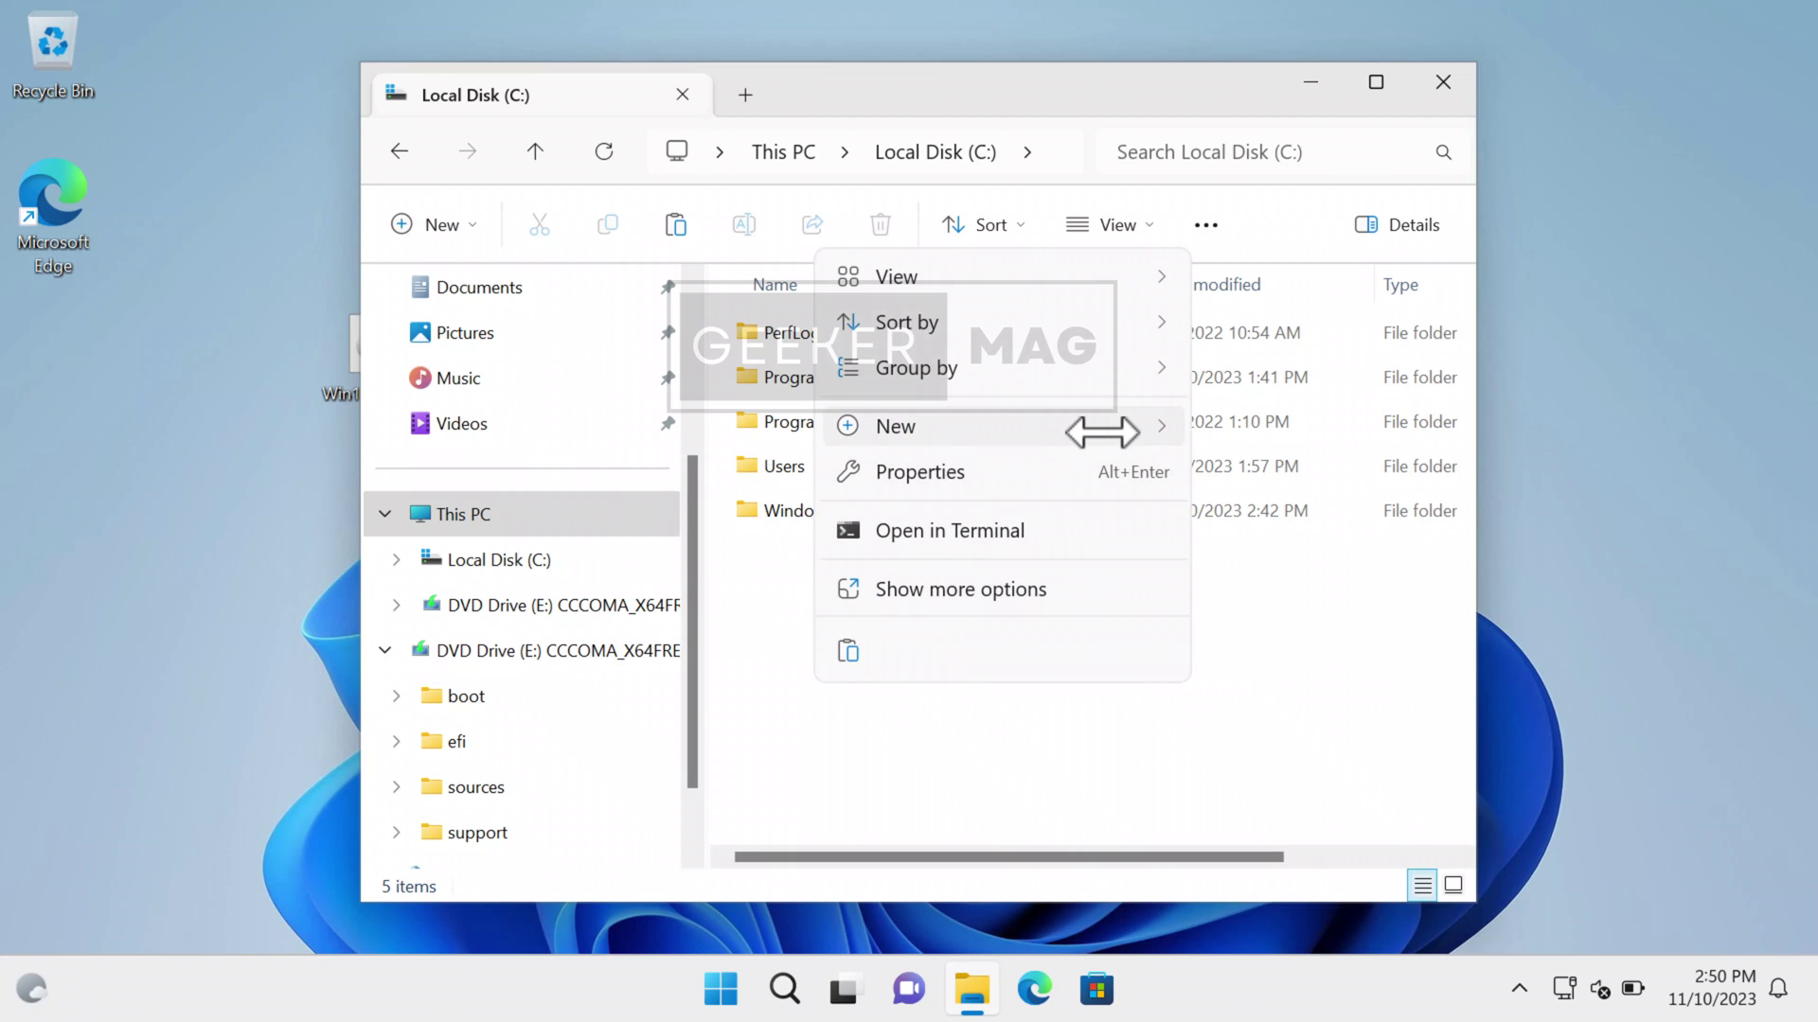
{"action": "mouse_move", "coordinate": [1102, 431]}
{"action": "left_click", "coordinate": [1247, 429]}
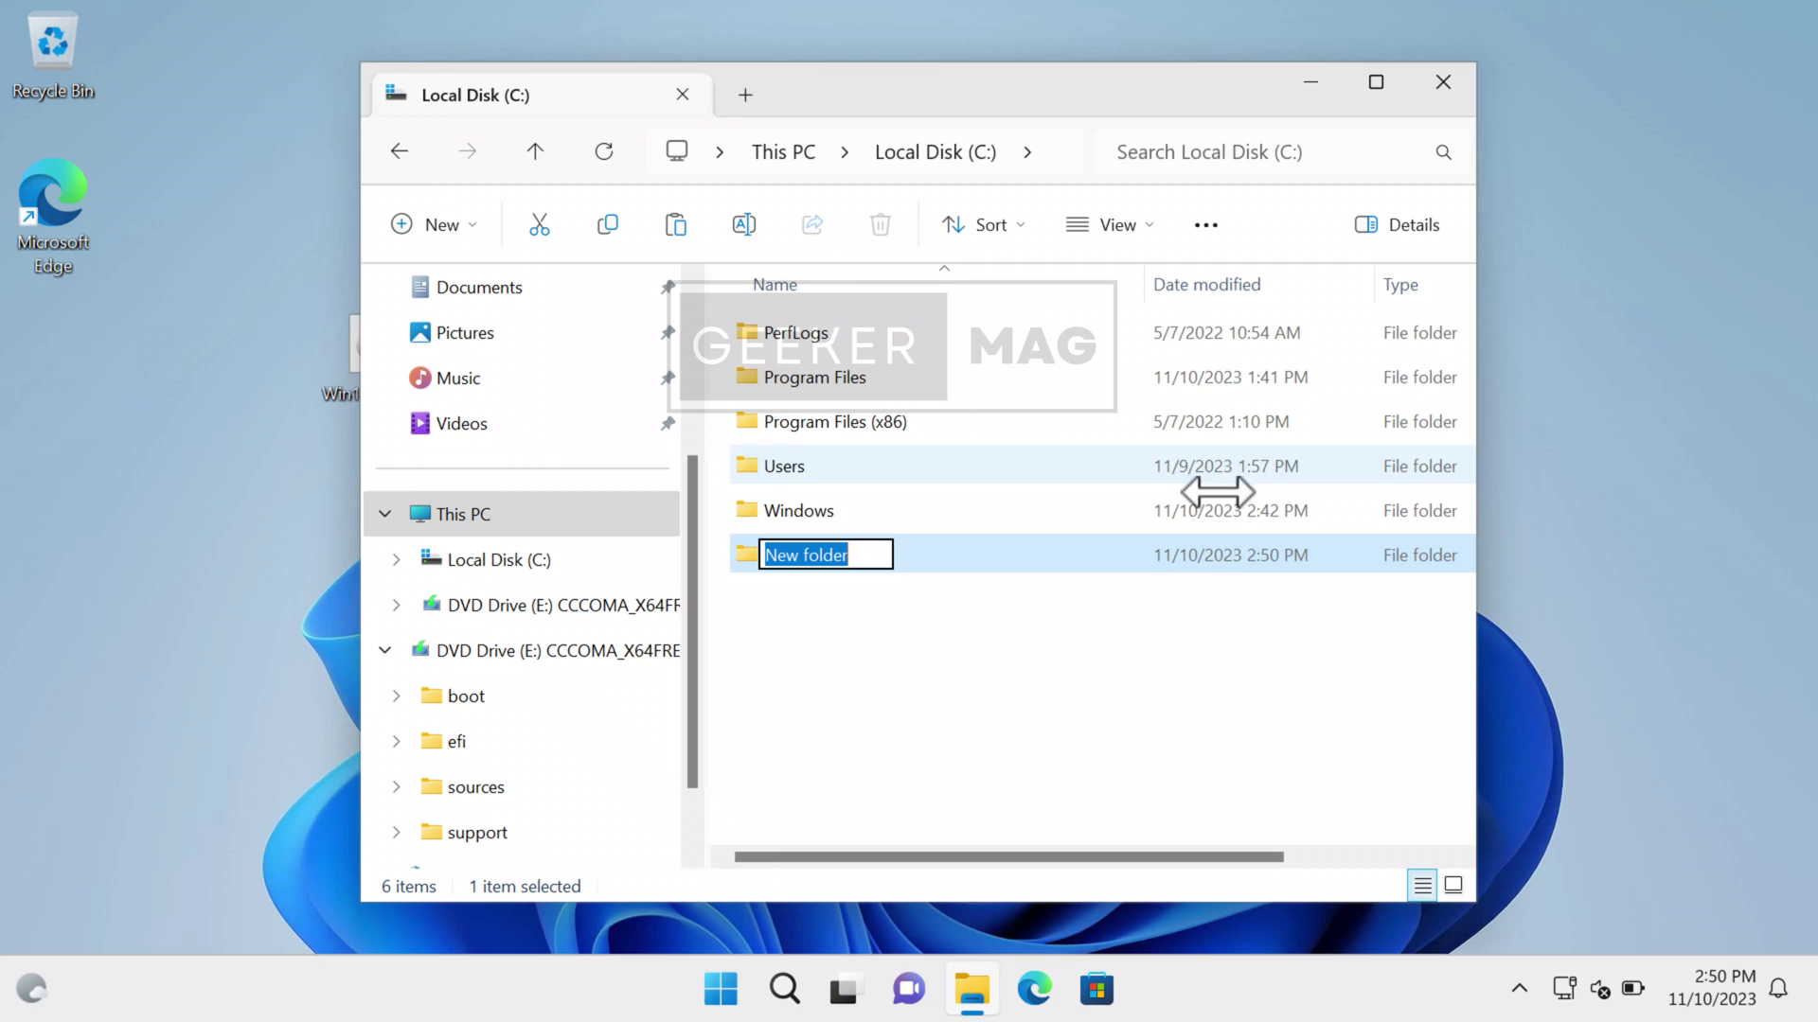
{"action": "type", "text": "windows11"}
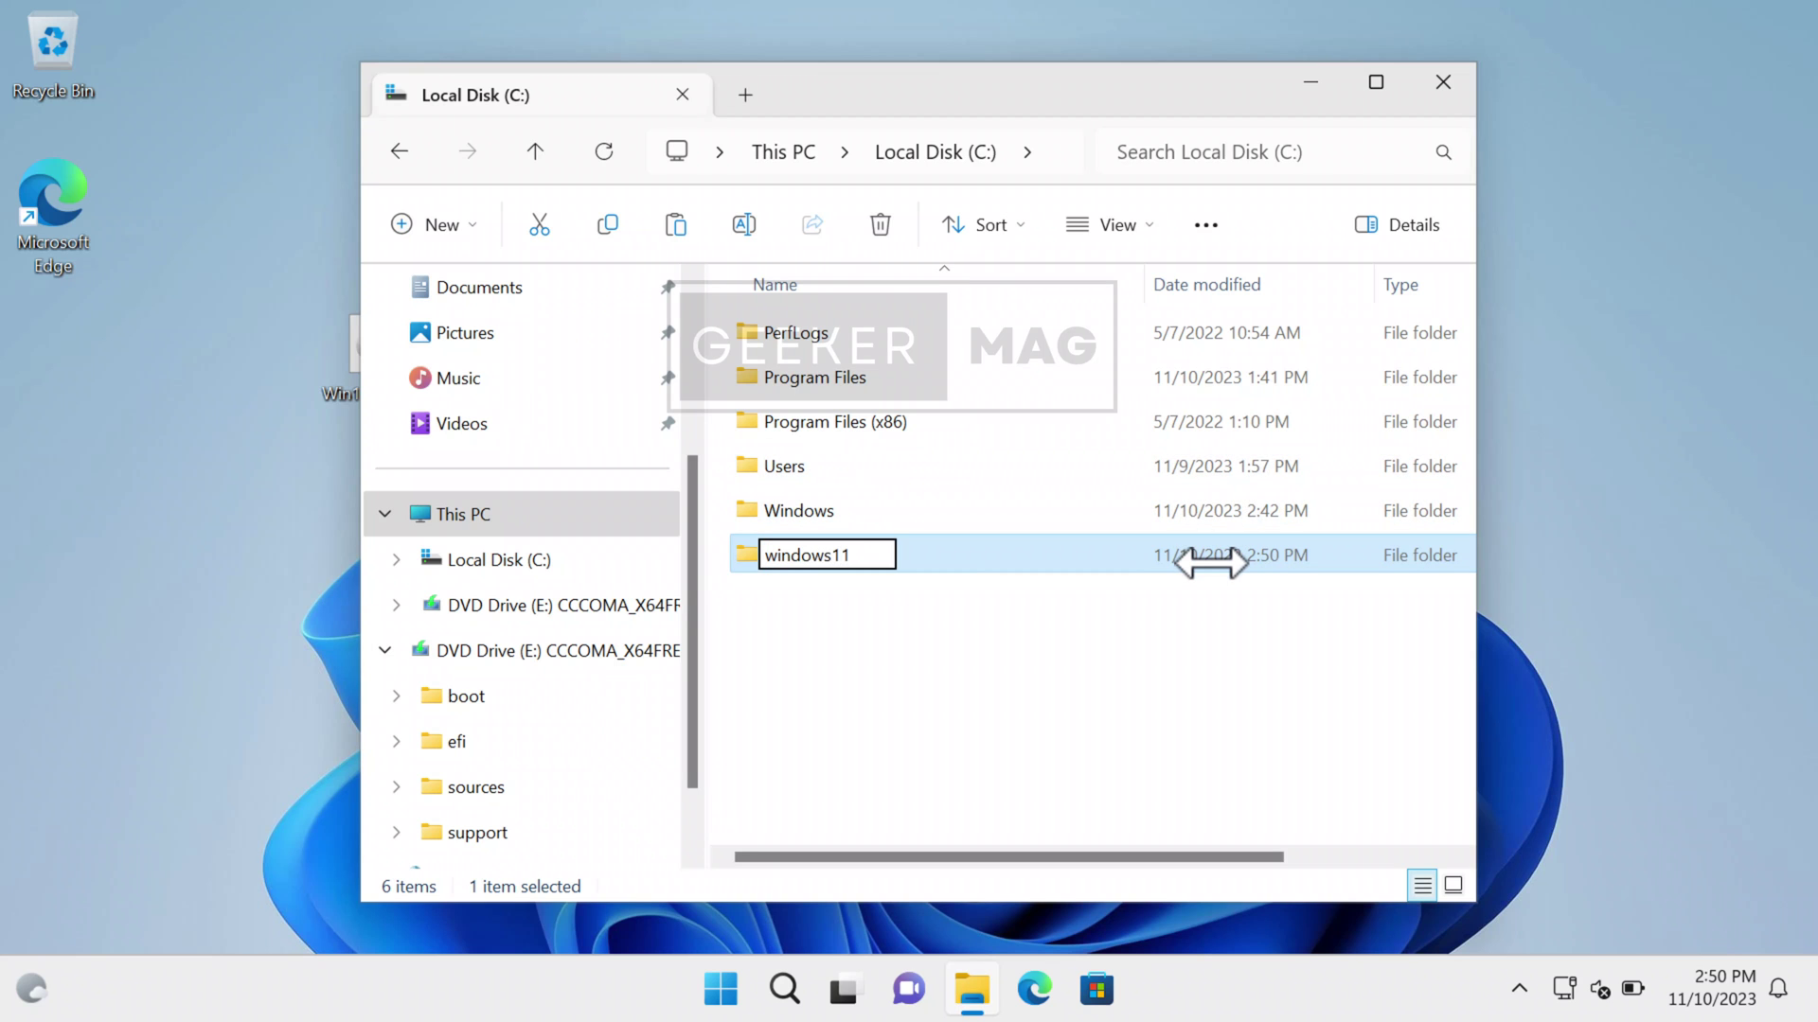
{"action": "key", "text": "Return"}
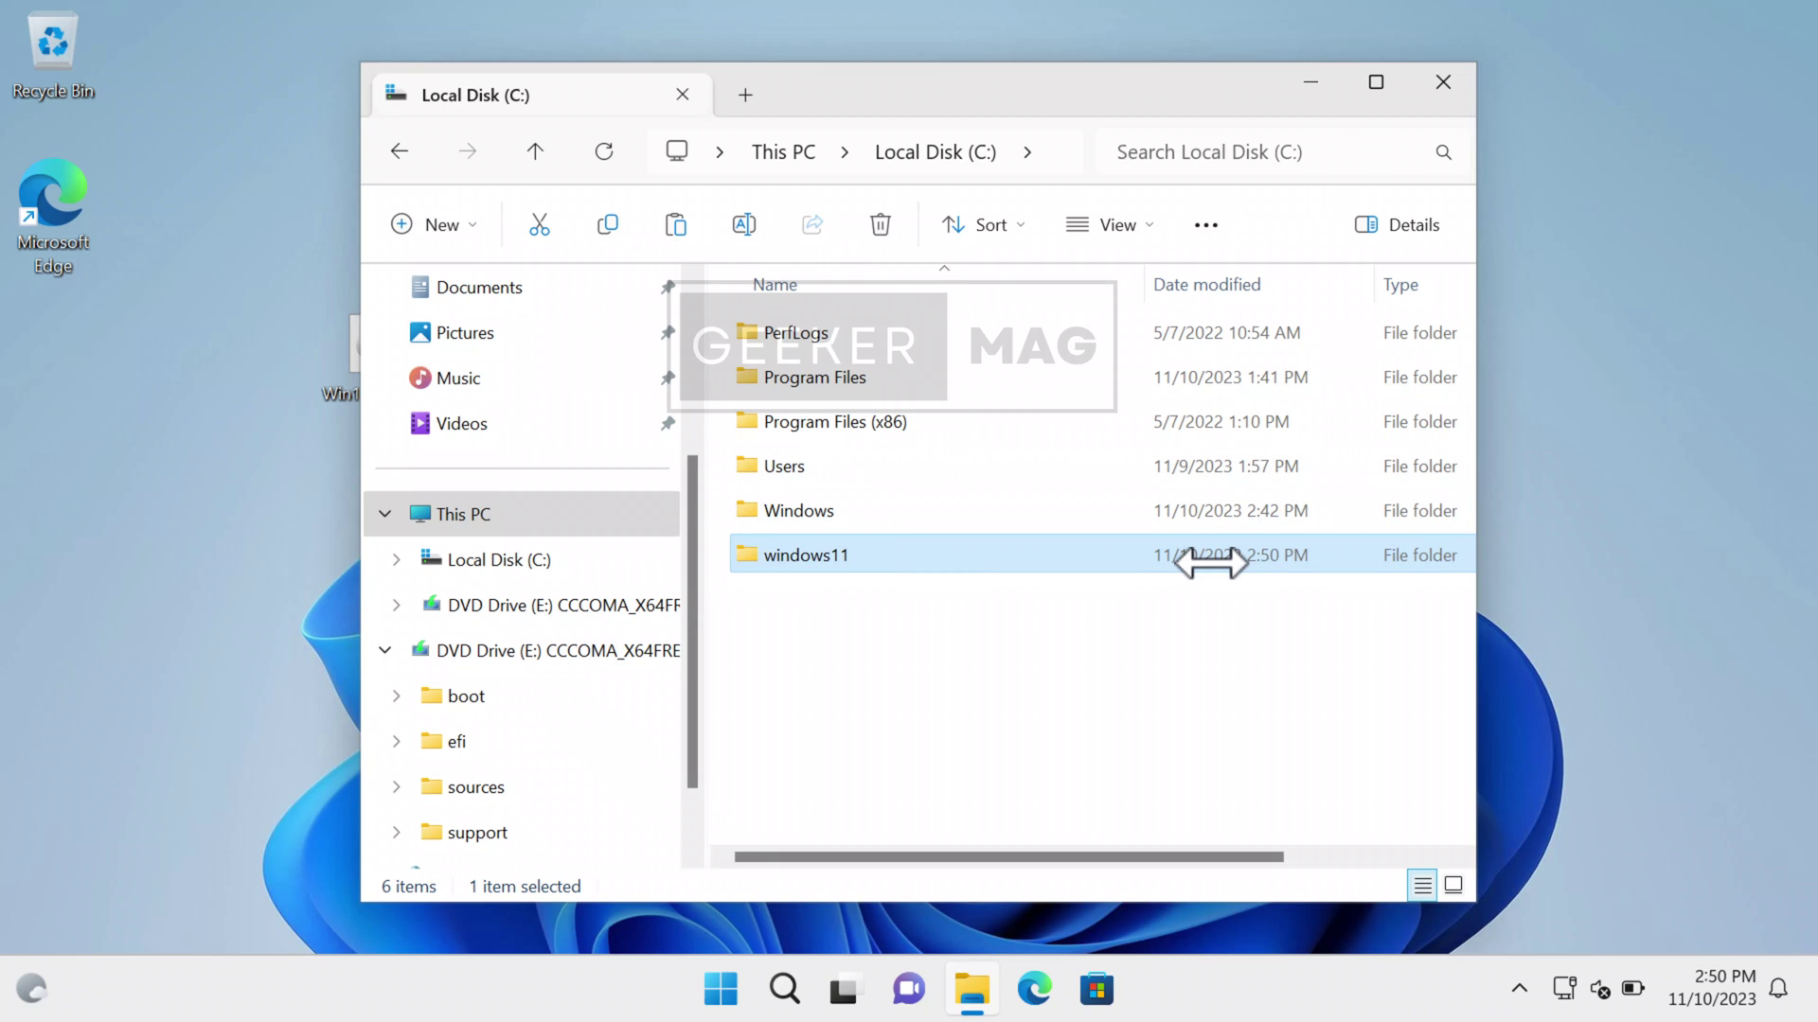
{"action": "key", "text": "F5"}
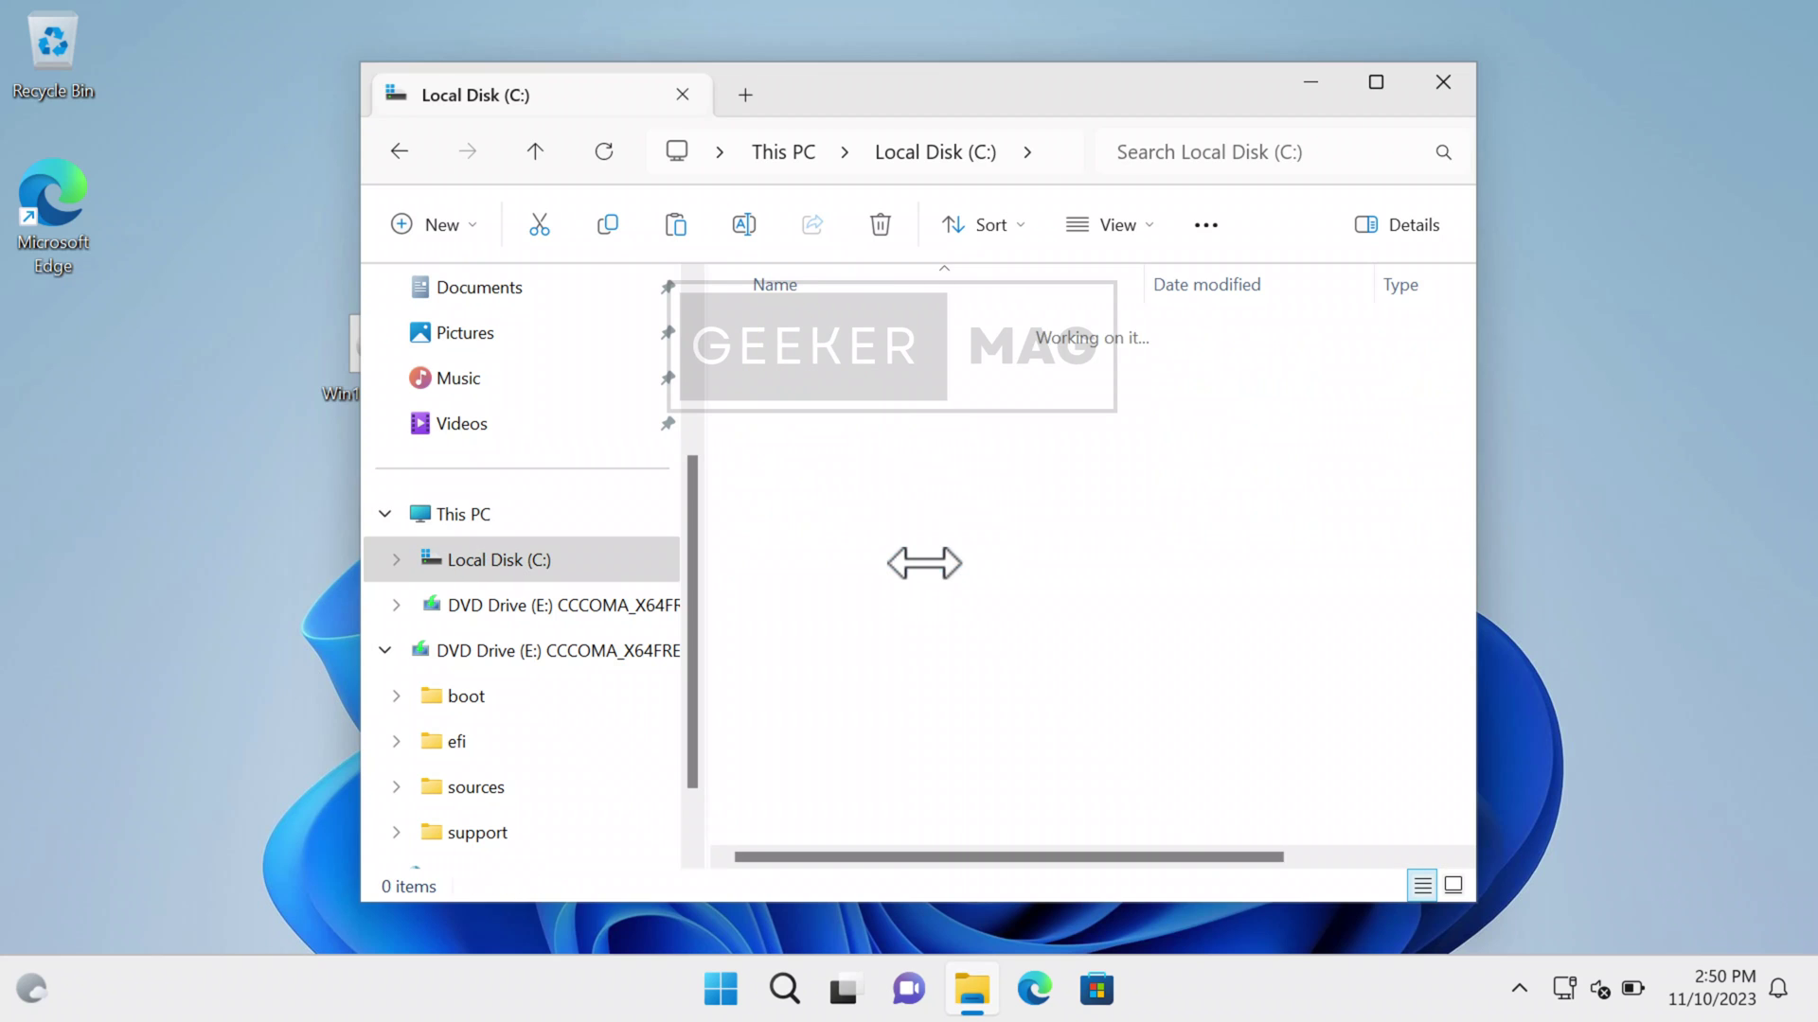
{"action": "right_click", "coordinate": [879, 428]}
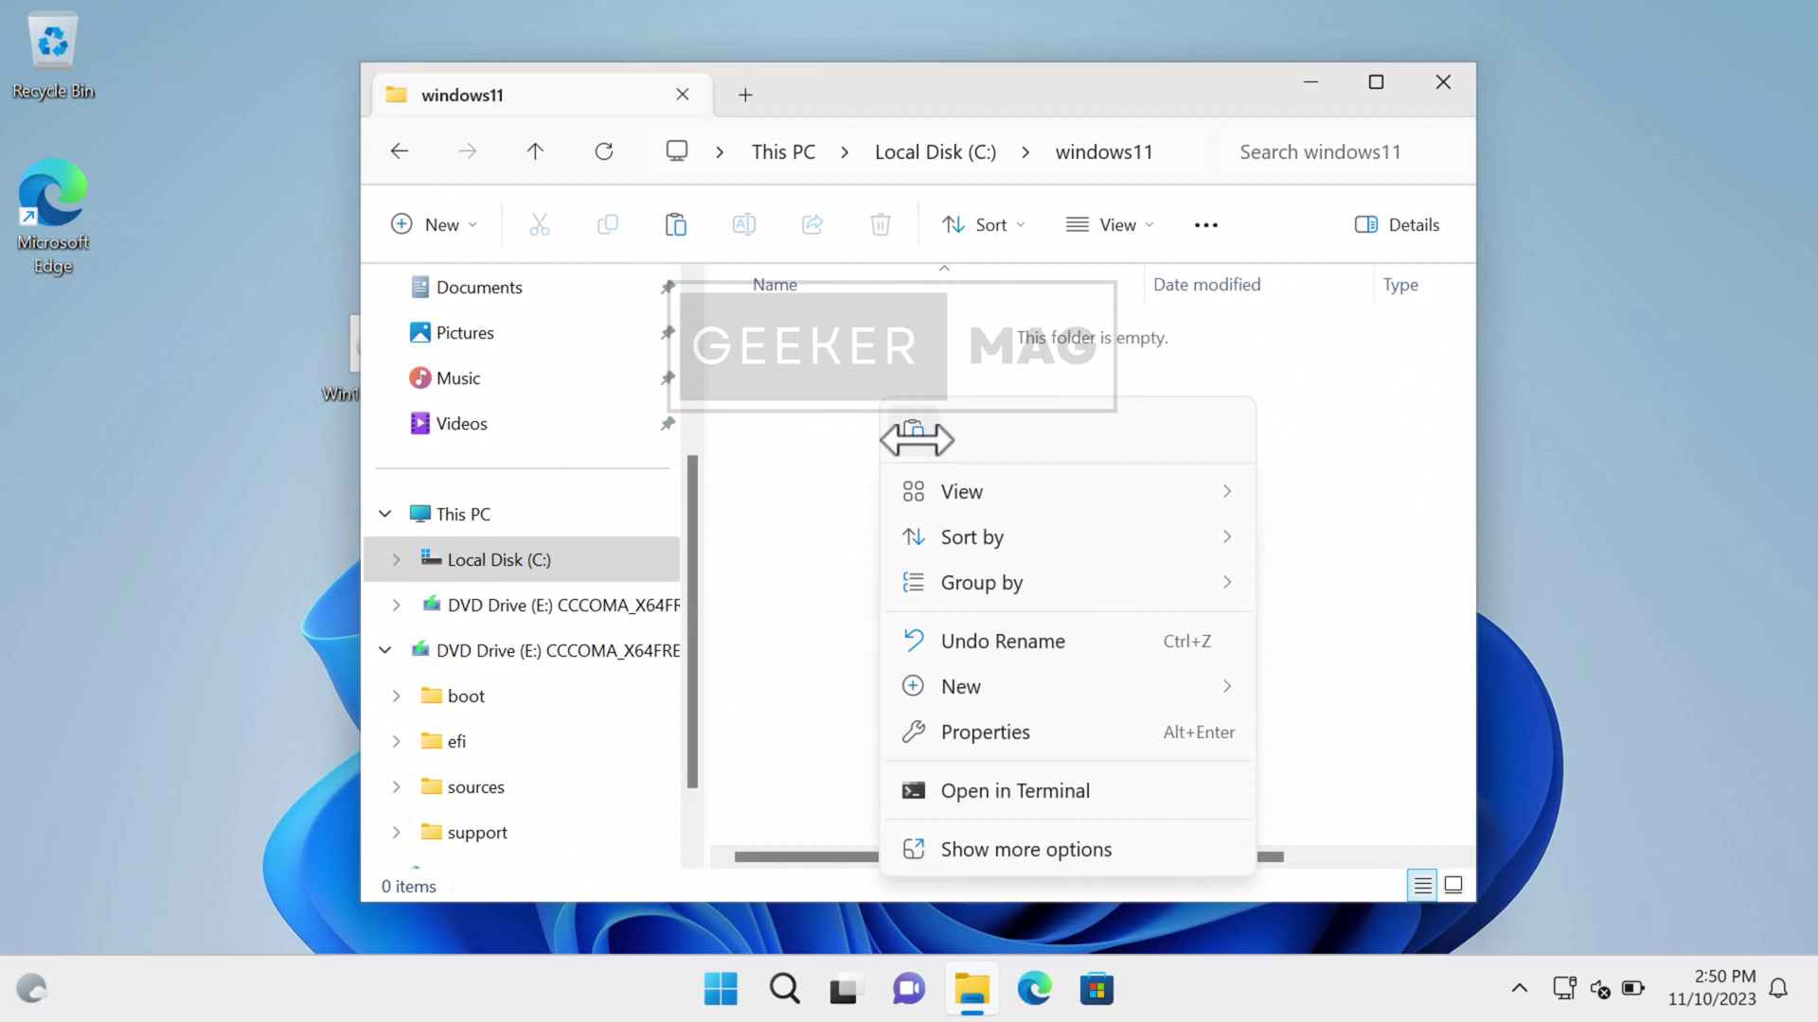
- Paste the disc's 1,031 items into windows11, then return to Local Disk (C:)
{"action": "left_click", "coordinate": [912, 431]}
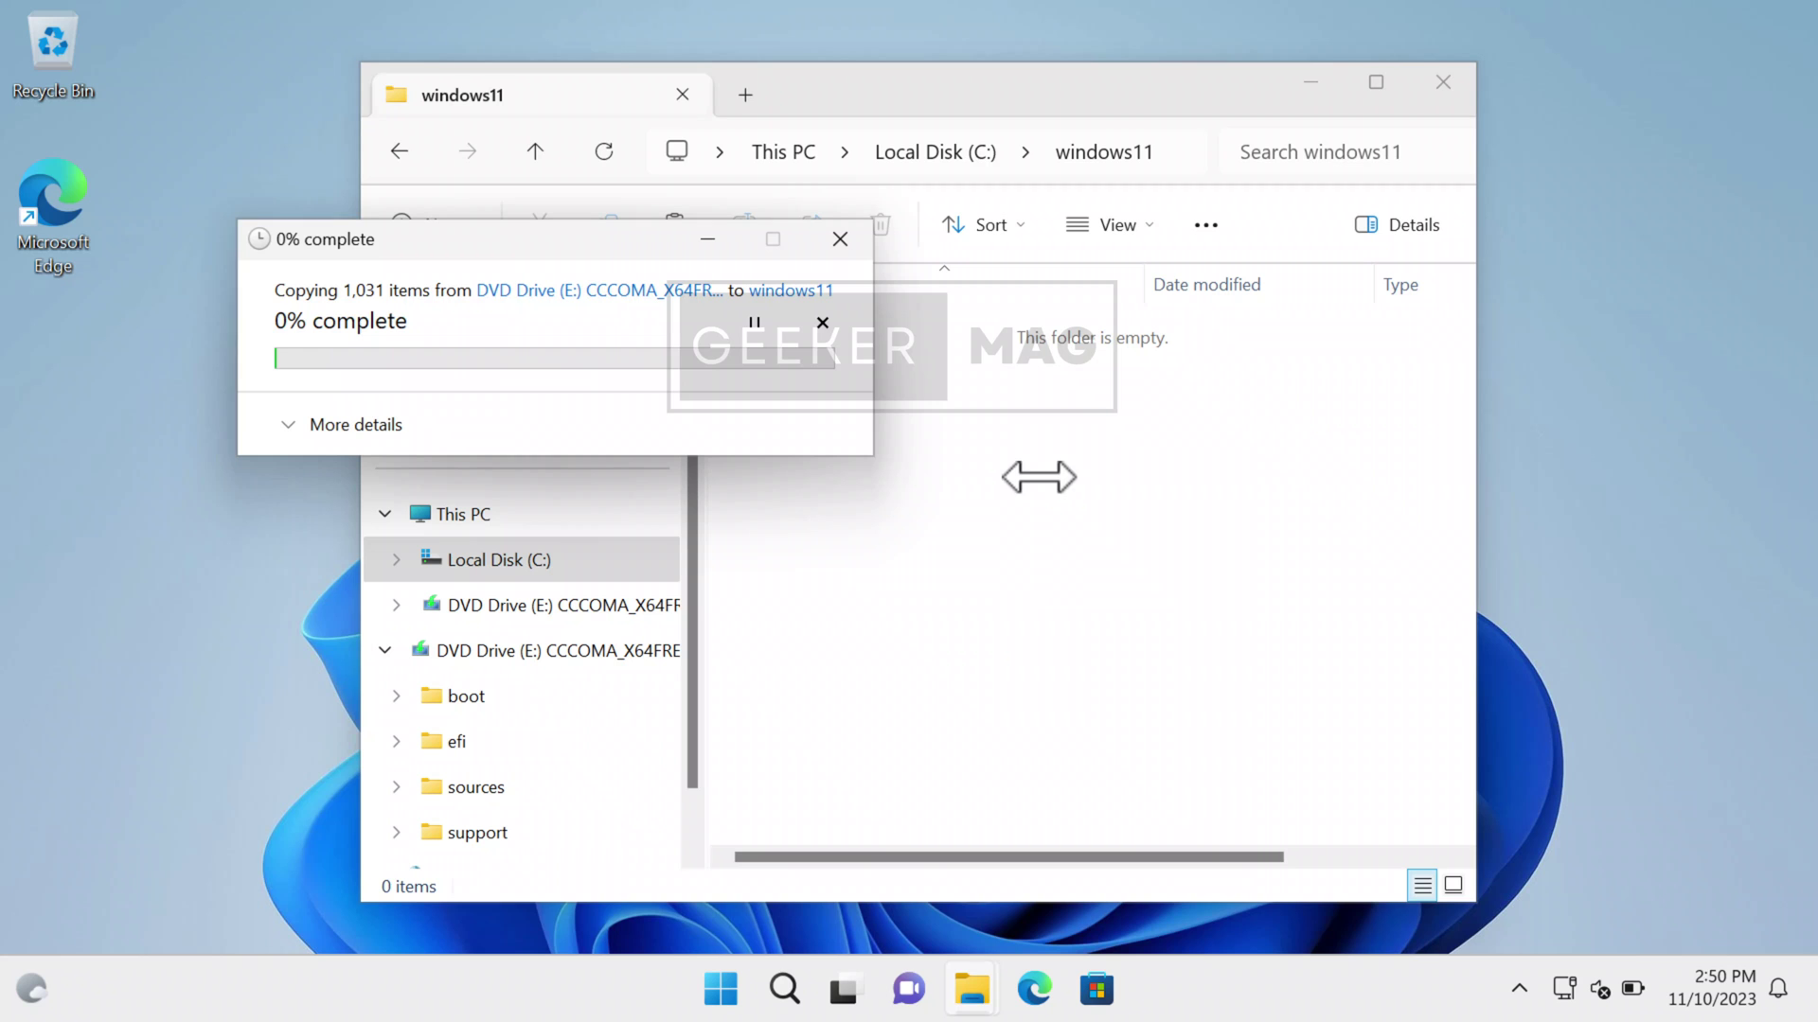
{"action": "left_click_drag", "start_coordinate": [564, 243], "coordinate": [943, 272]}
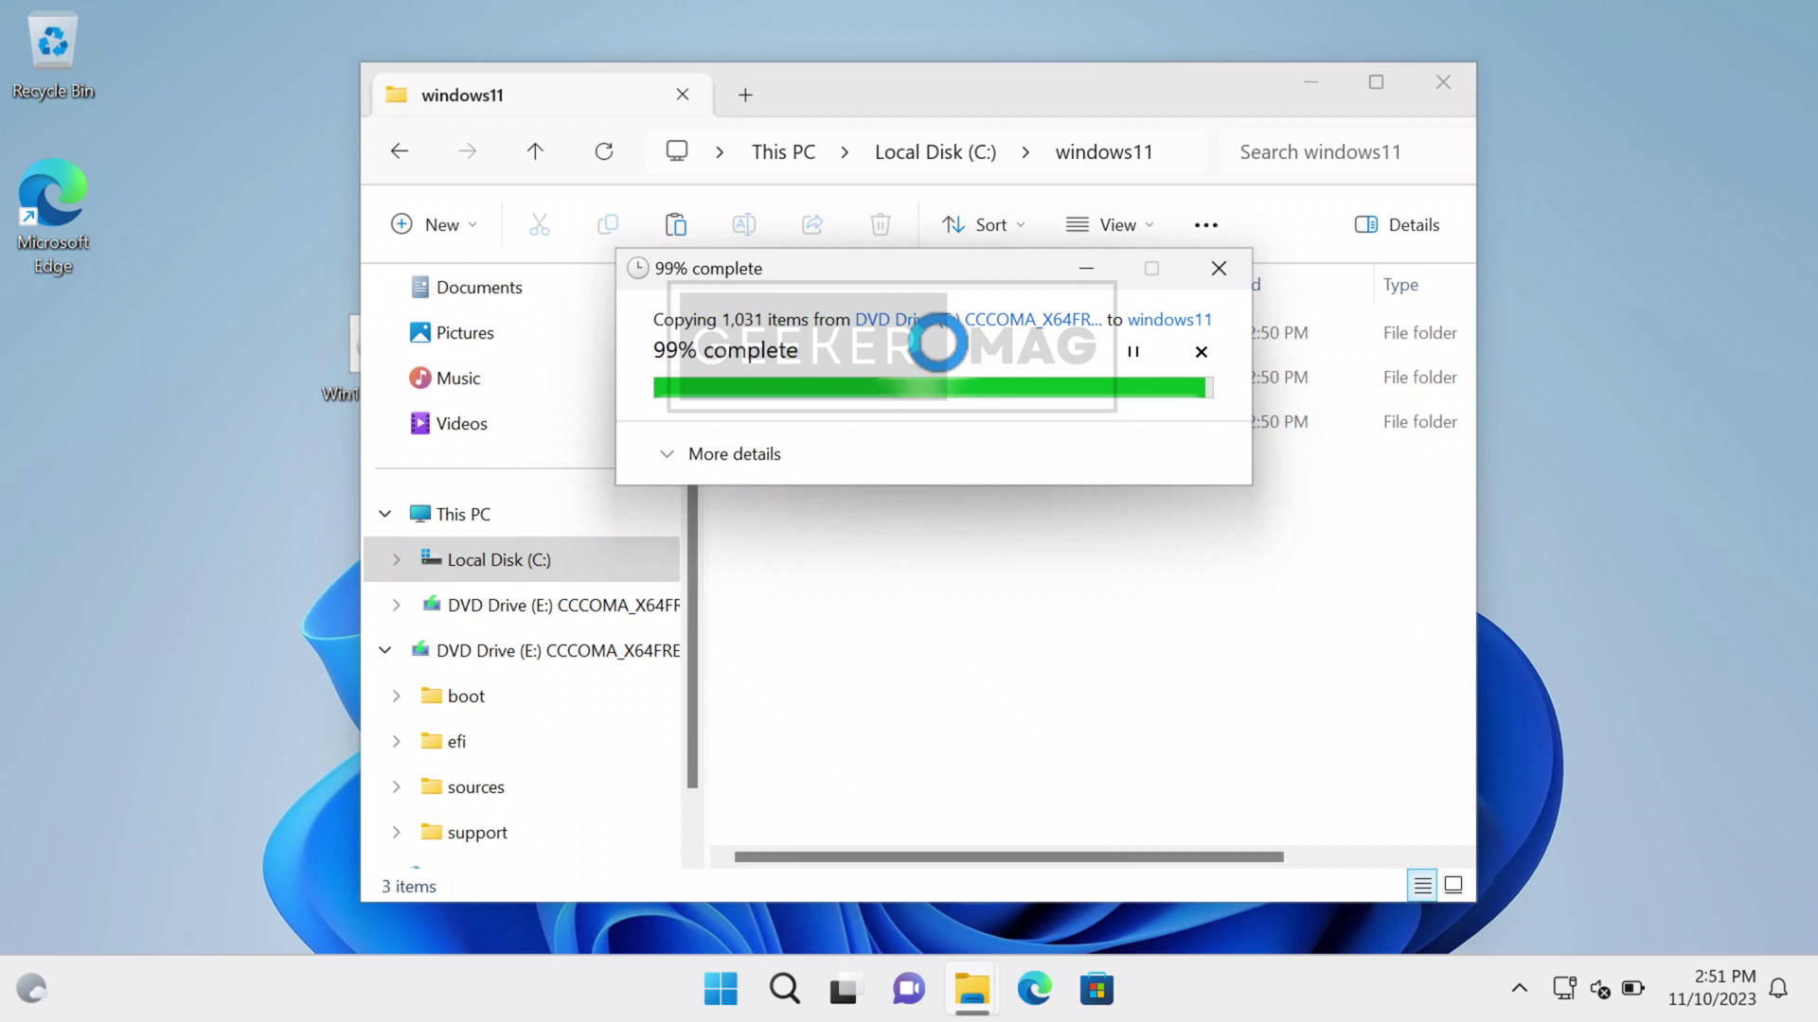
{"action": "left_click", "coordinate": [616, 562]}
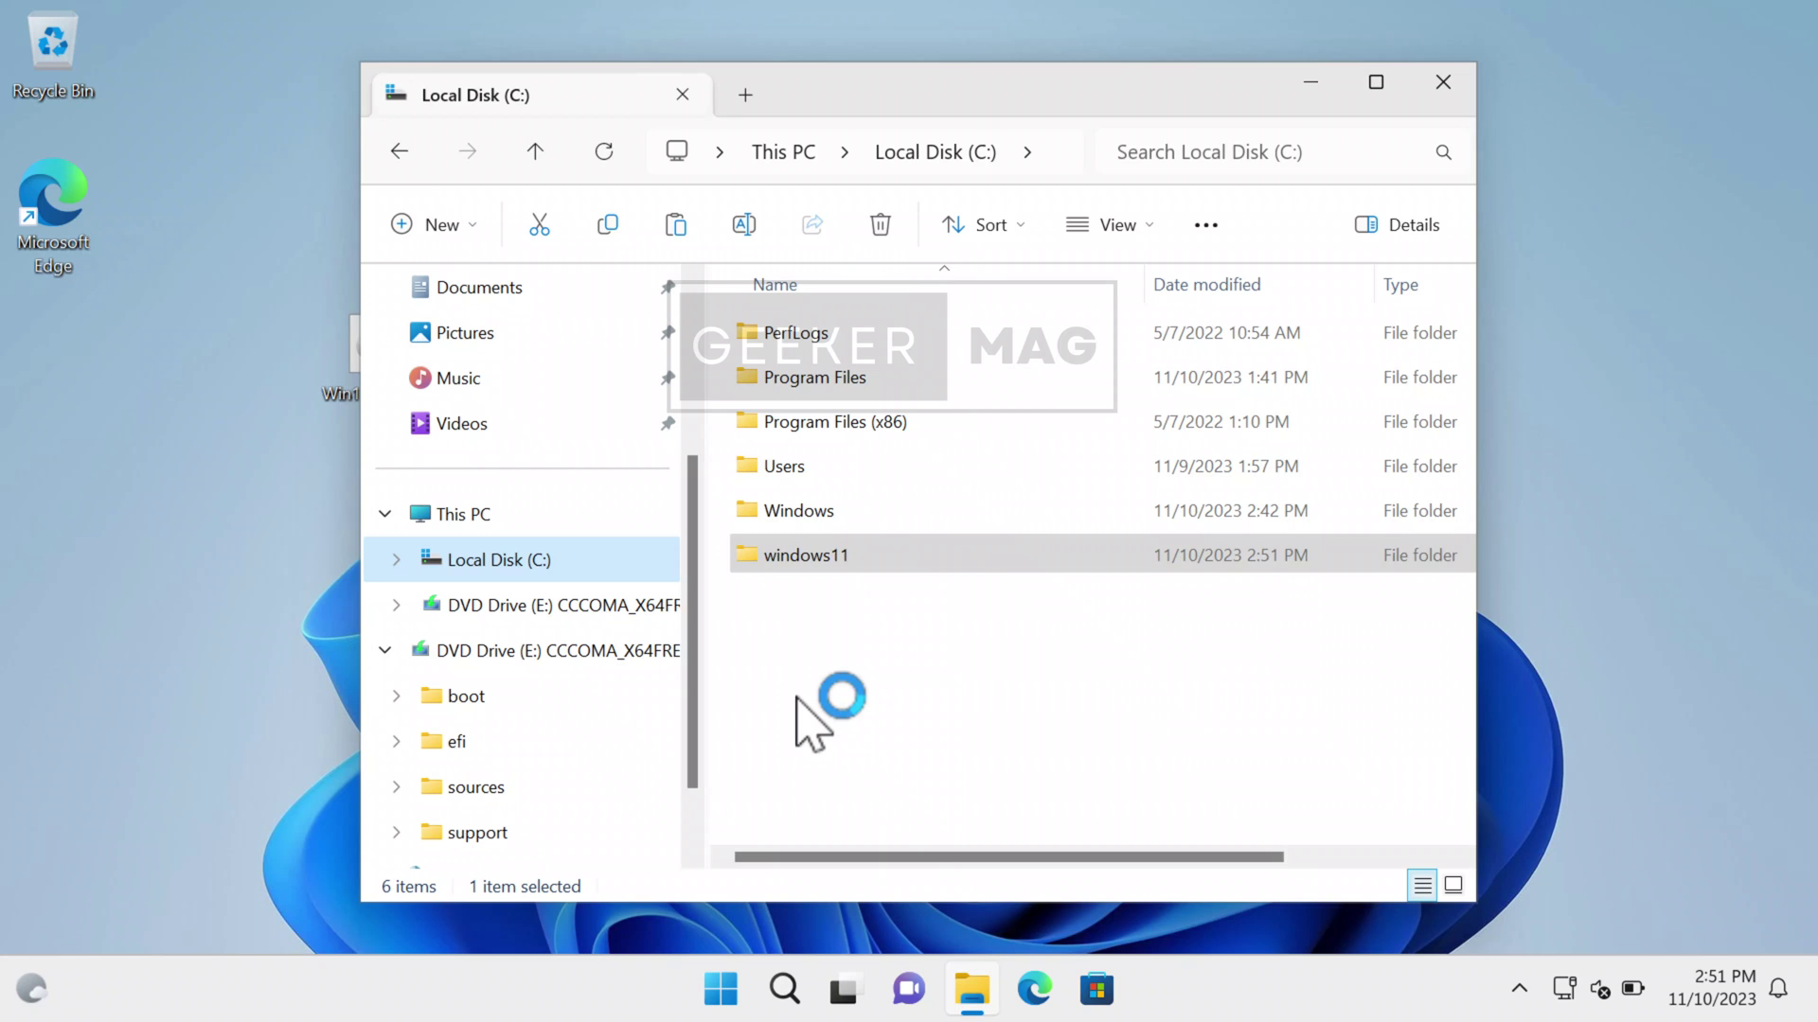
- Search for cmd and run Command Prompt as administrator
{"action": "left_click", "coordinate": [757, 608]}
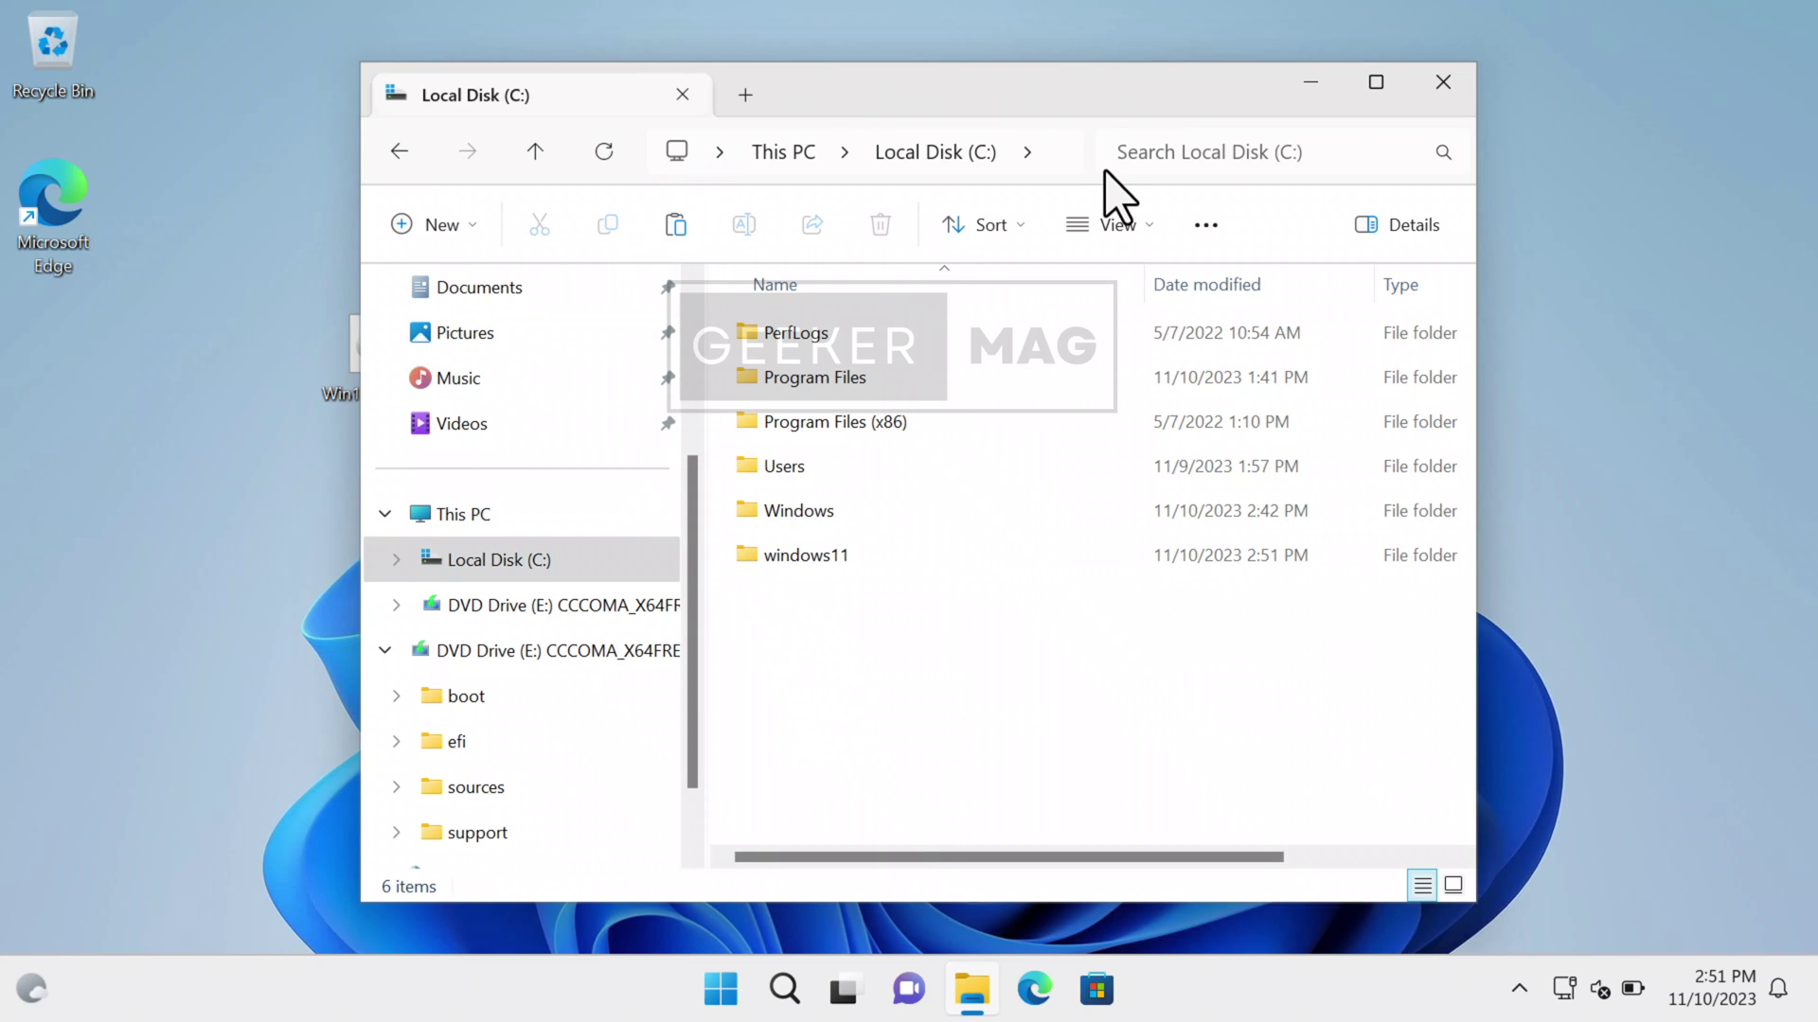
{"action": "left_click", "coordinate": [1314, 83]}
{"action": "left_click", "coordinate": [784, 990]}
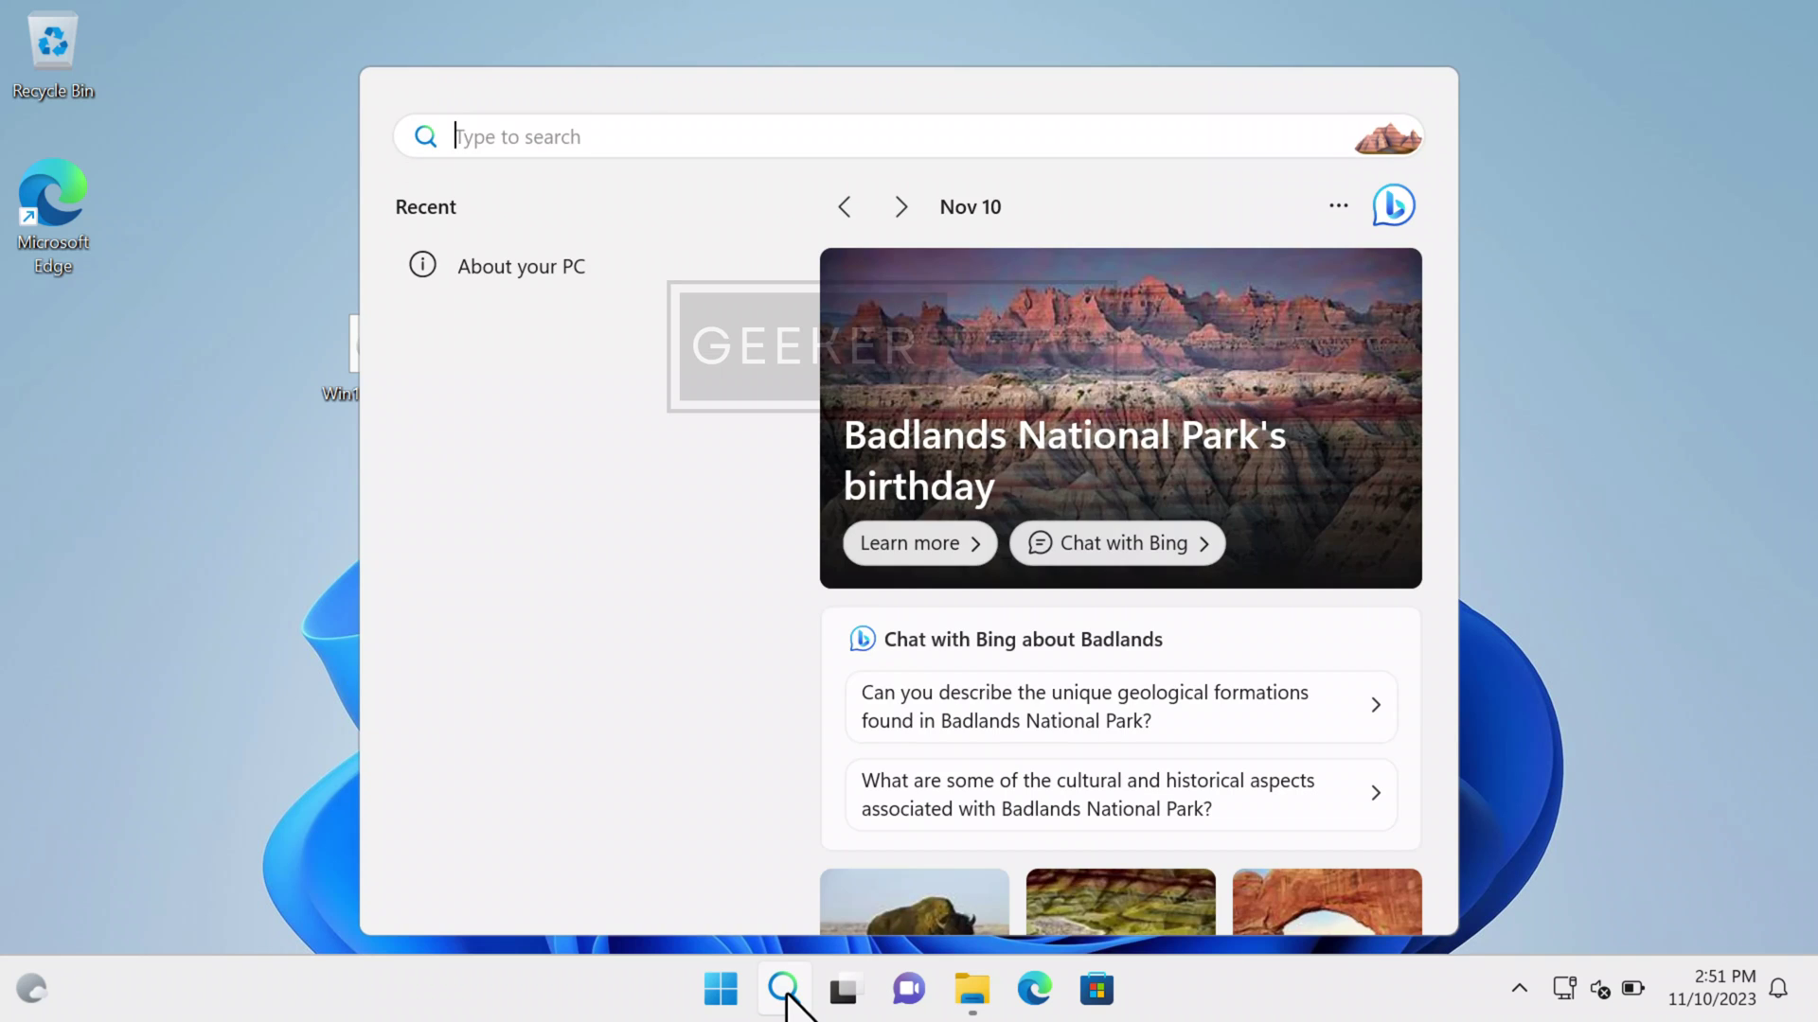
{"action": "type", "text": "cmd"}
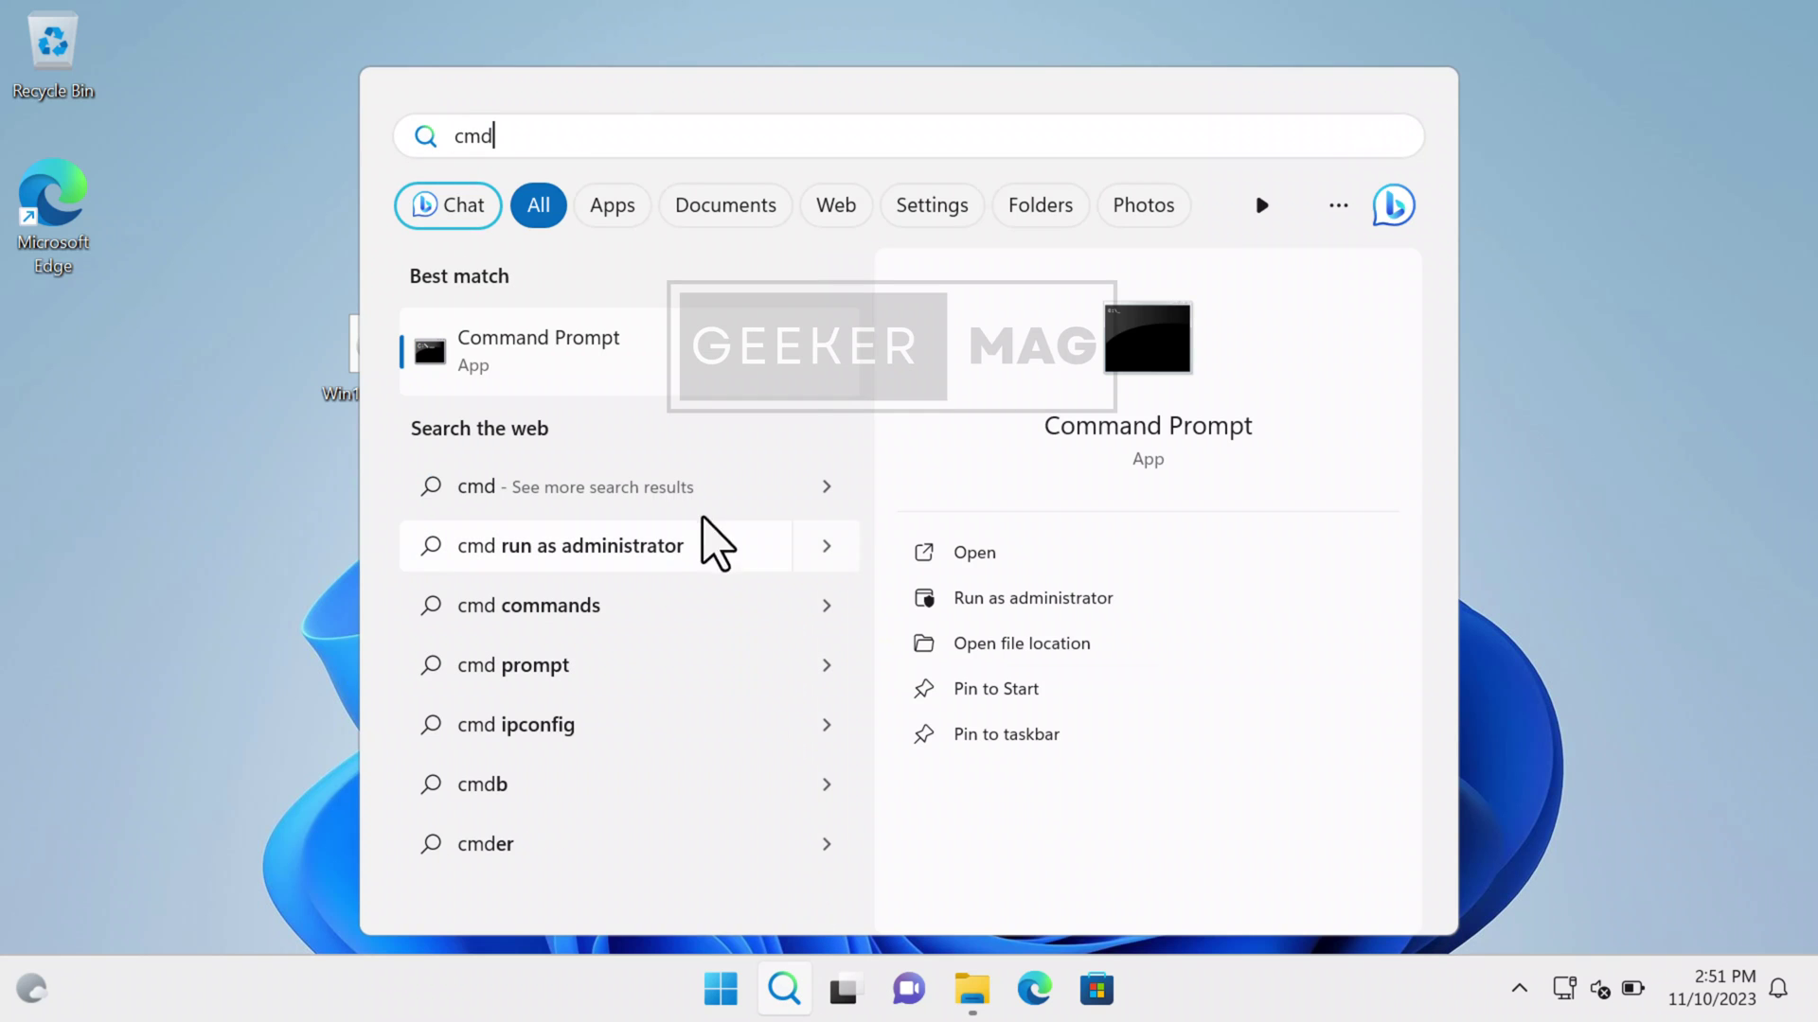
{"action": "left_click", "coordinate": [1005, 604]}
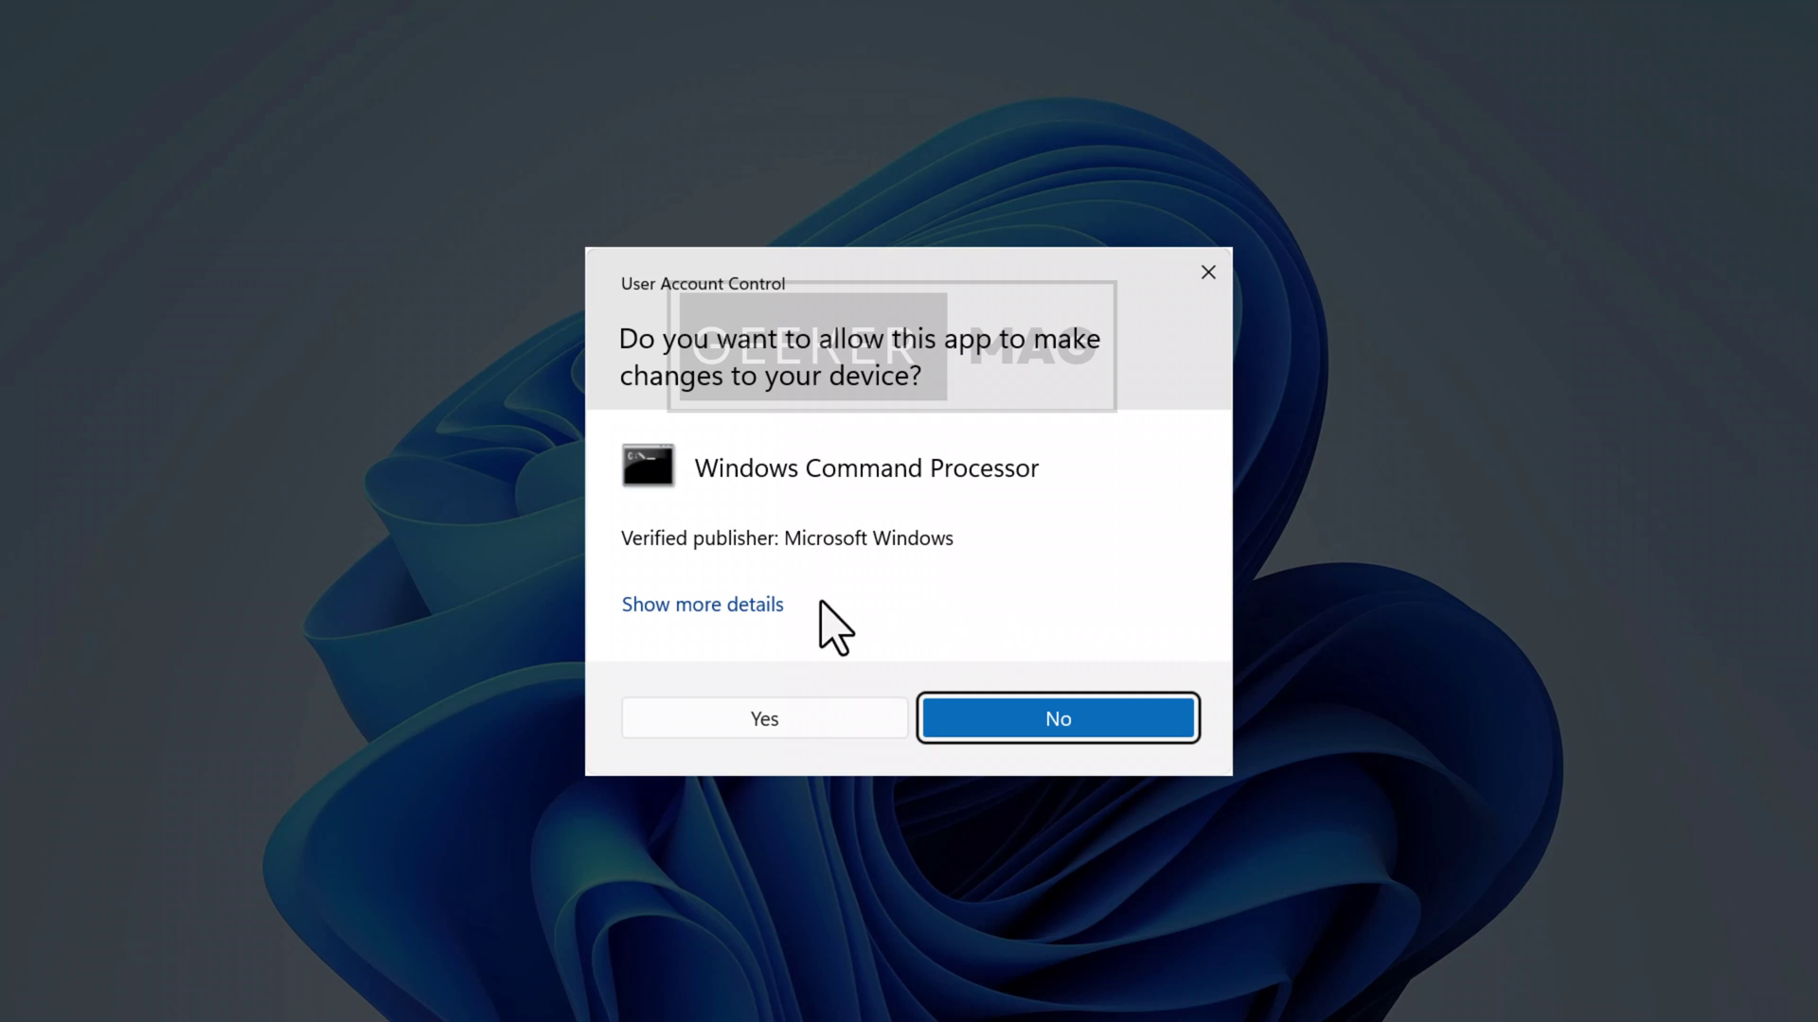
- Approve the UAC prompt and move to the drive root with cd \
{"action": "left_click", "coordinate": [809, 729]}
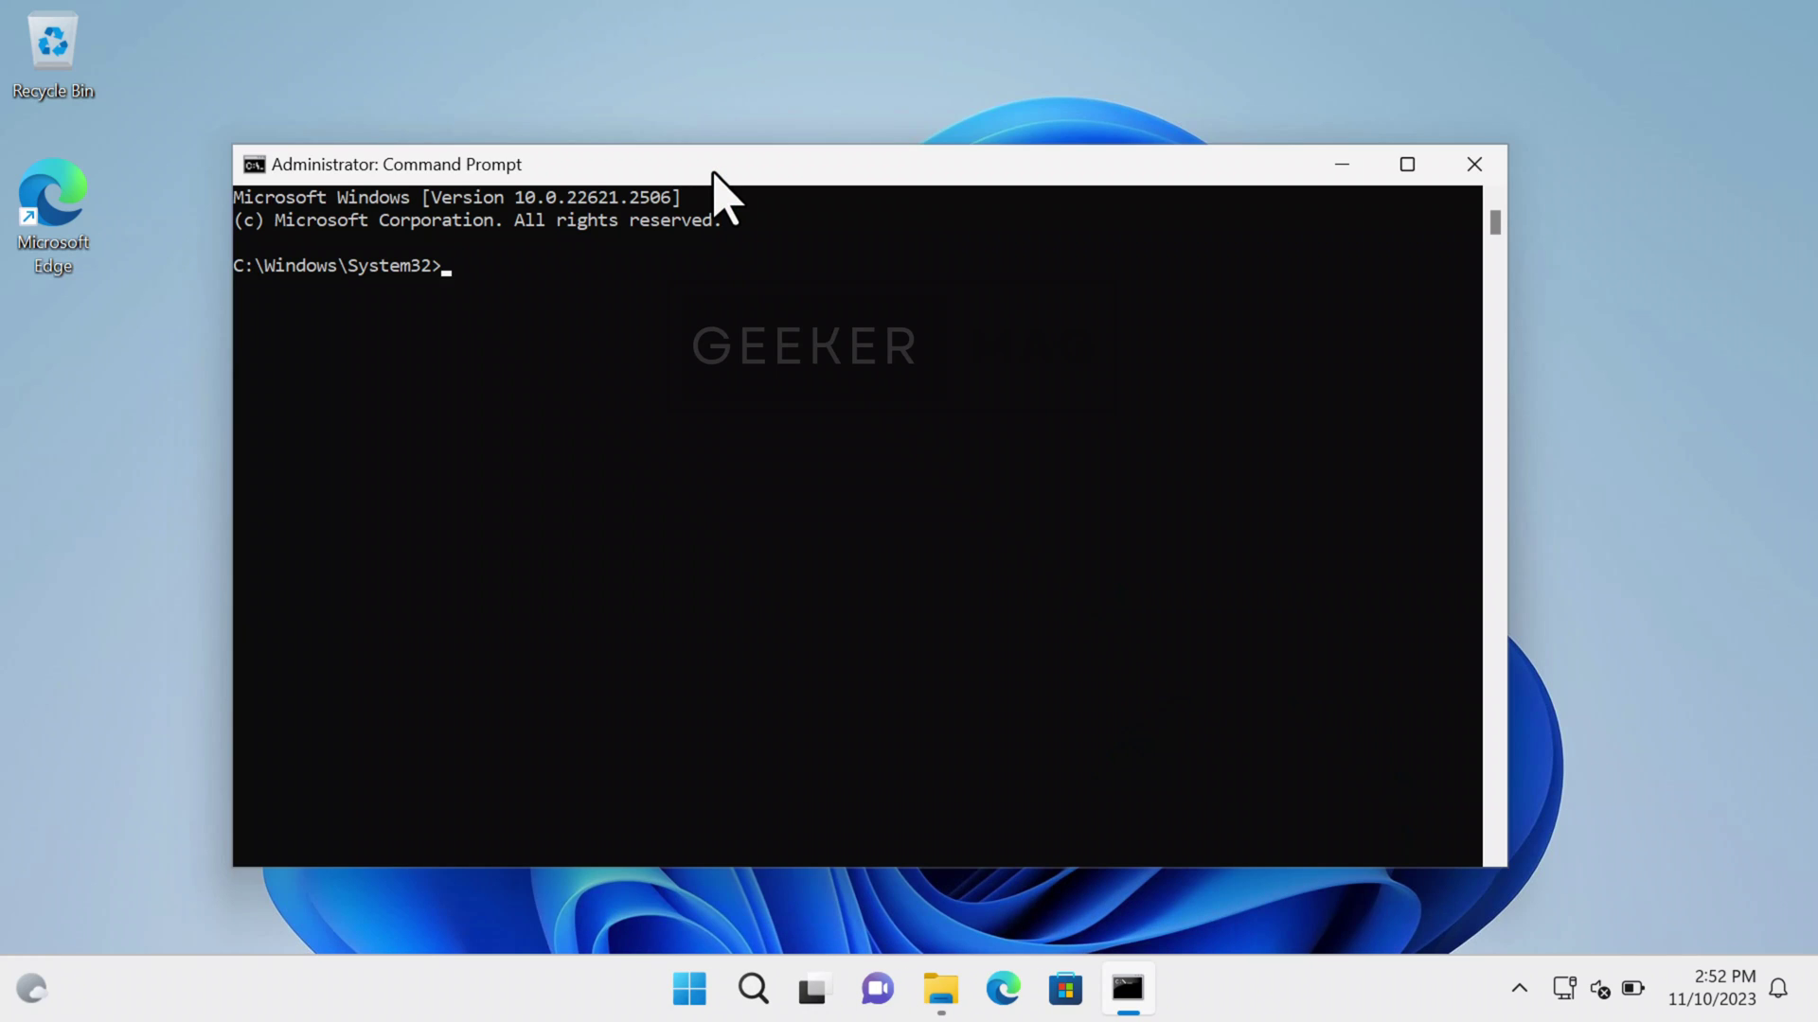
{"action": "type", "text": "cd \\"}
{"action": "key", "text": "Return"}
- Change into windows11\sources and run setupprep.exe /product server
{"action": "type", "text": "cd windows11"}
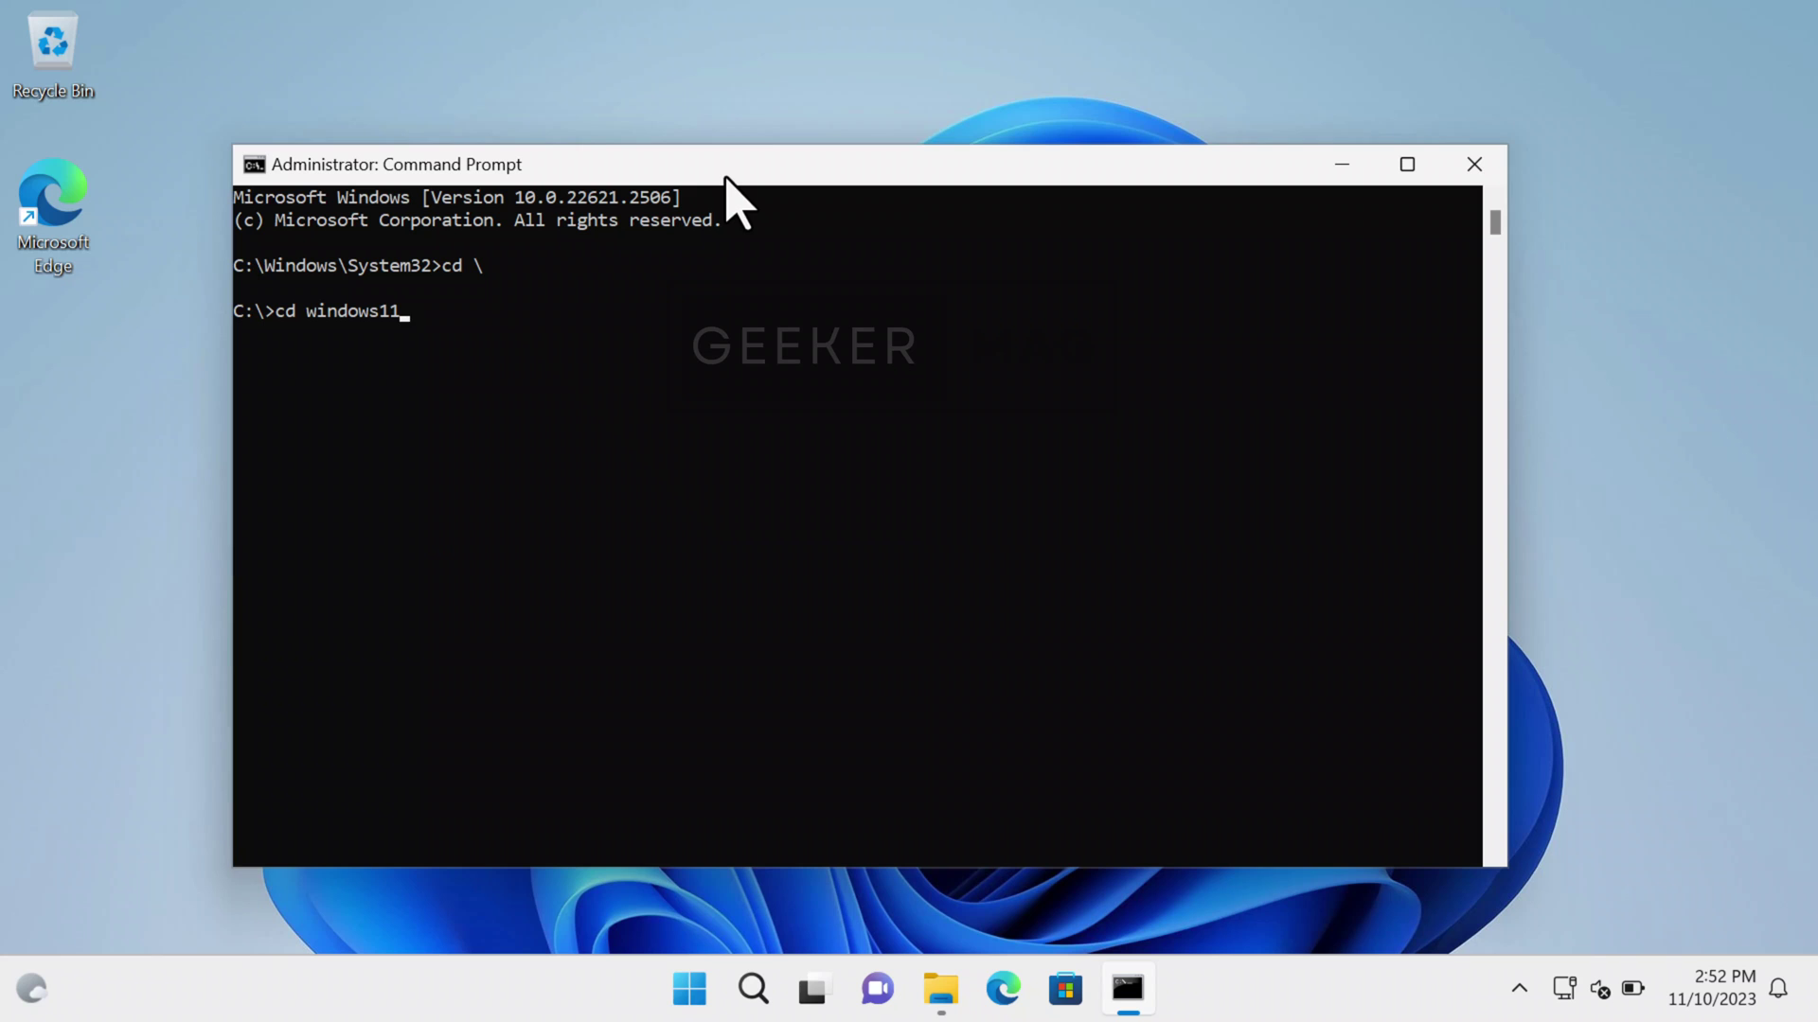
{"action": "type", "text": "\\sources"}
{"action": "key", "text": "Return"}
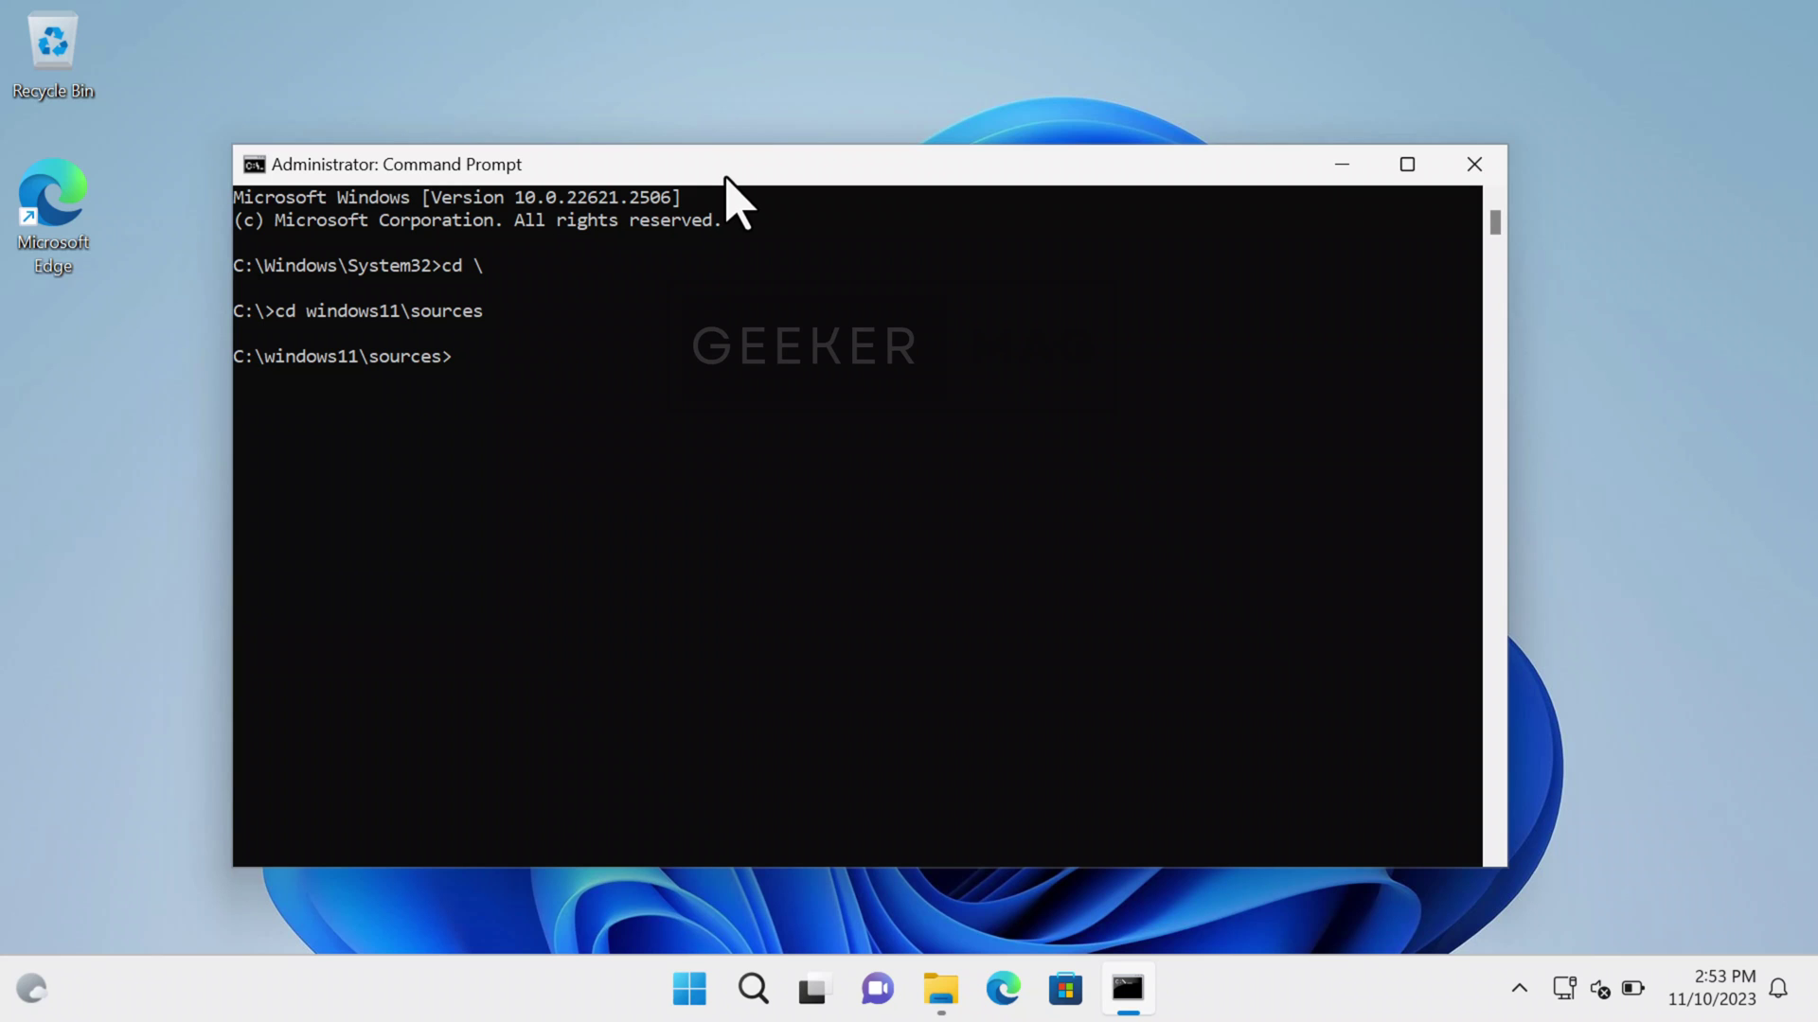
{"action": "type", "text": "setupprep.exe /product "}
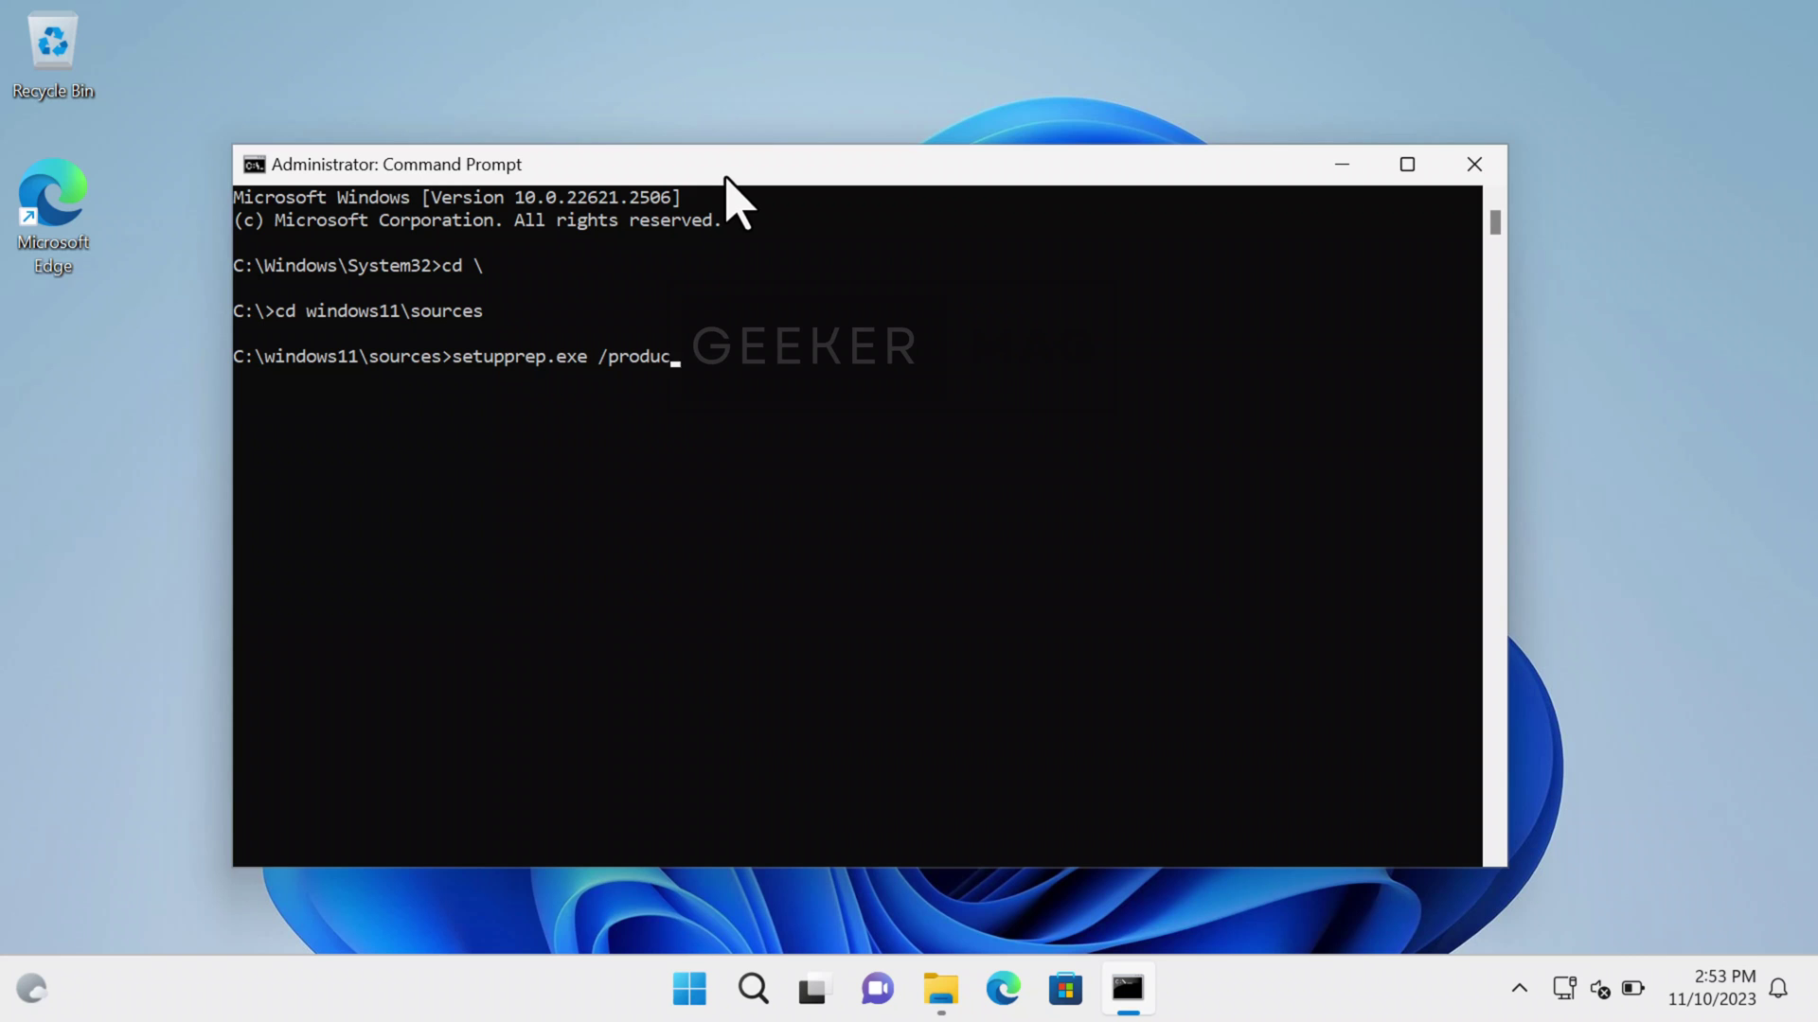
{"action": "type", "text": "server"}
{"action": "key", "text": "Return"}
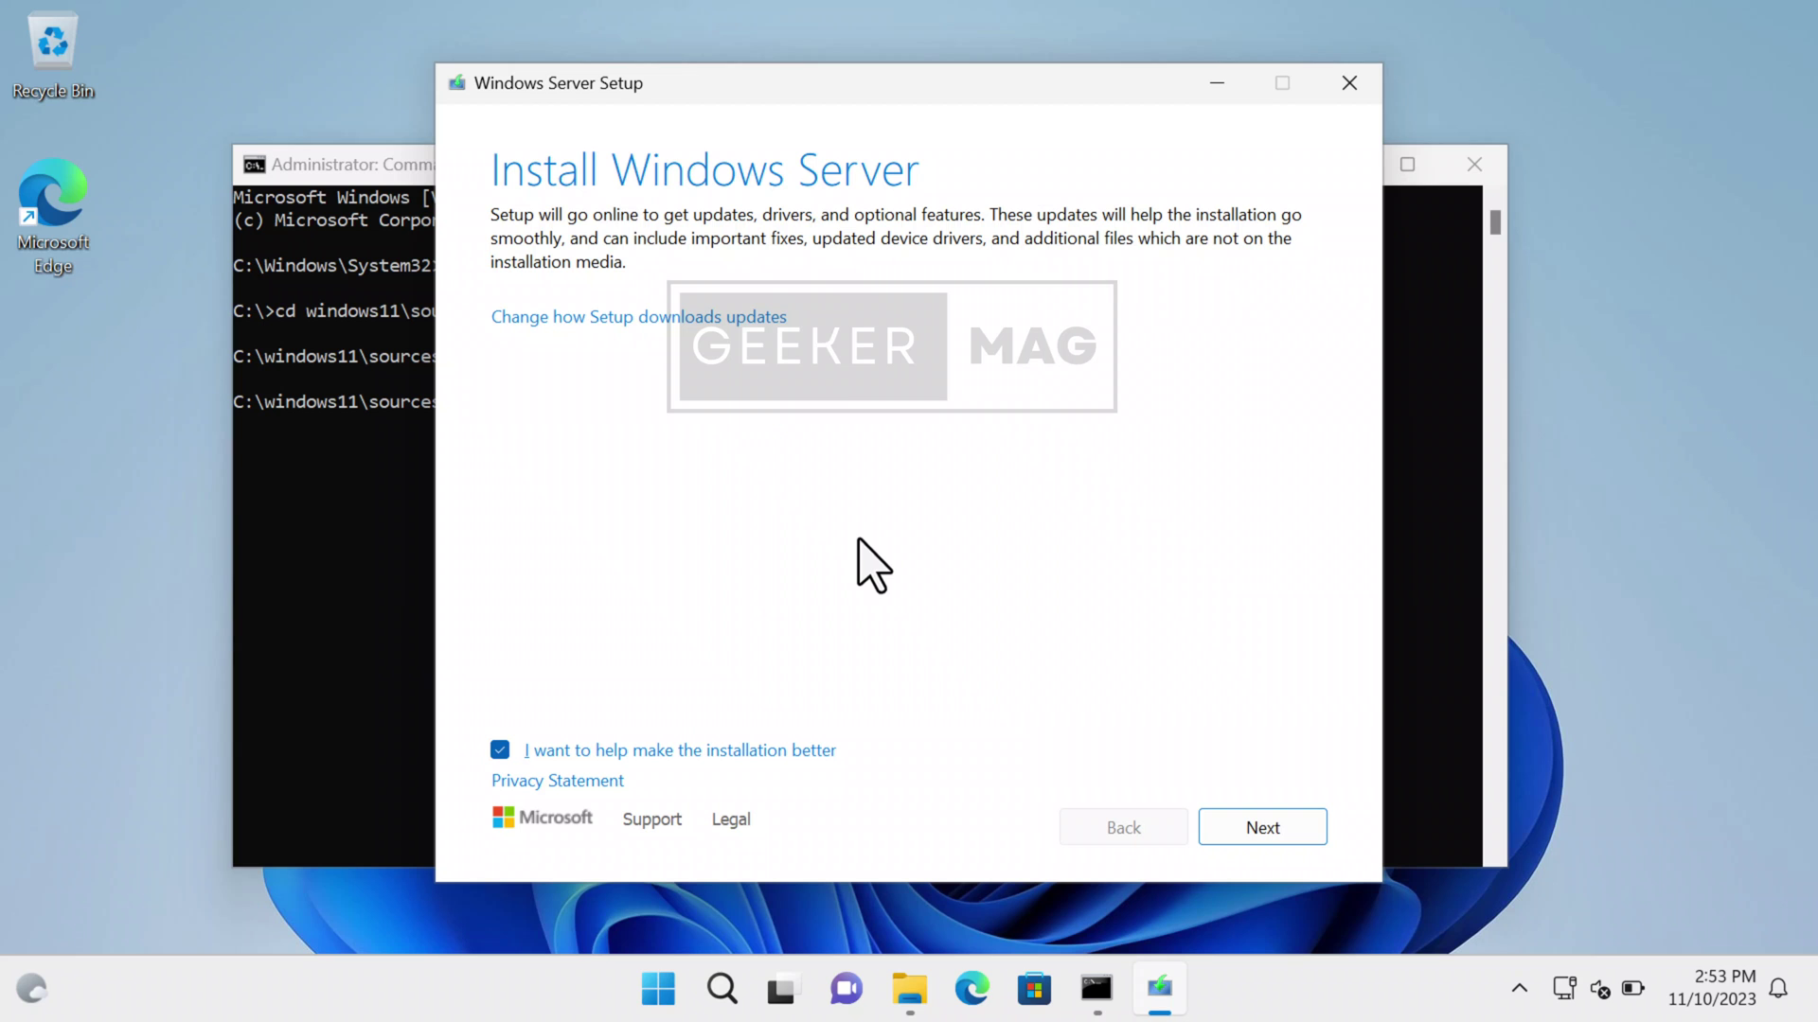
- Continue past the first Windows Server Setup page and choose Not right now for updates
{"action": "left_click", "coordinate": [744, 317]}
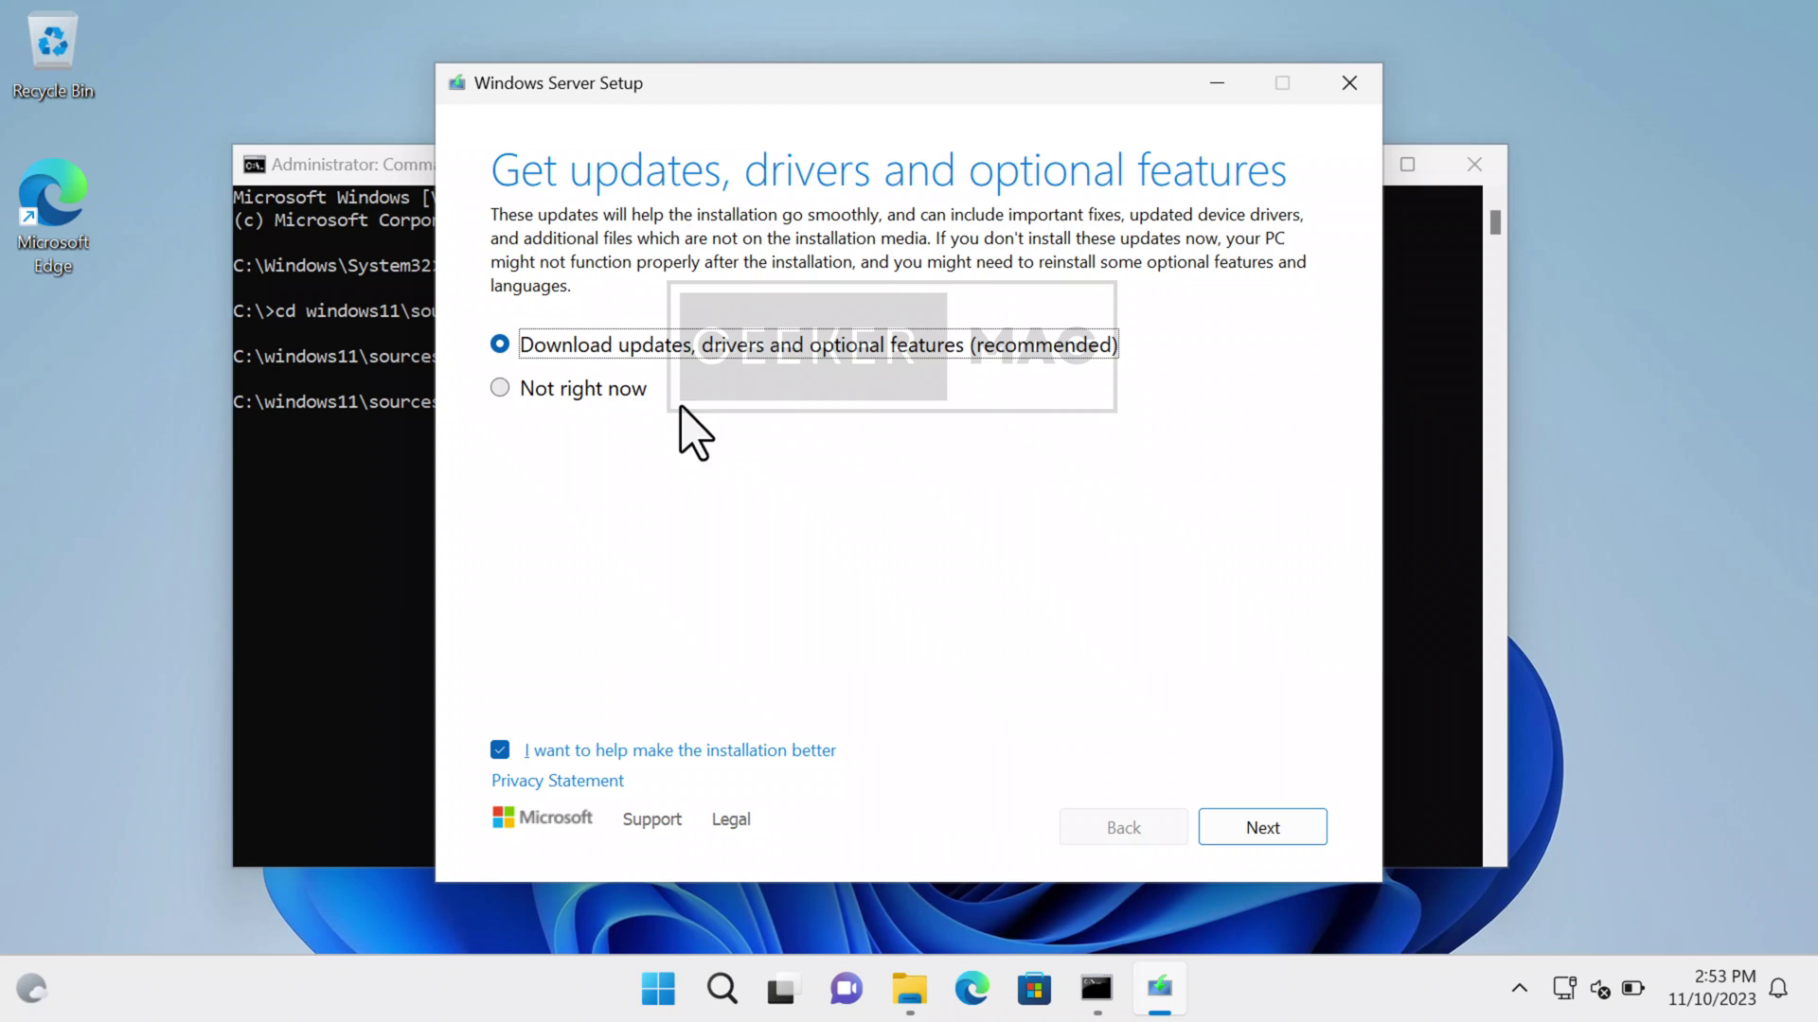
{"action": "left_click", "coordinate": [501, 390]}
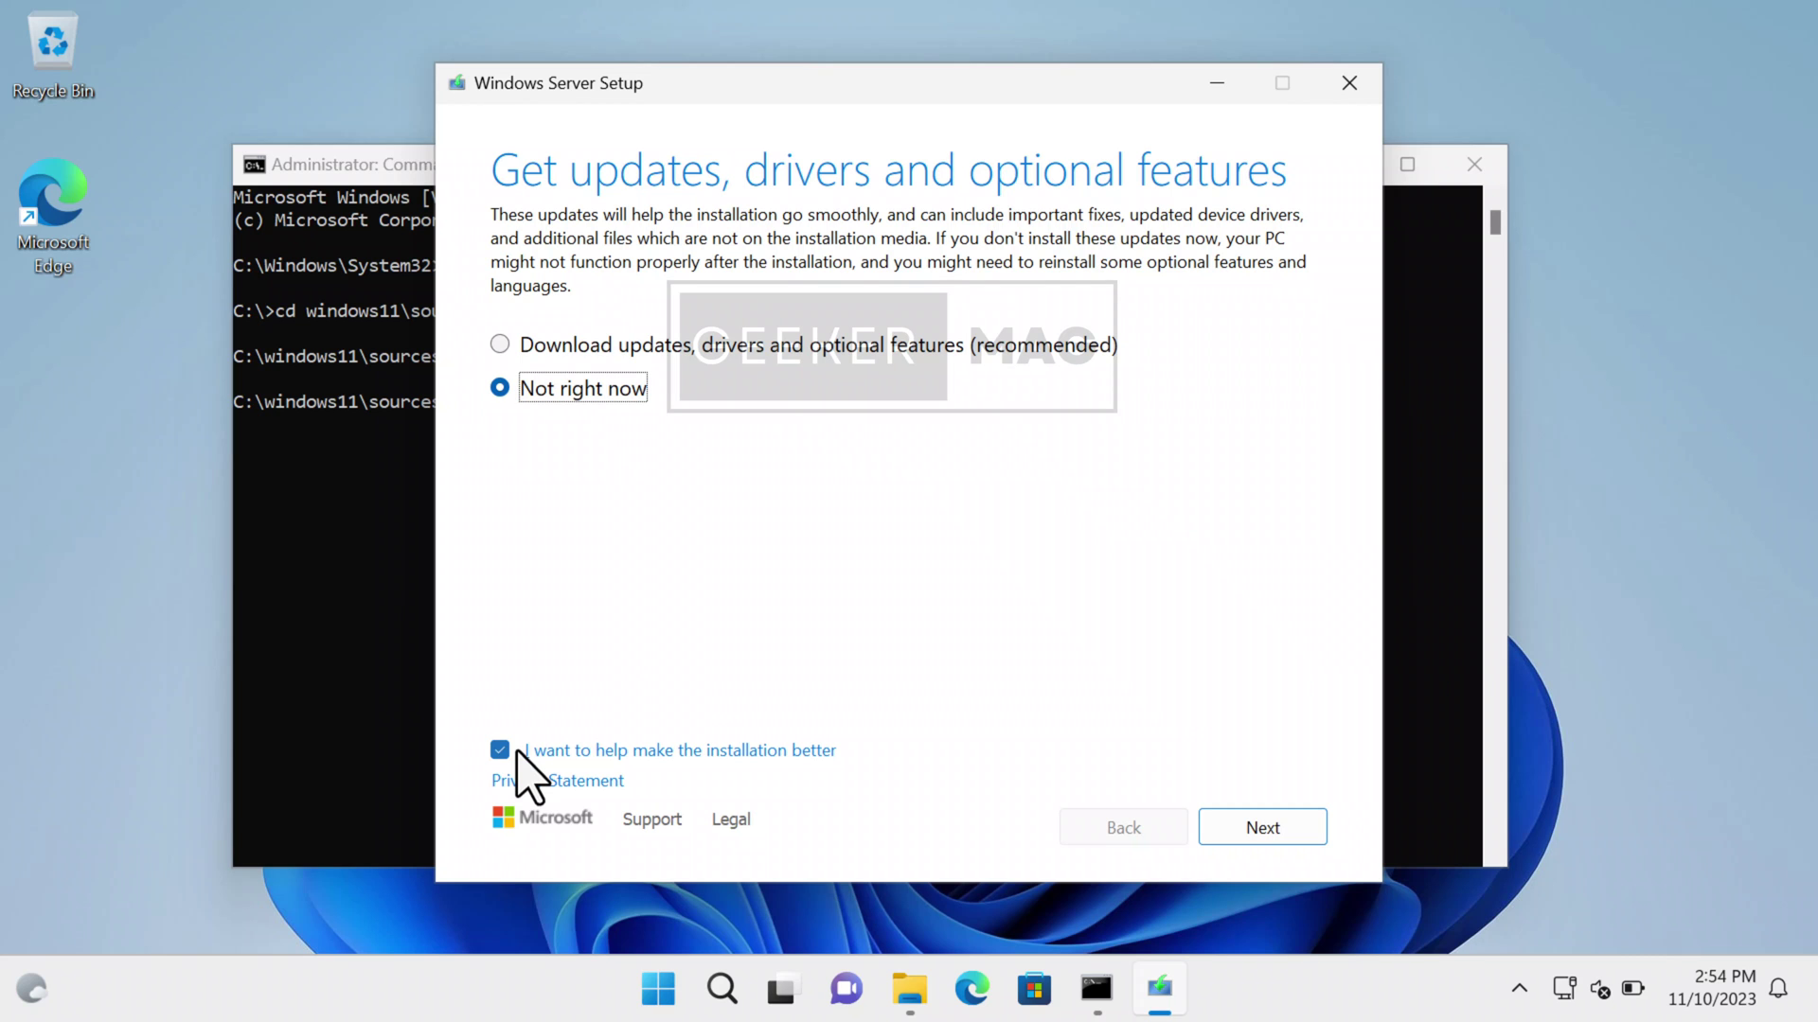
{"action": "left_click", "coordinate": [1303, 835]}
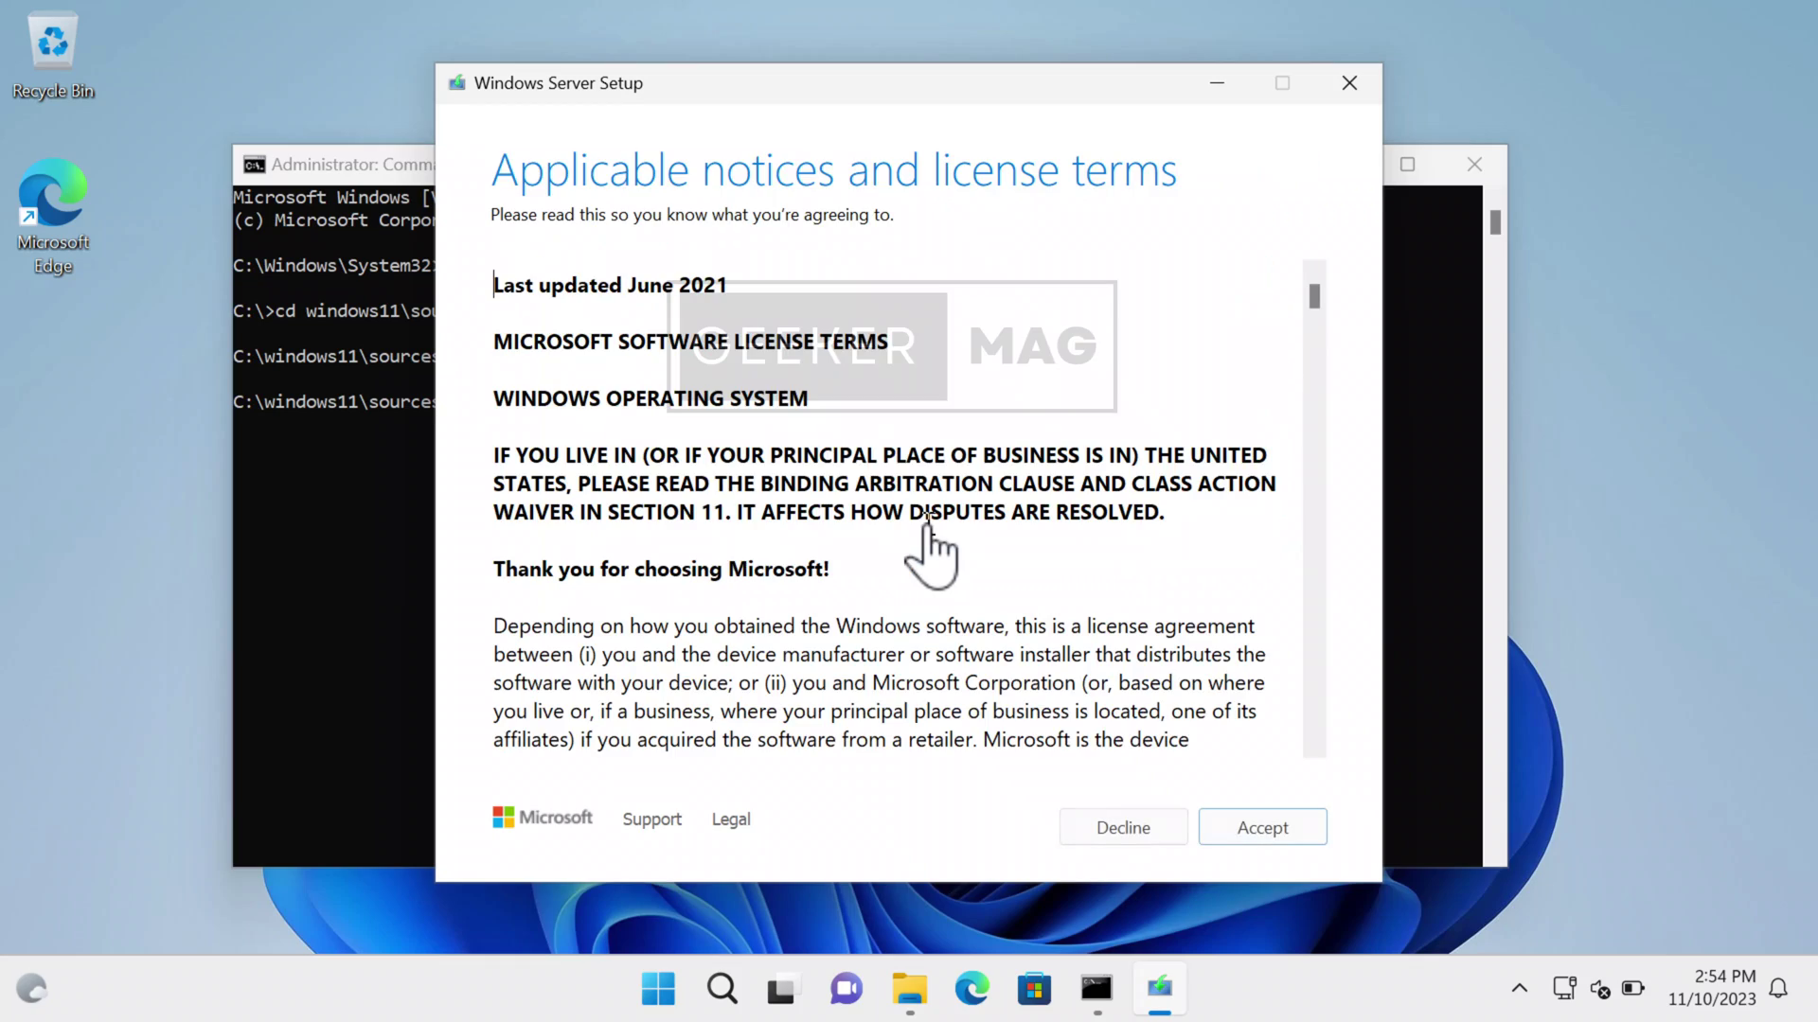
- Accept the license terms and choose Keep files, settings, and apps for the upgrade
{"action": "scroll", "coordinate": [1152, 511], "scroll_direction": "down", "scroll_amount": 2}
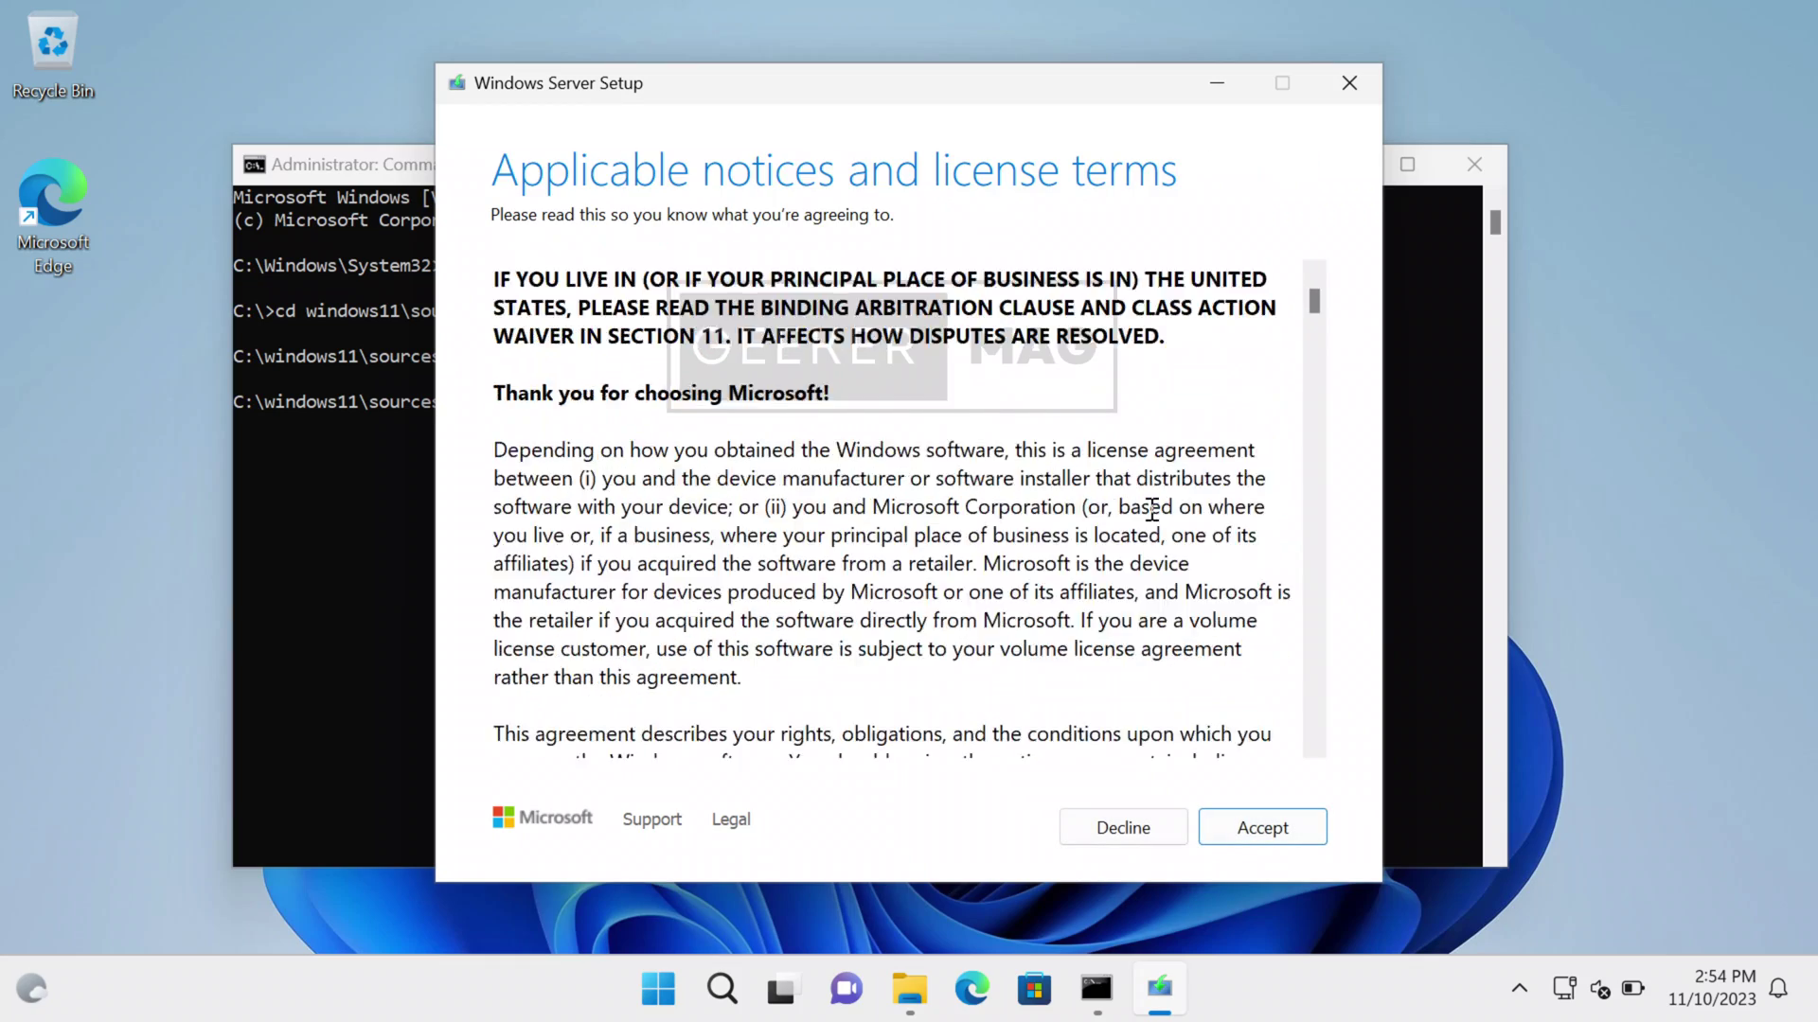
{"action": "scroll", "coordinate": [1151, 511], "scroll_direction": "down", "scroll_amount": 15}
{"action": "left_click", "coordinate": [1261, 827]}
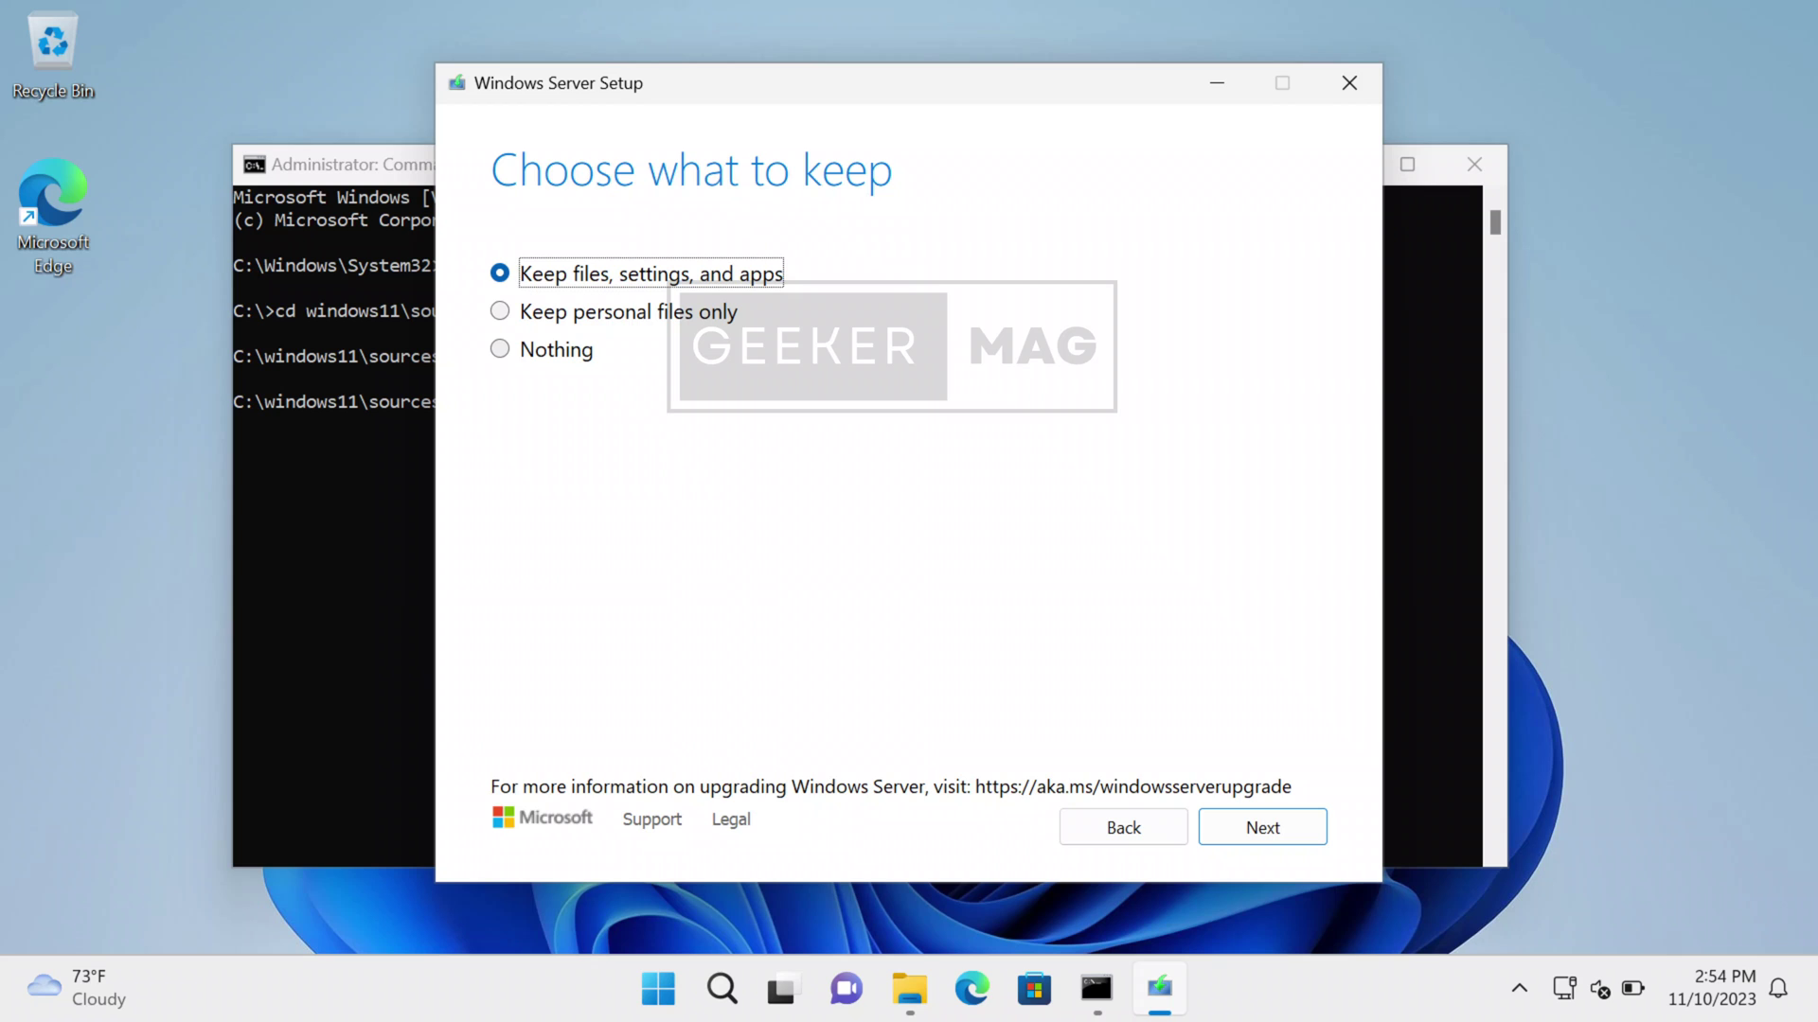
{"action": "left_click", "coordinate": [628, 311]}
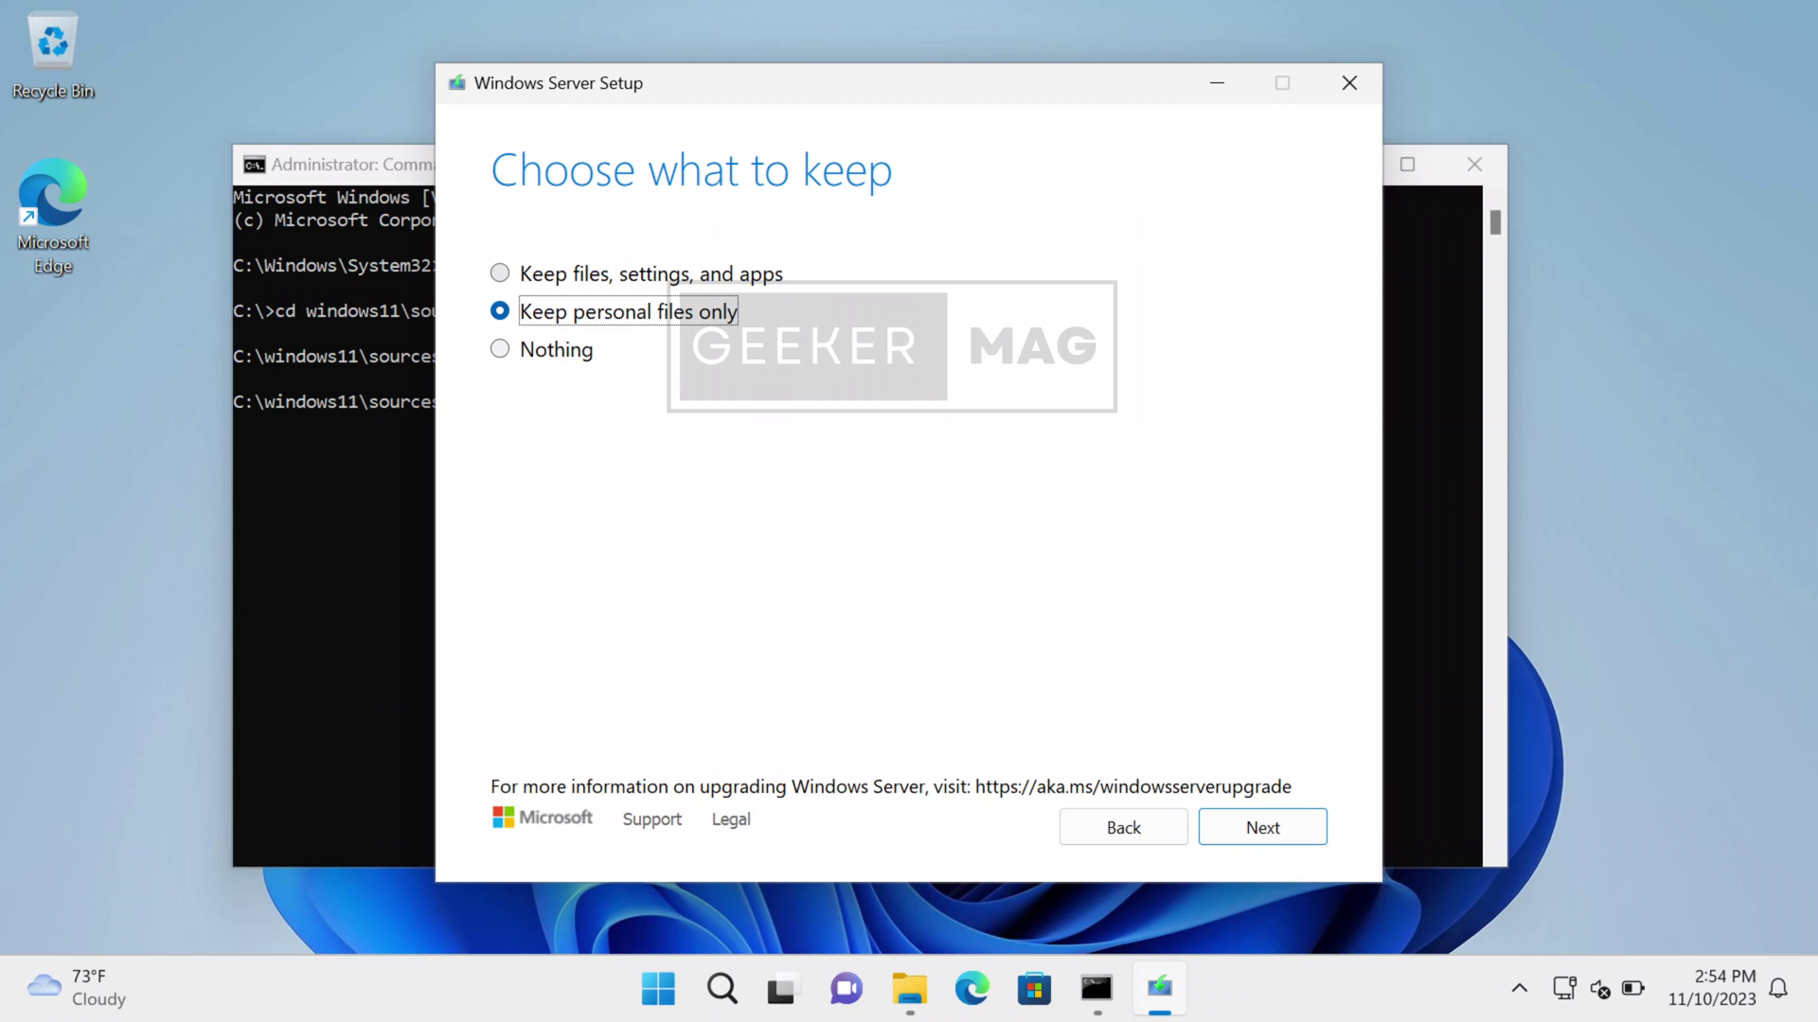
{"action": "left_click", "coordinate": [500, 273]}
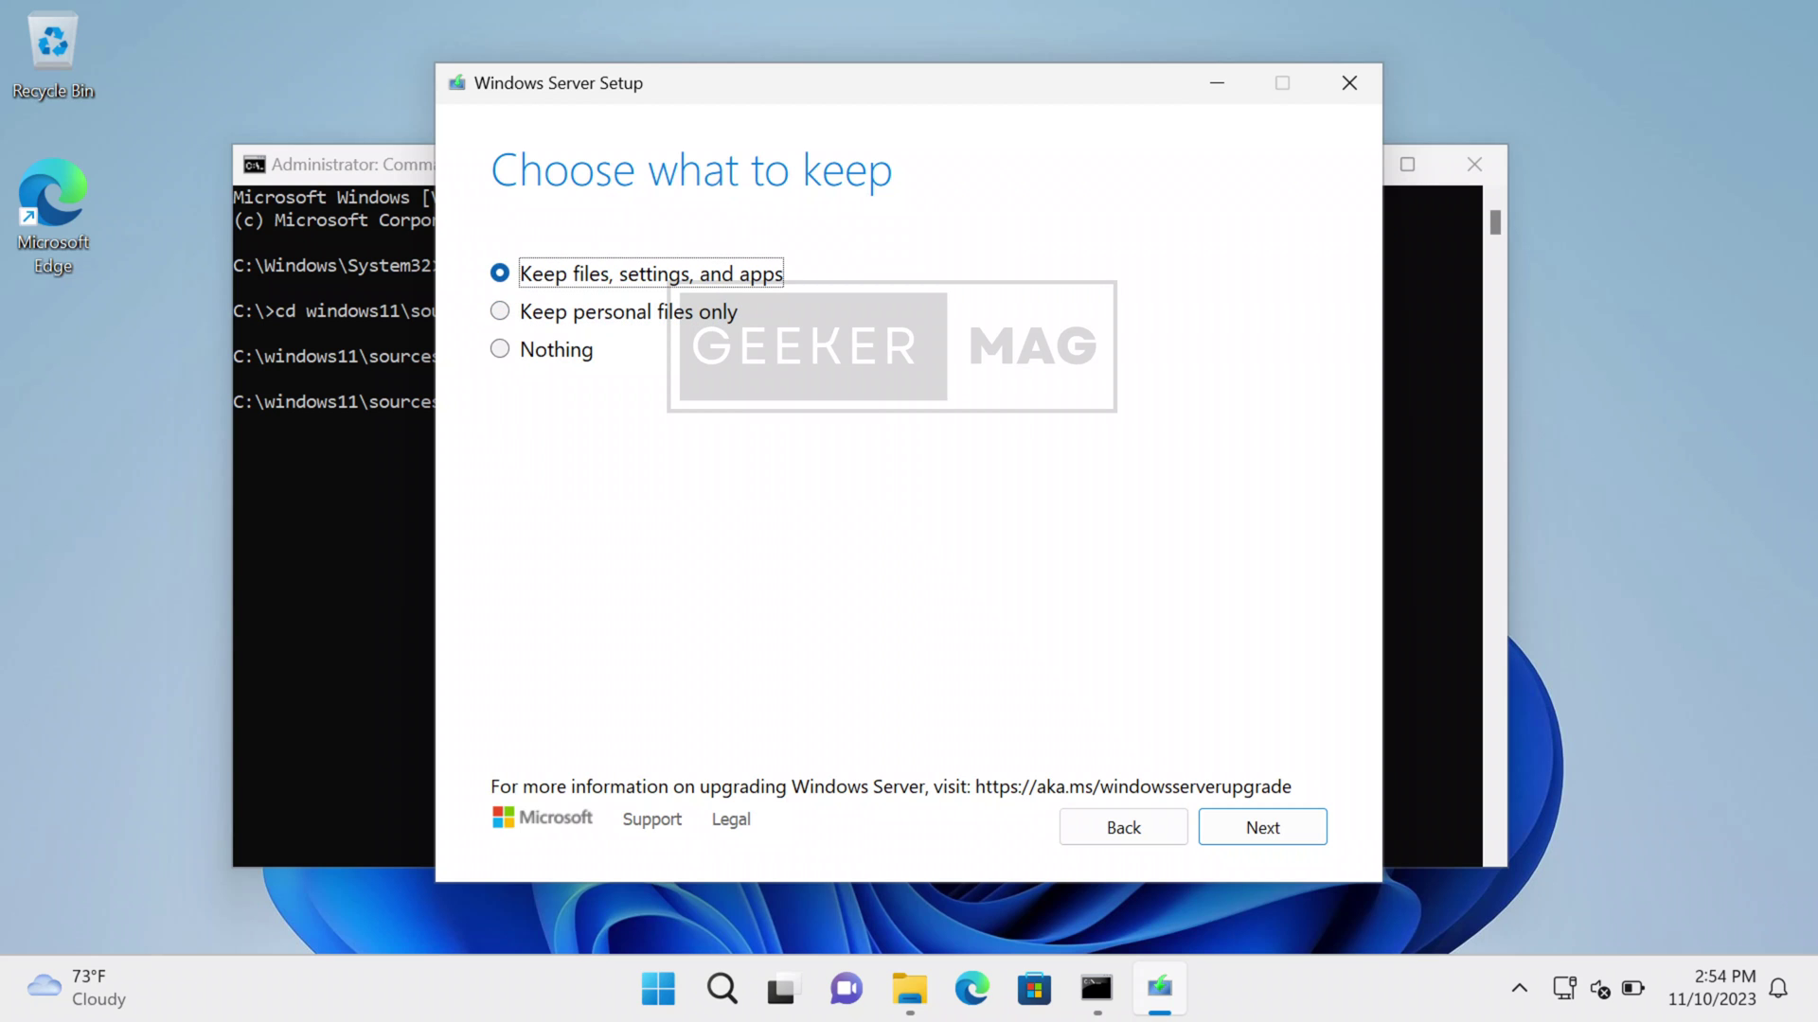
{"action": "key", "text": "Return"}
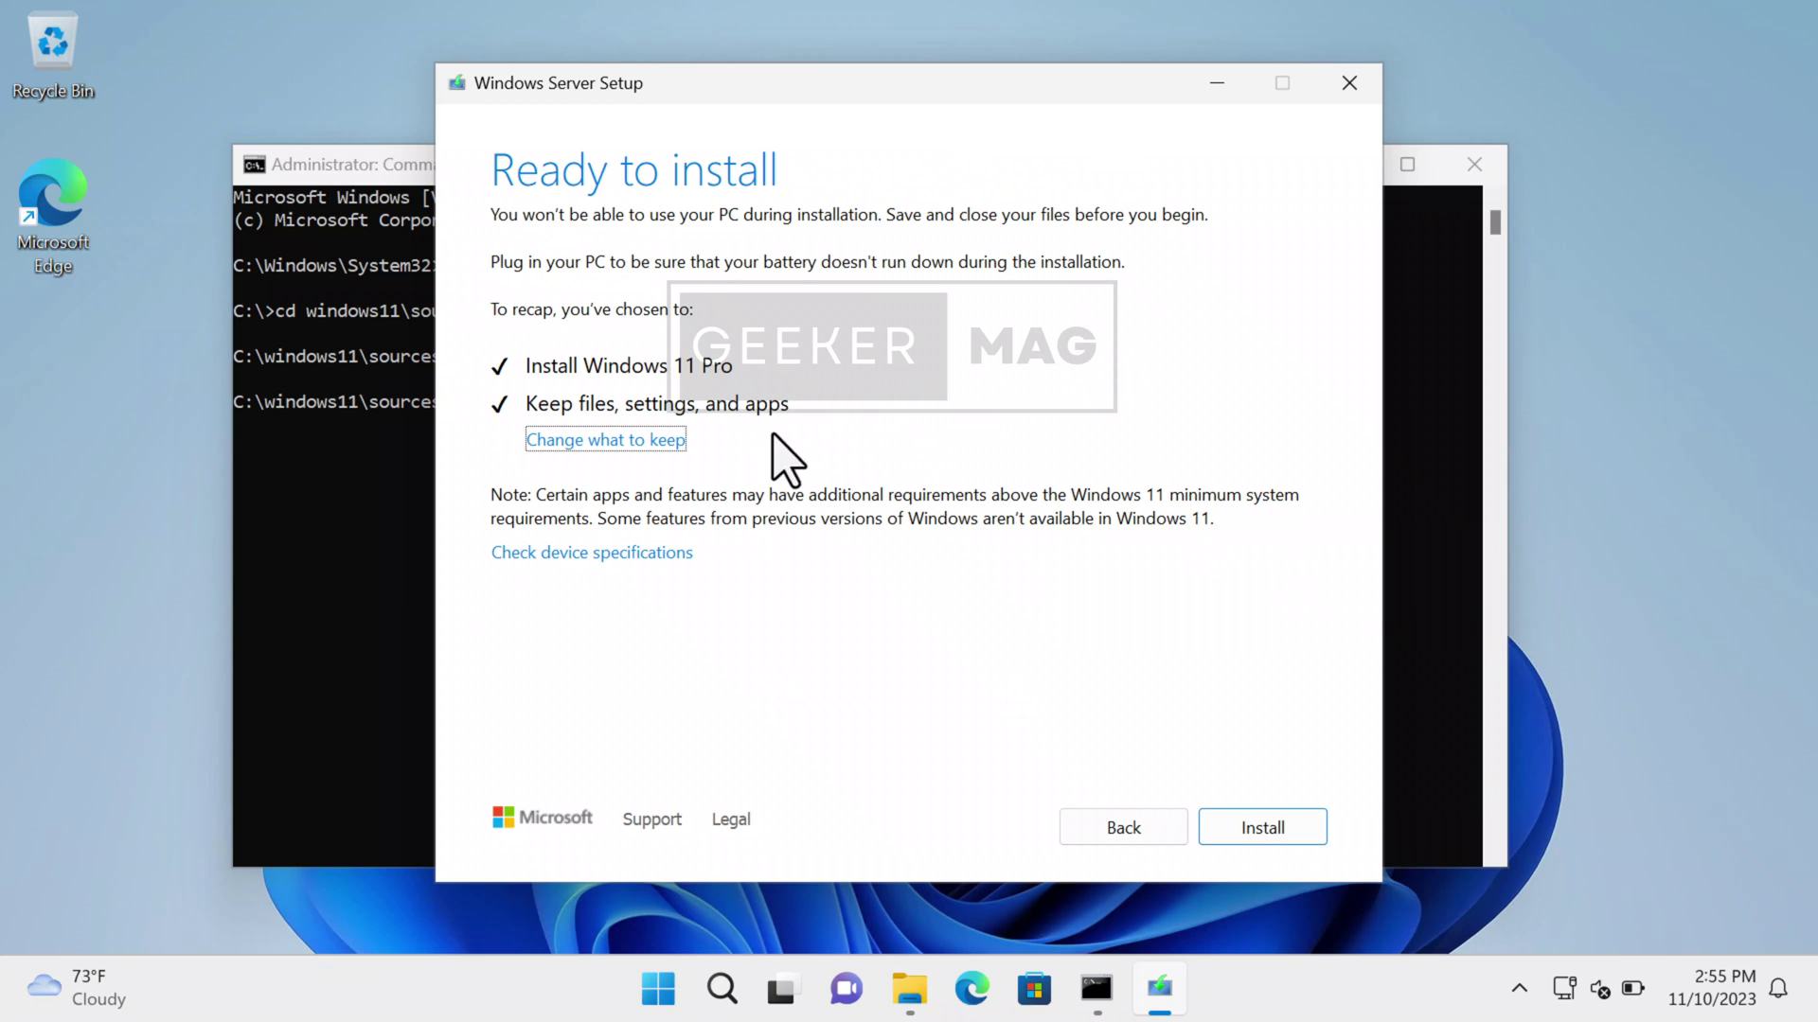
- Start the Windows 11 Pro installation from the Ready to install page
{"action": "left_click", "coordinate": [1233, 826]}
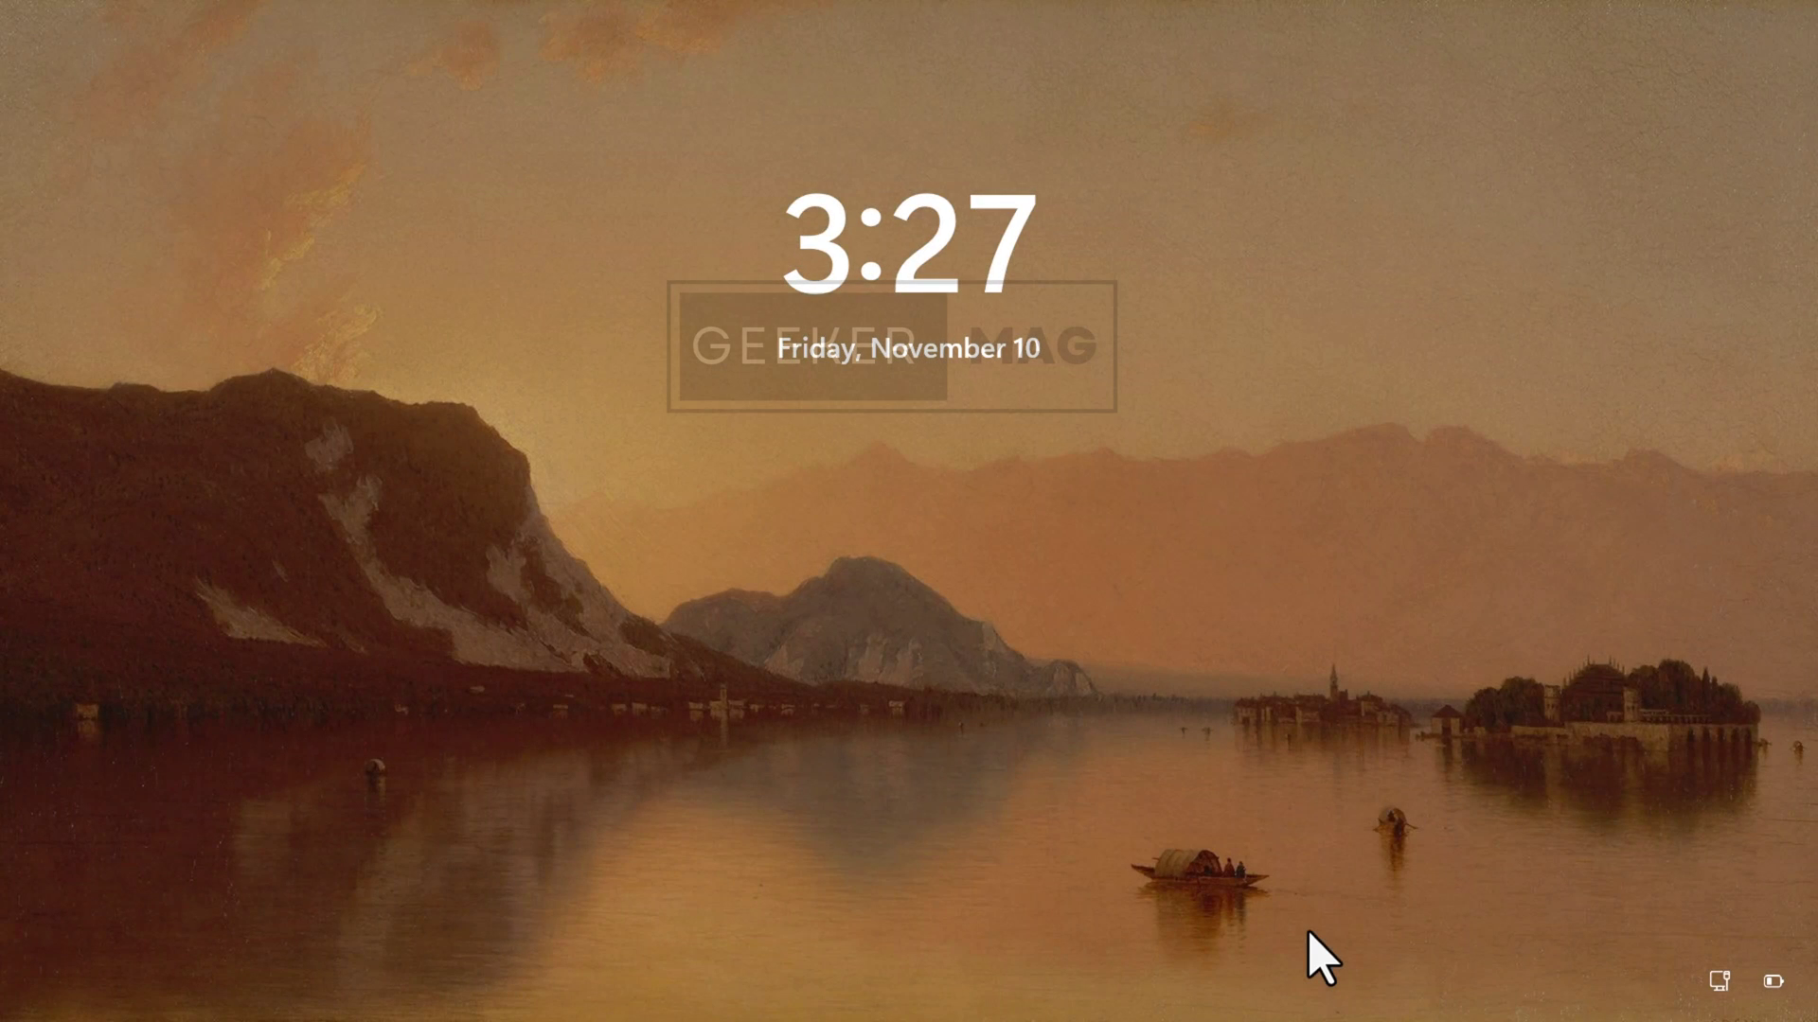
- Sign in from the lock screen by entering the account password
{"action": "left_click", "coordinate": [872, 893]}
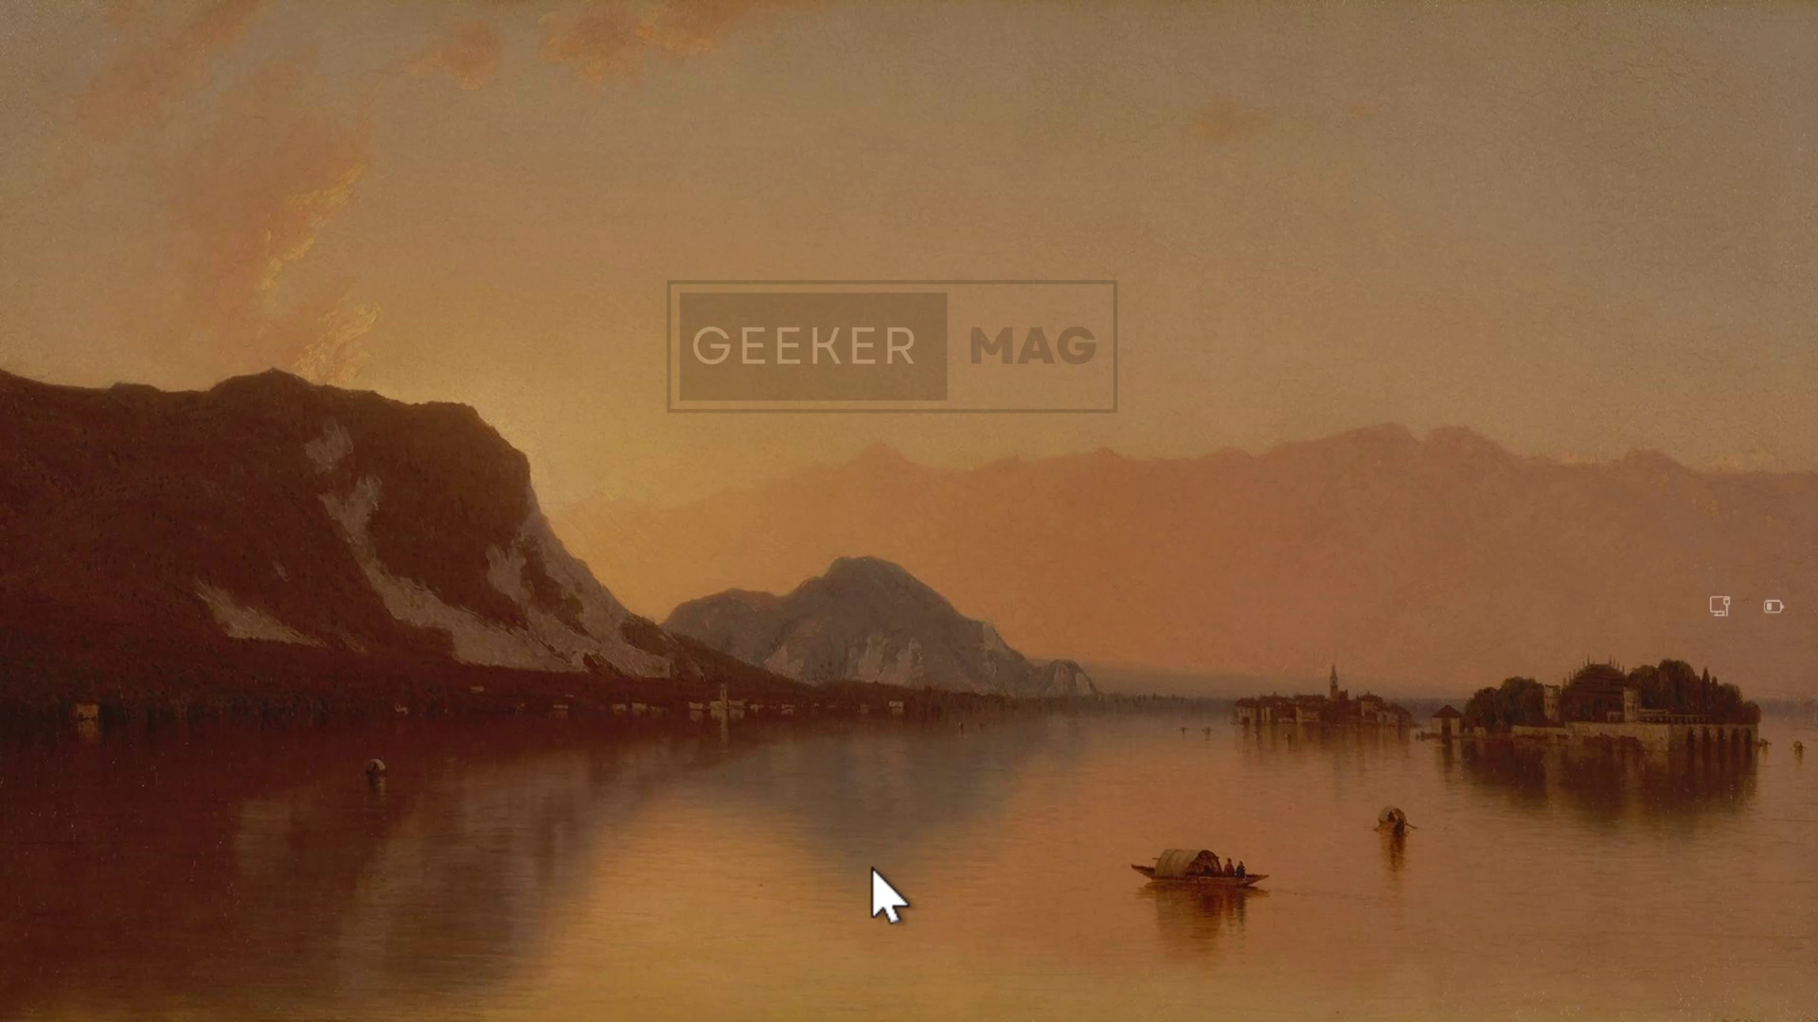
{"action": "type", "text": "pas"}
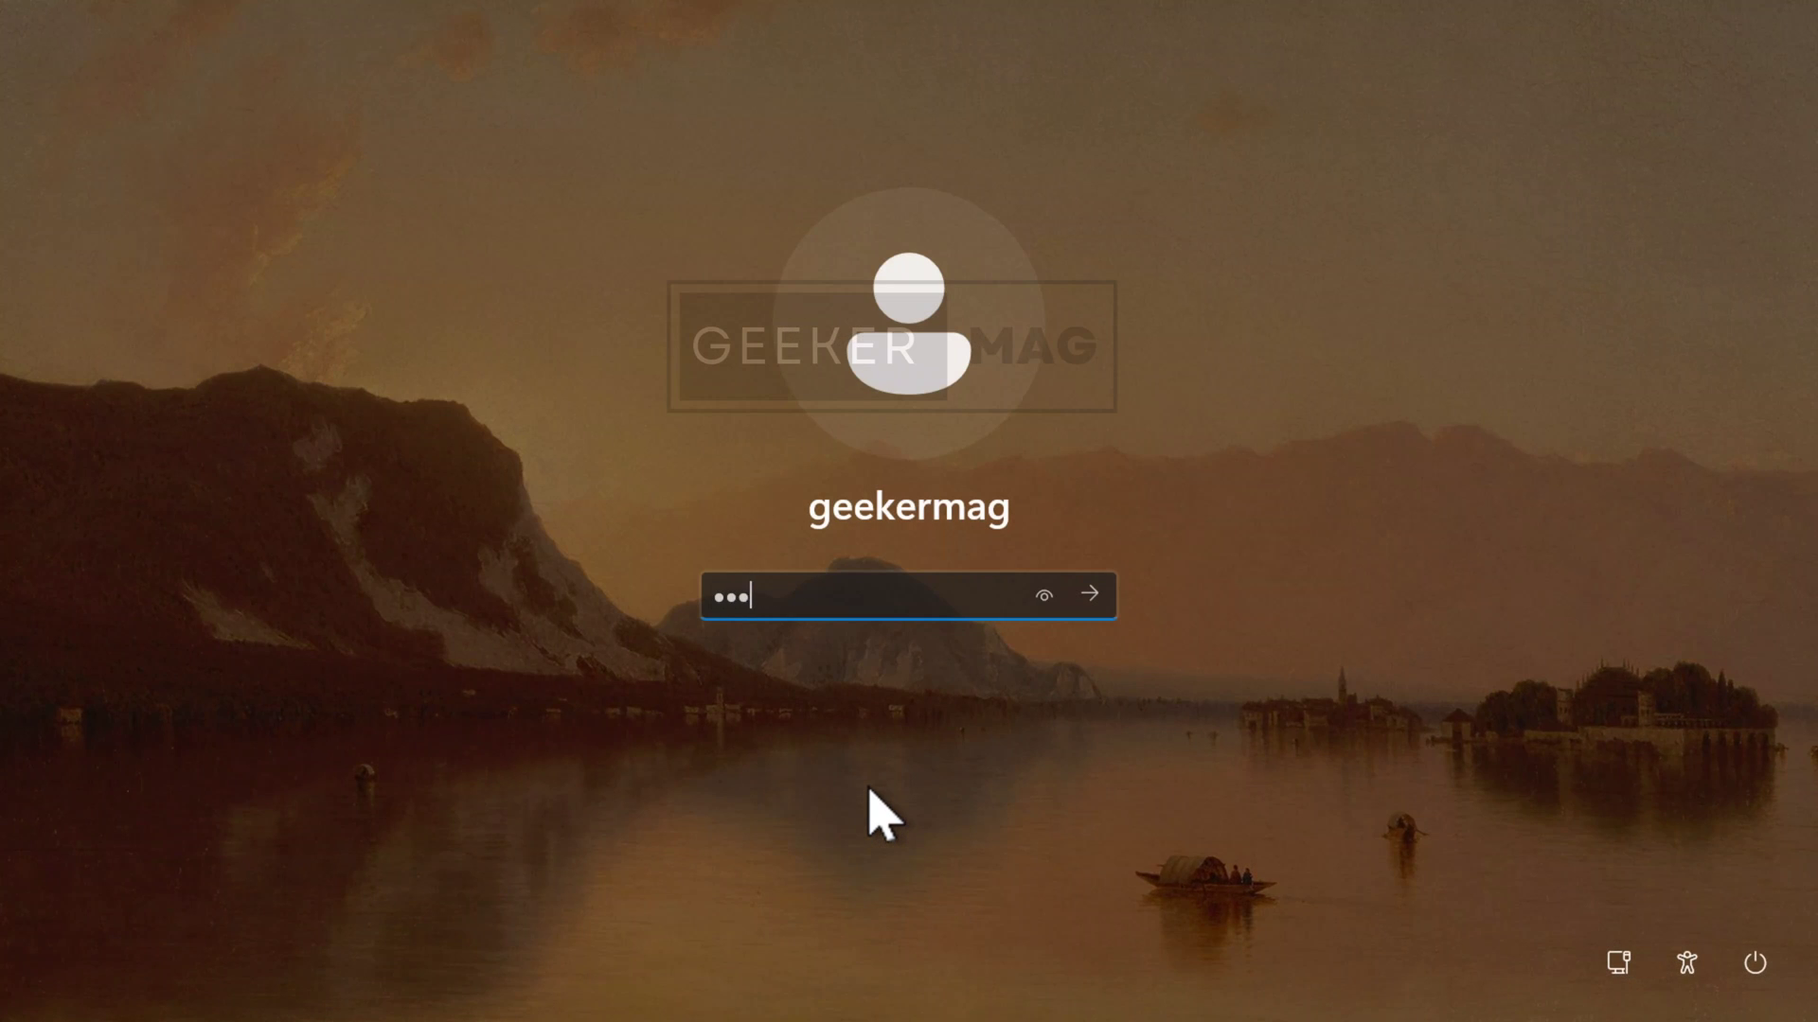
{"action": "type", "text": "sword12"}
{"action": "key", "text": "Return"}
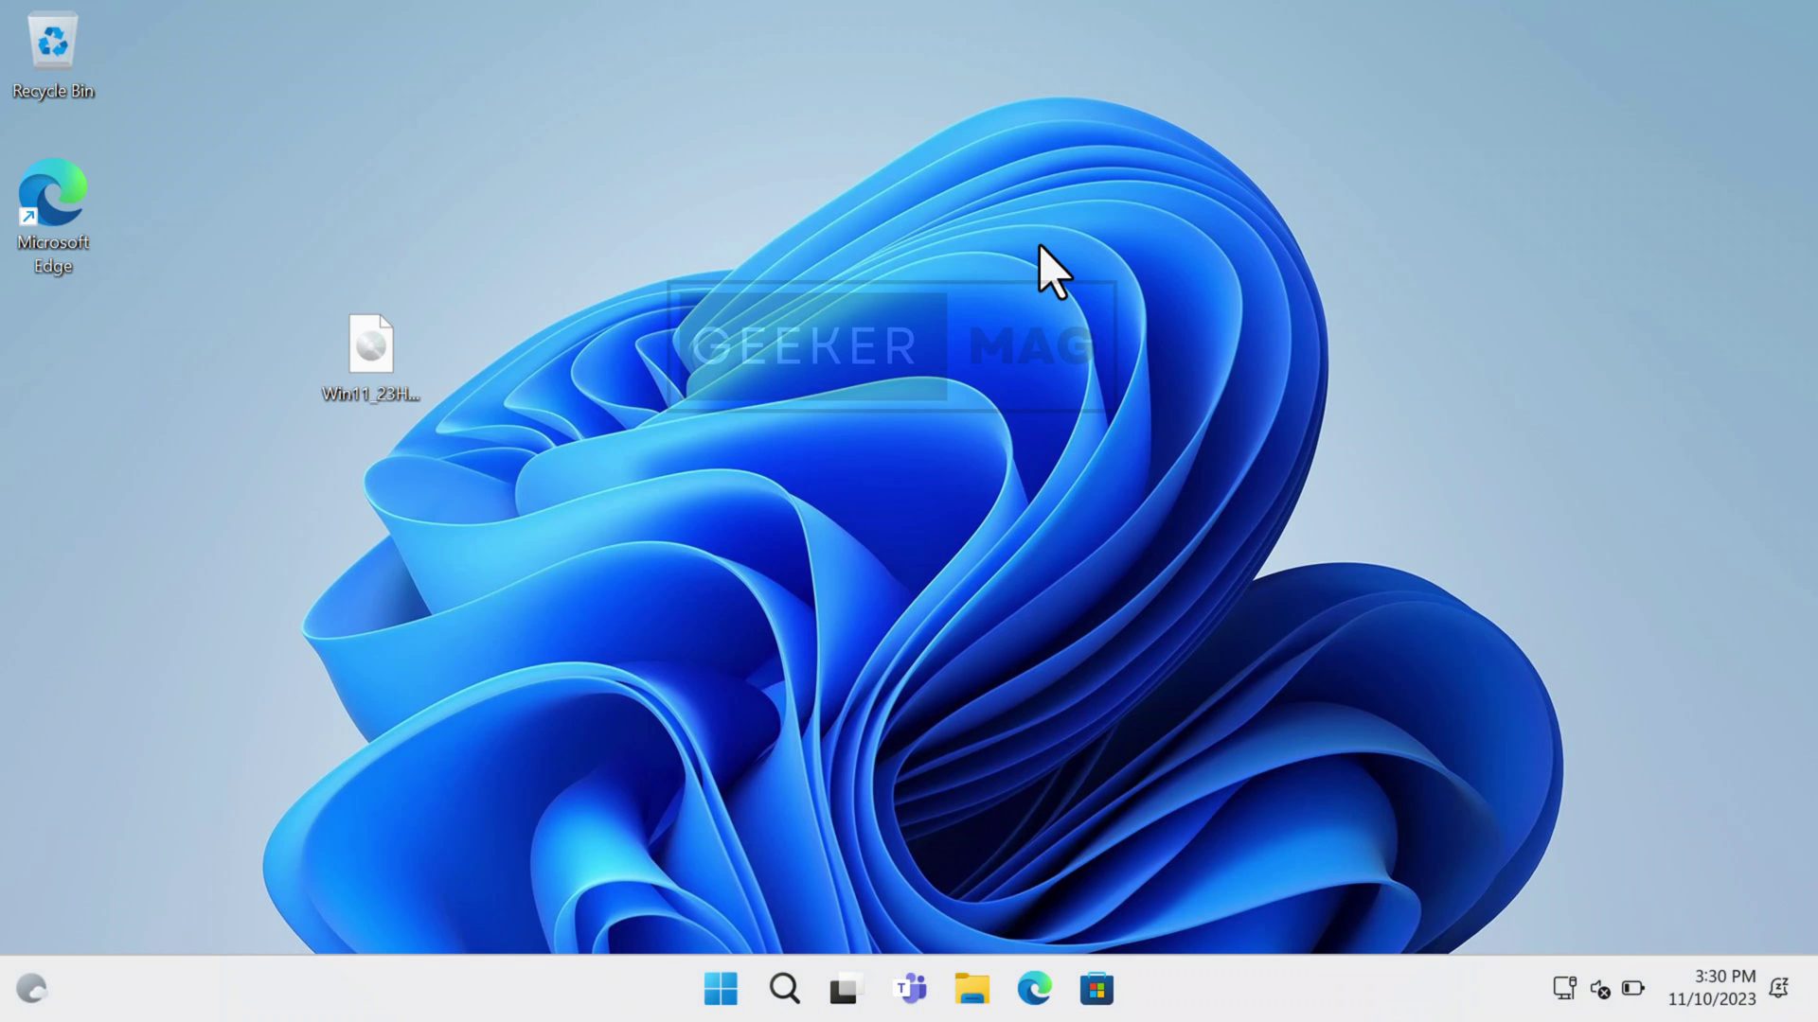
{"action": "left_click", "coordinate": [784, 992]}
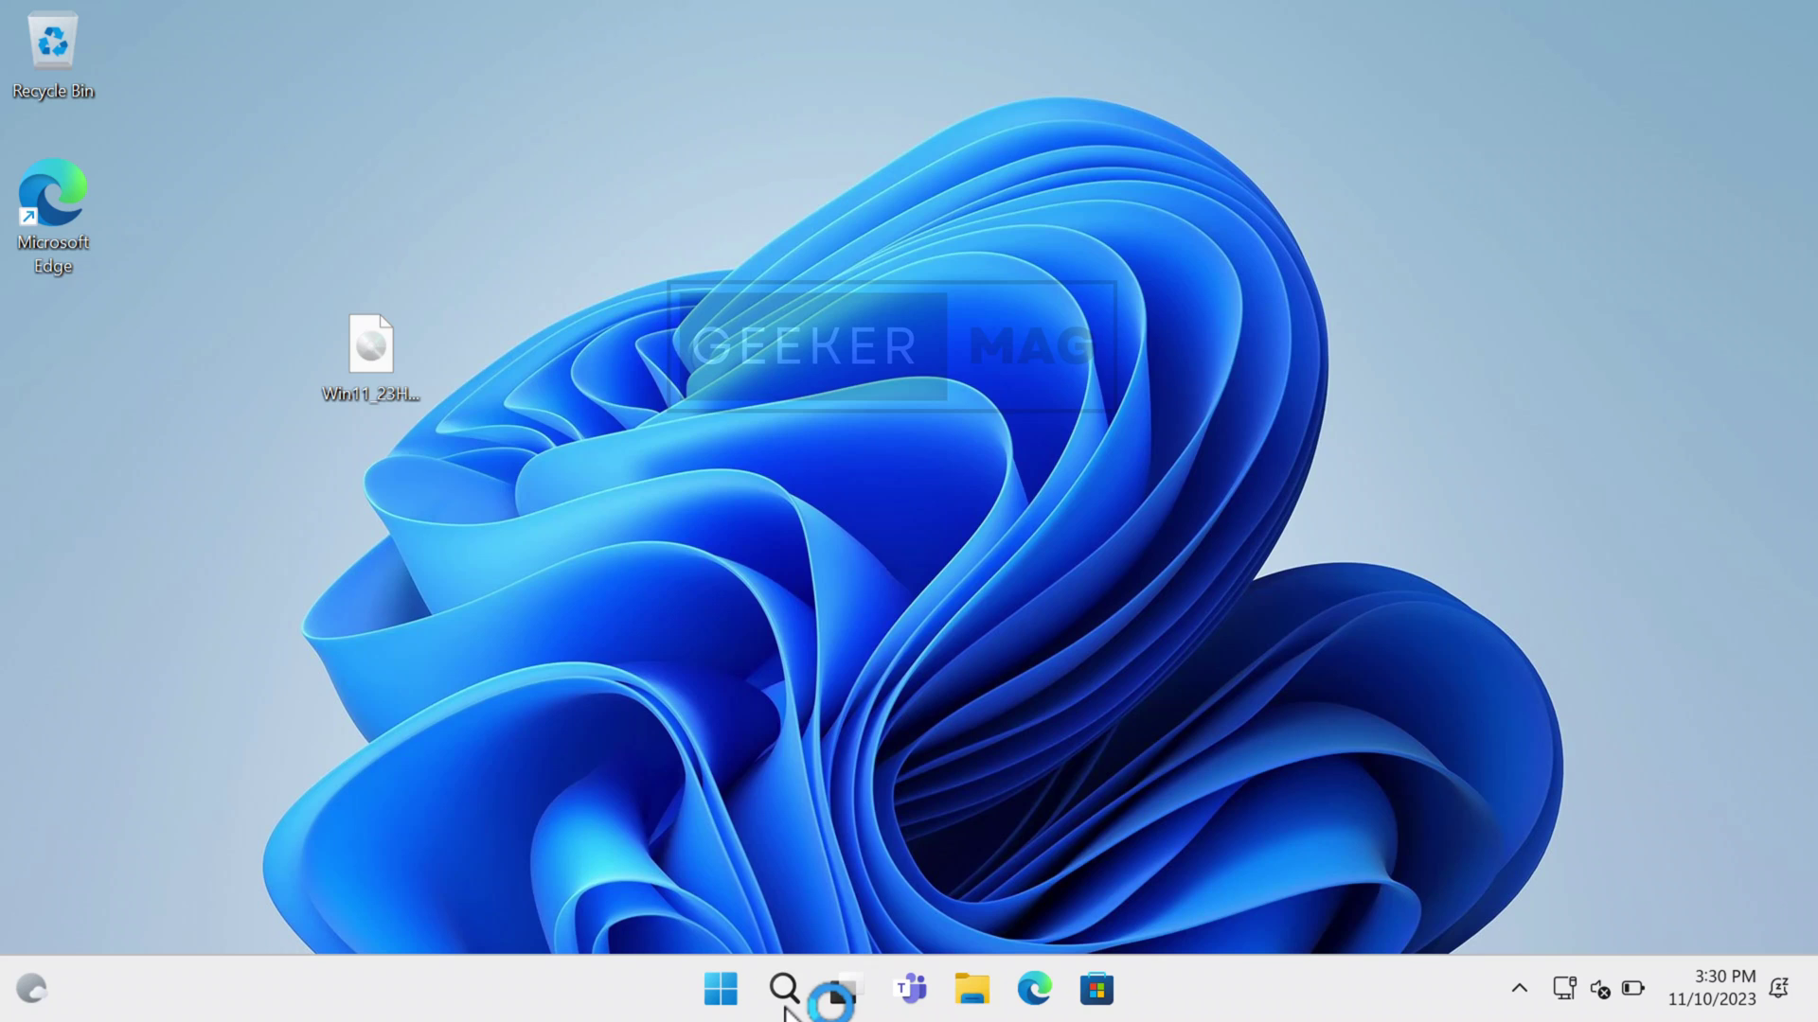
{"action": "type", "text": "about your pc"}
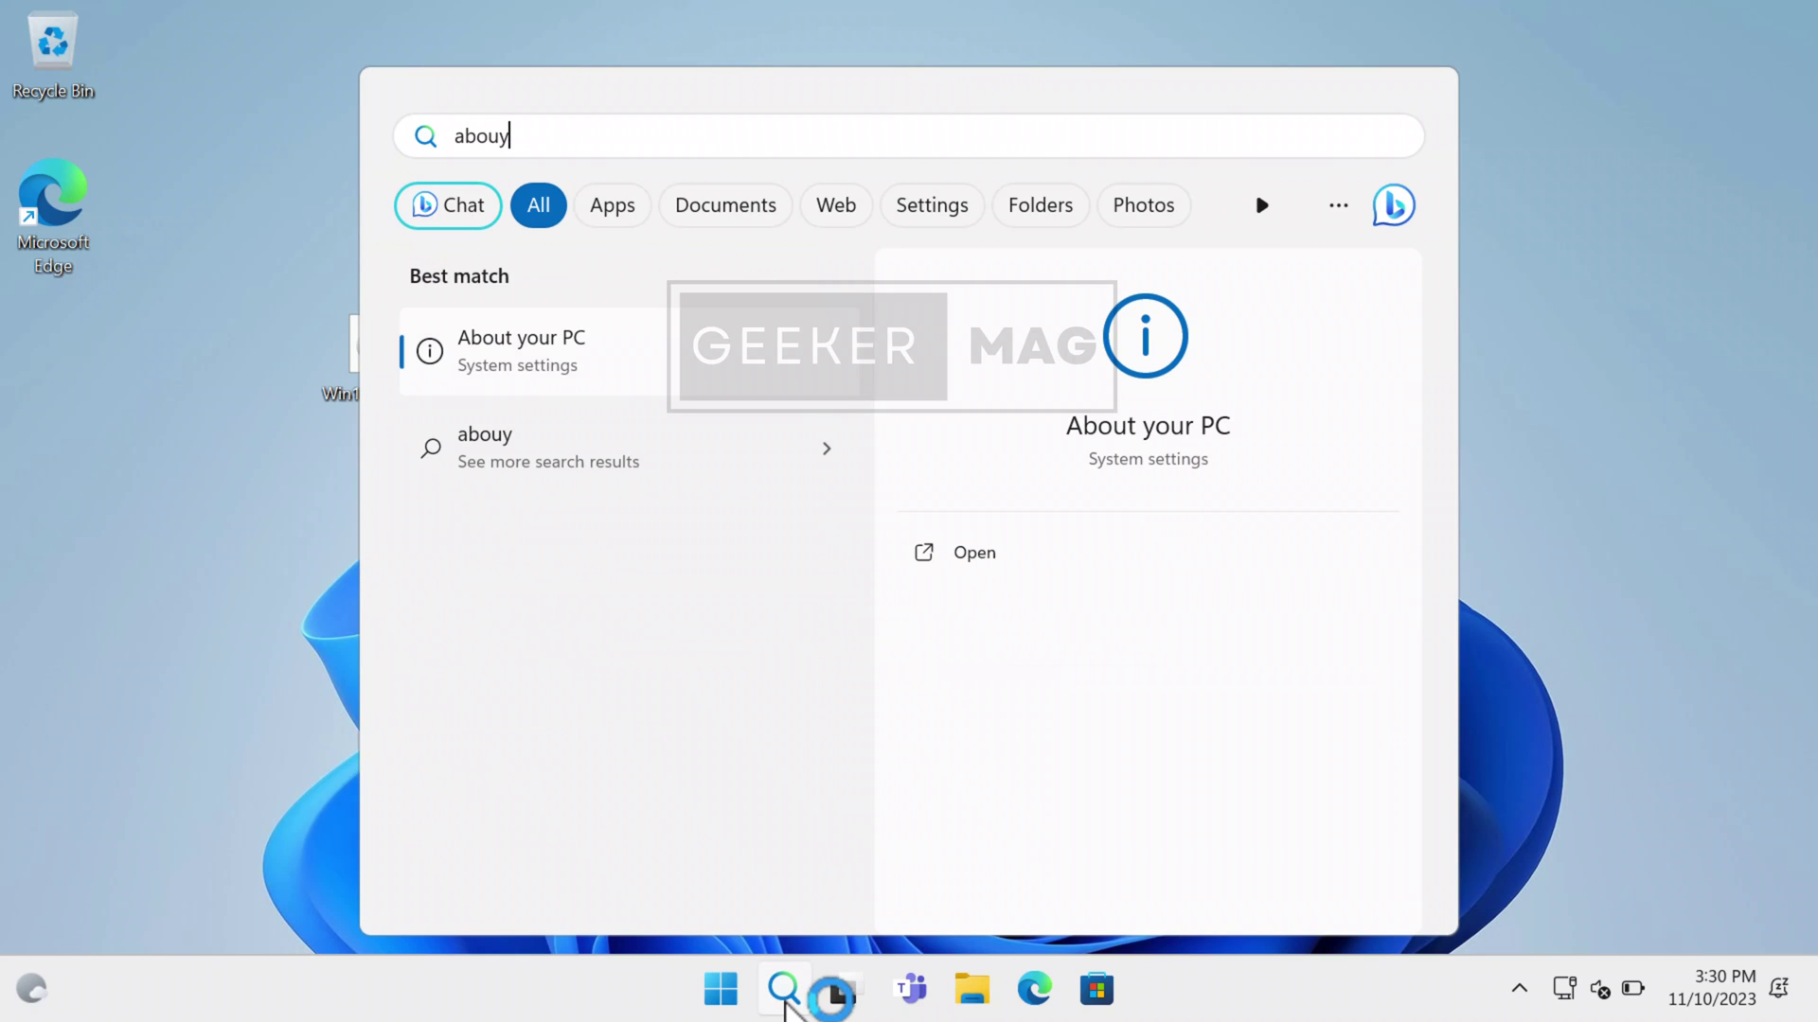
{"action": "key", "text": "Return"}
{"action": "scroll", "coordinate": [670, 649], "scroll_direction": "down", "scroll_amount": 5}
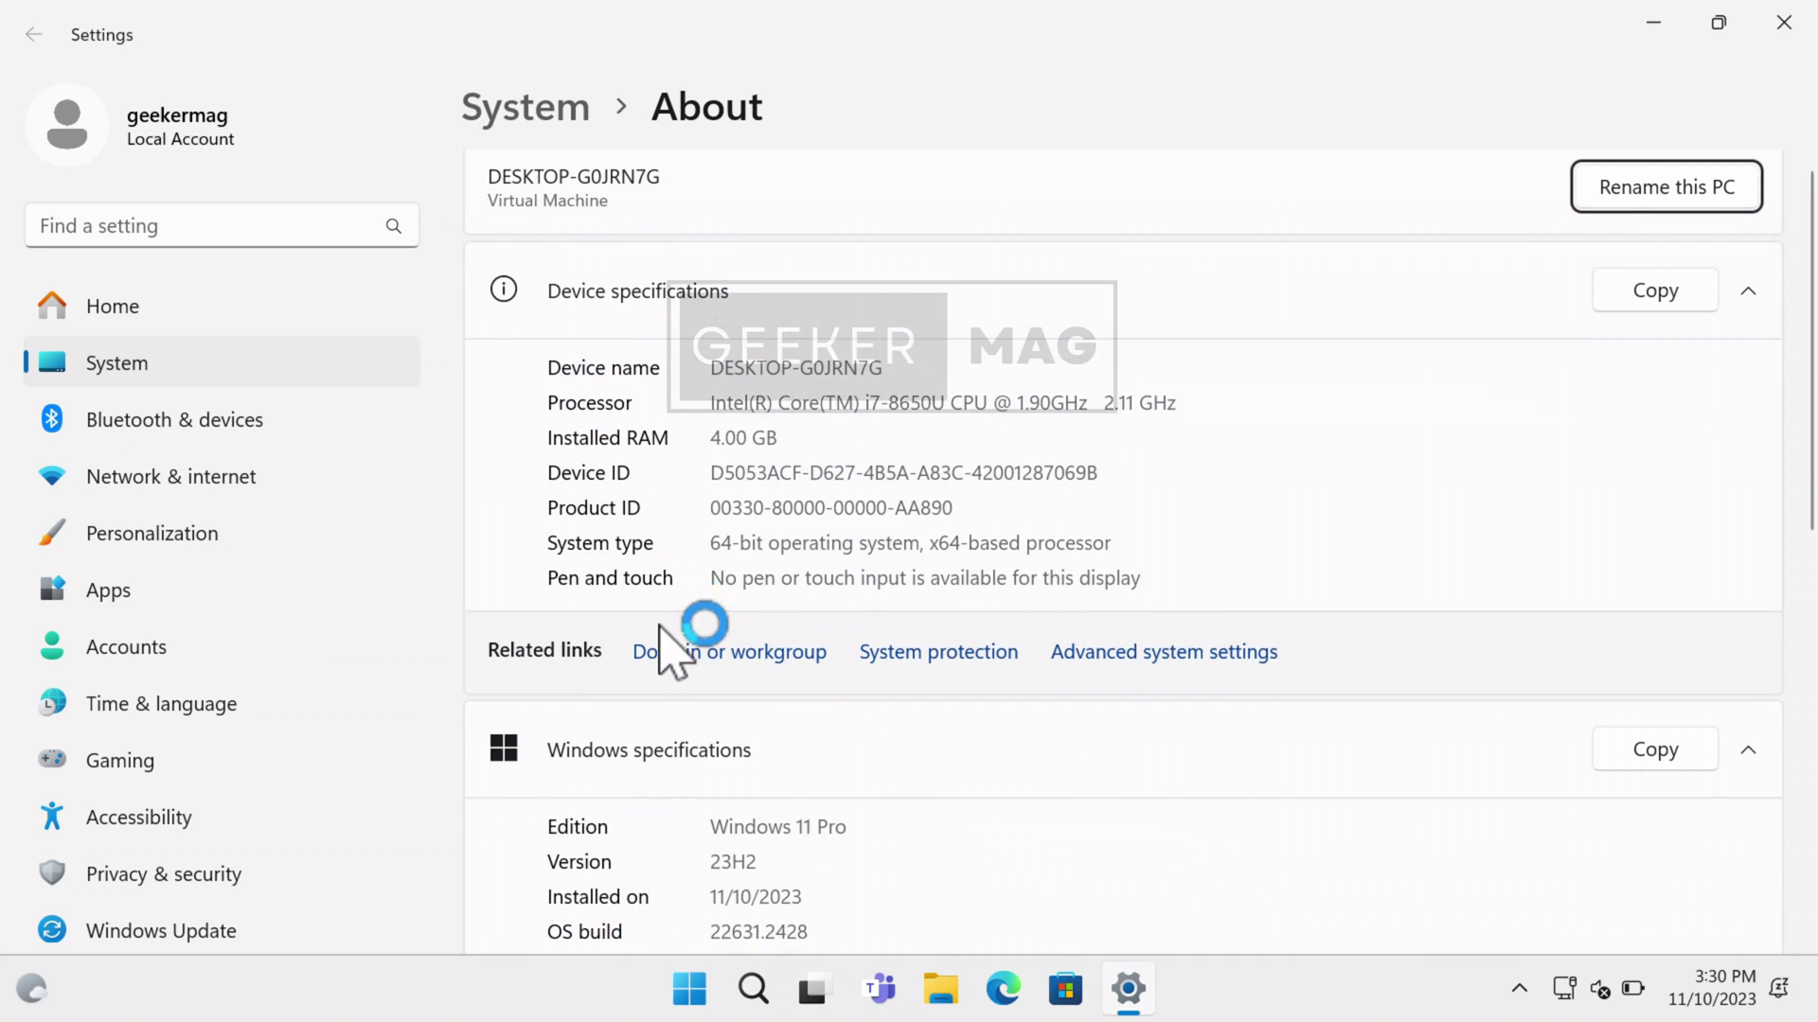
{"action": "left_click_drag", "start_coordinate": [765, 640], "coordinate": [705, 640]}
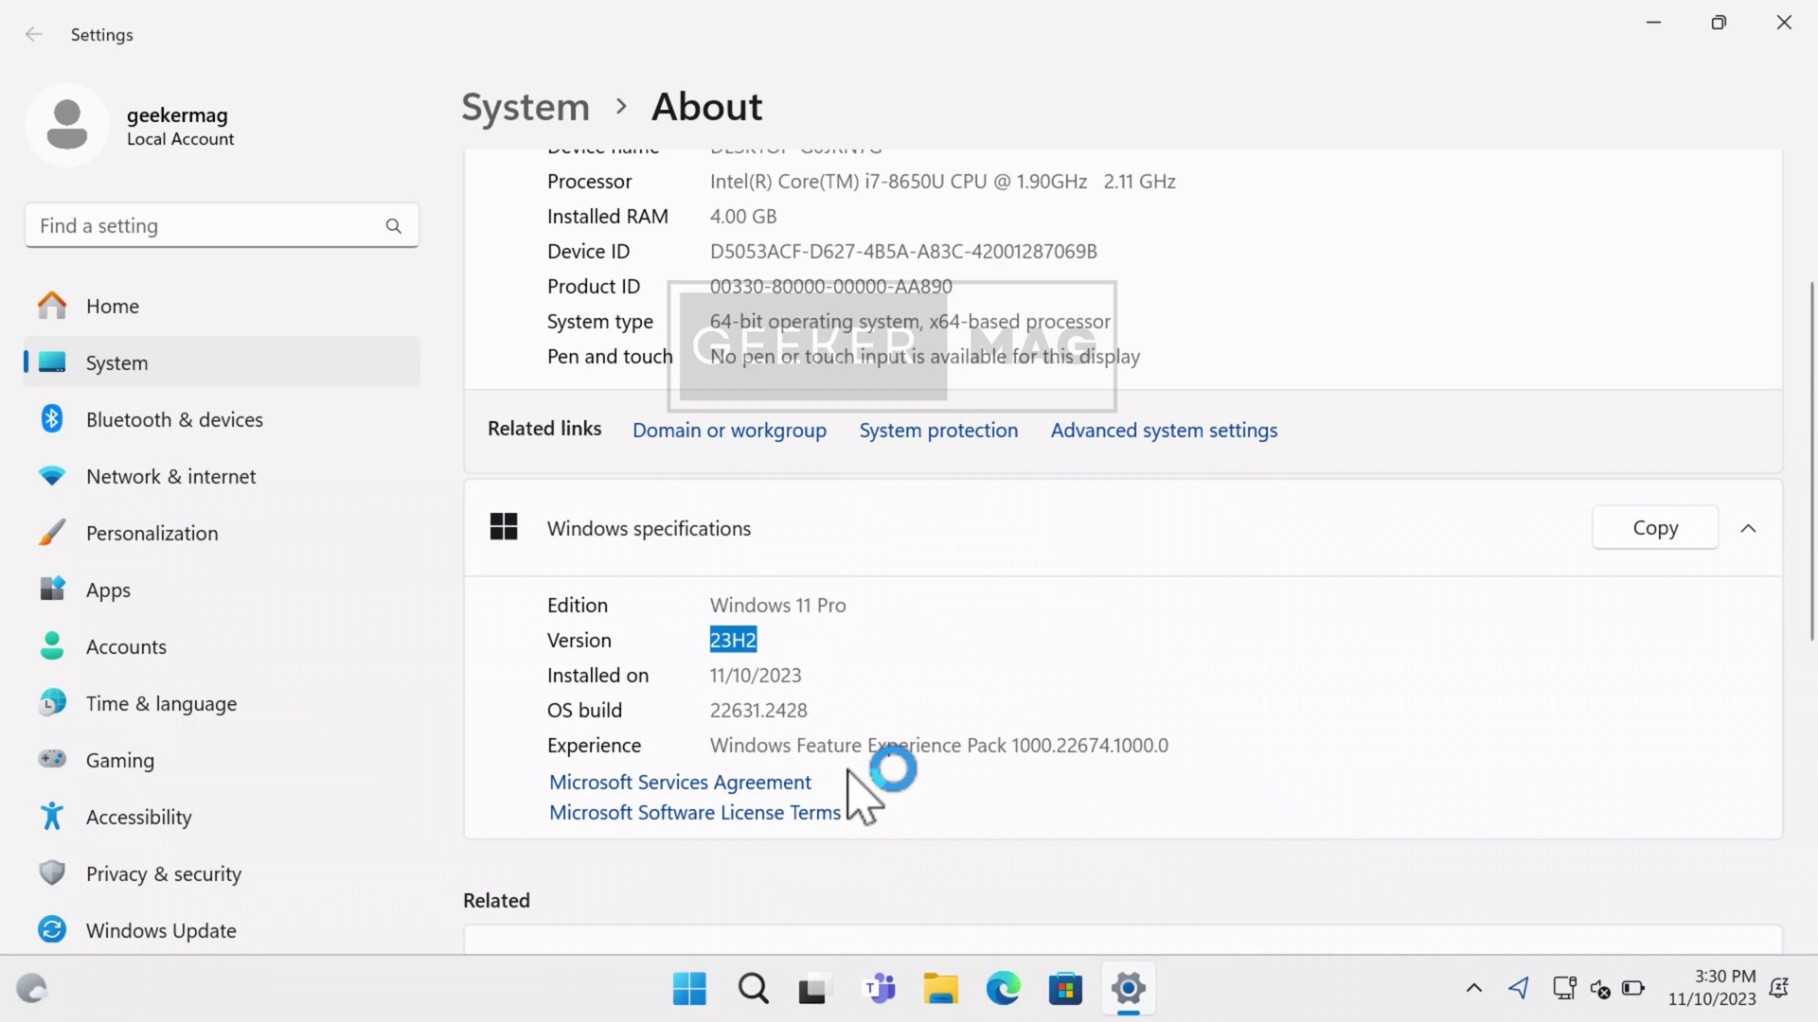
{"action": "left_click", "coordinate": [1782, 22]}
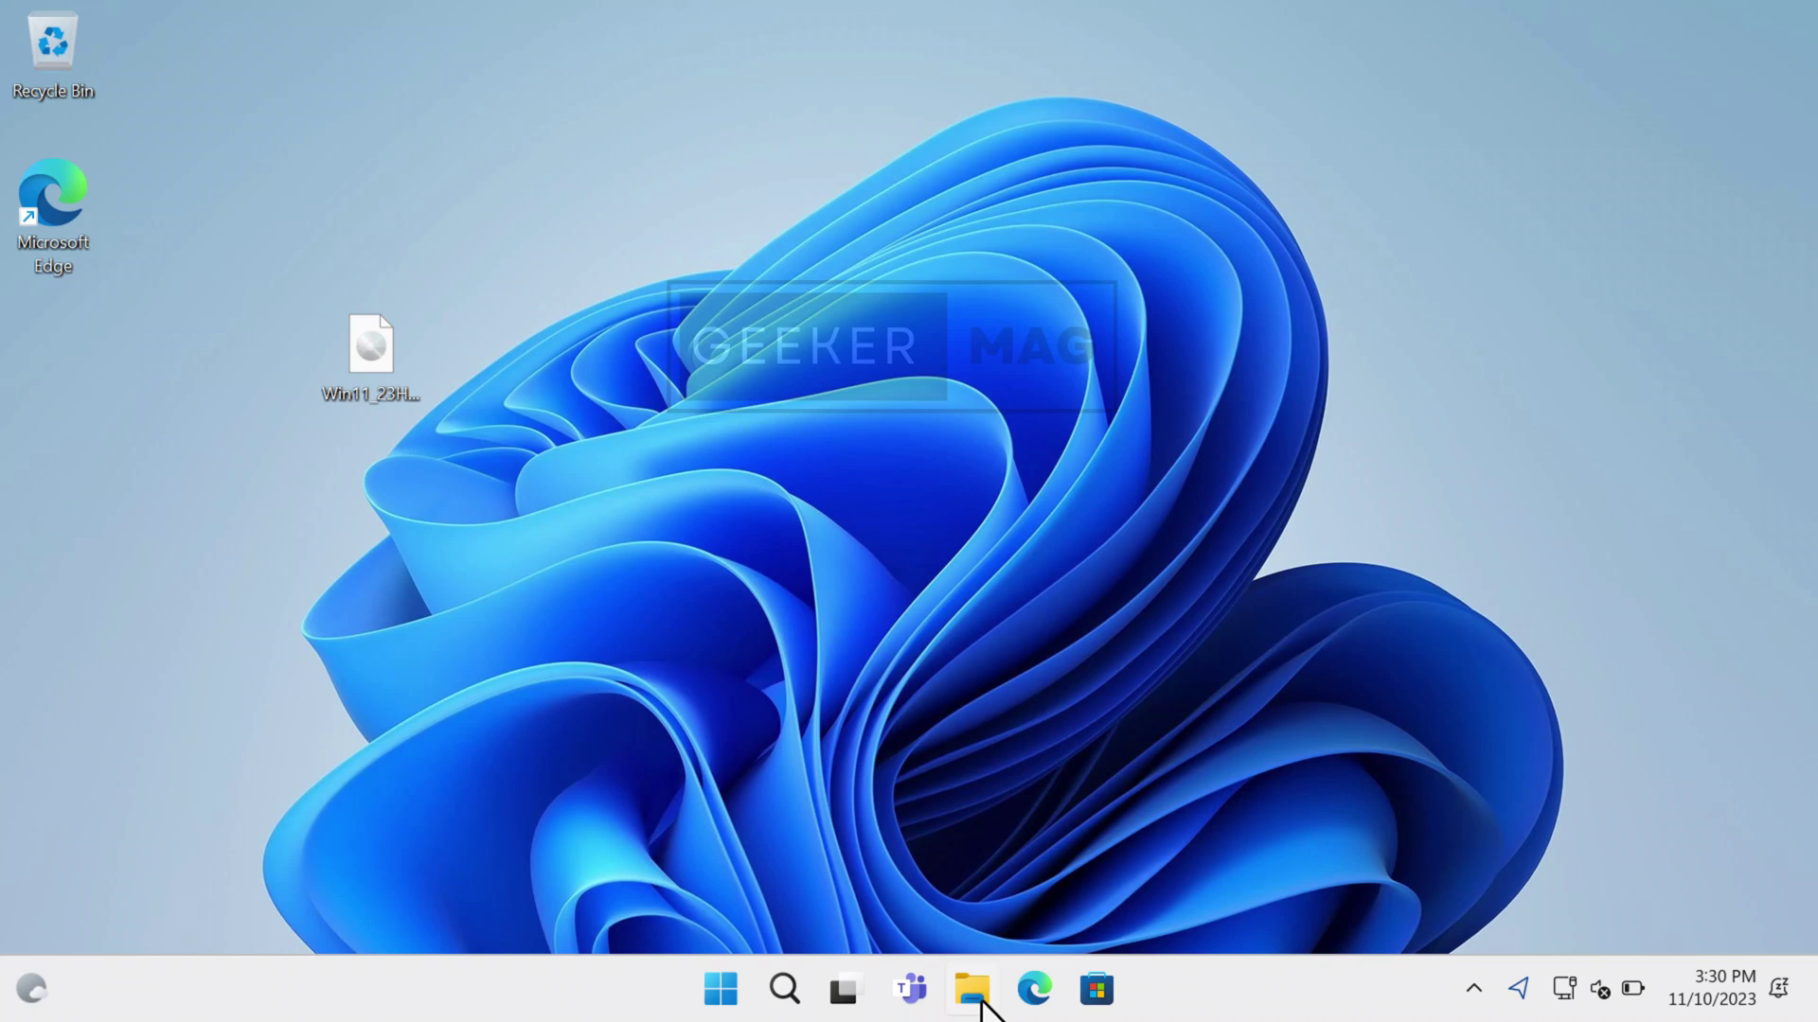
- Delete the windows11 folder from Local Disk (C:) in File Explorer, then close Explorer
{"action": "left_click", "coordinate": [975, 992]}
{"action": "left_click", "coordinate": [142, 724]}
{"action": "double_click", "coordinate": [454, 301]}
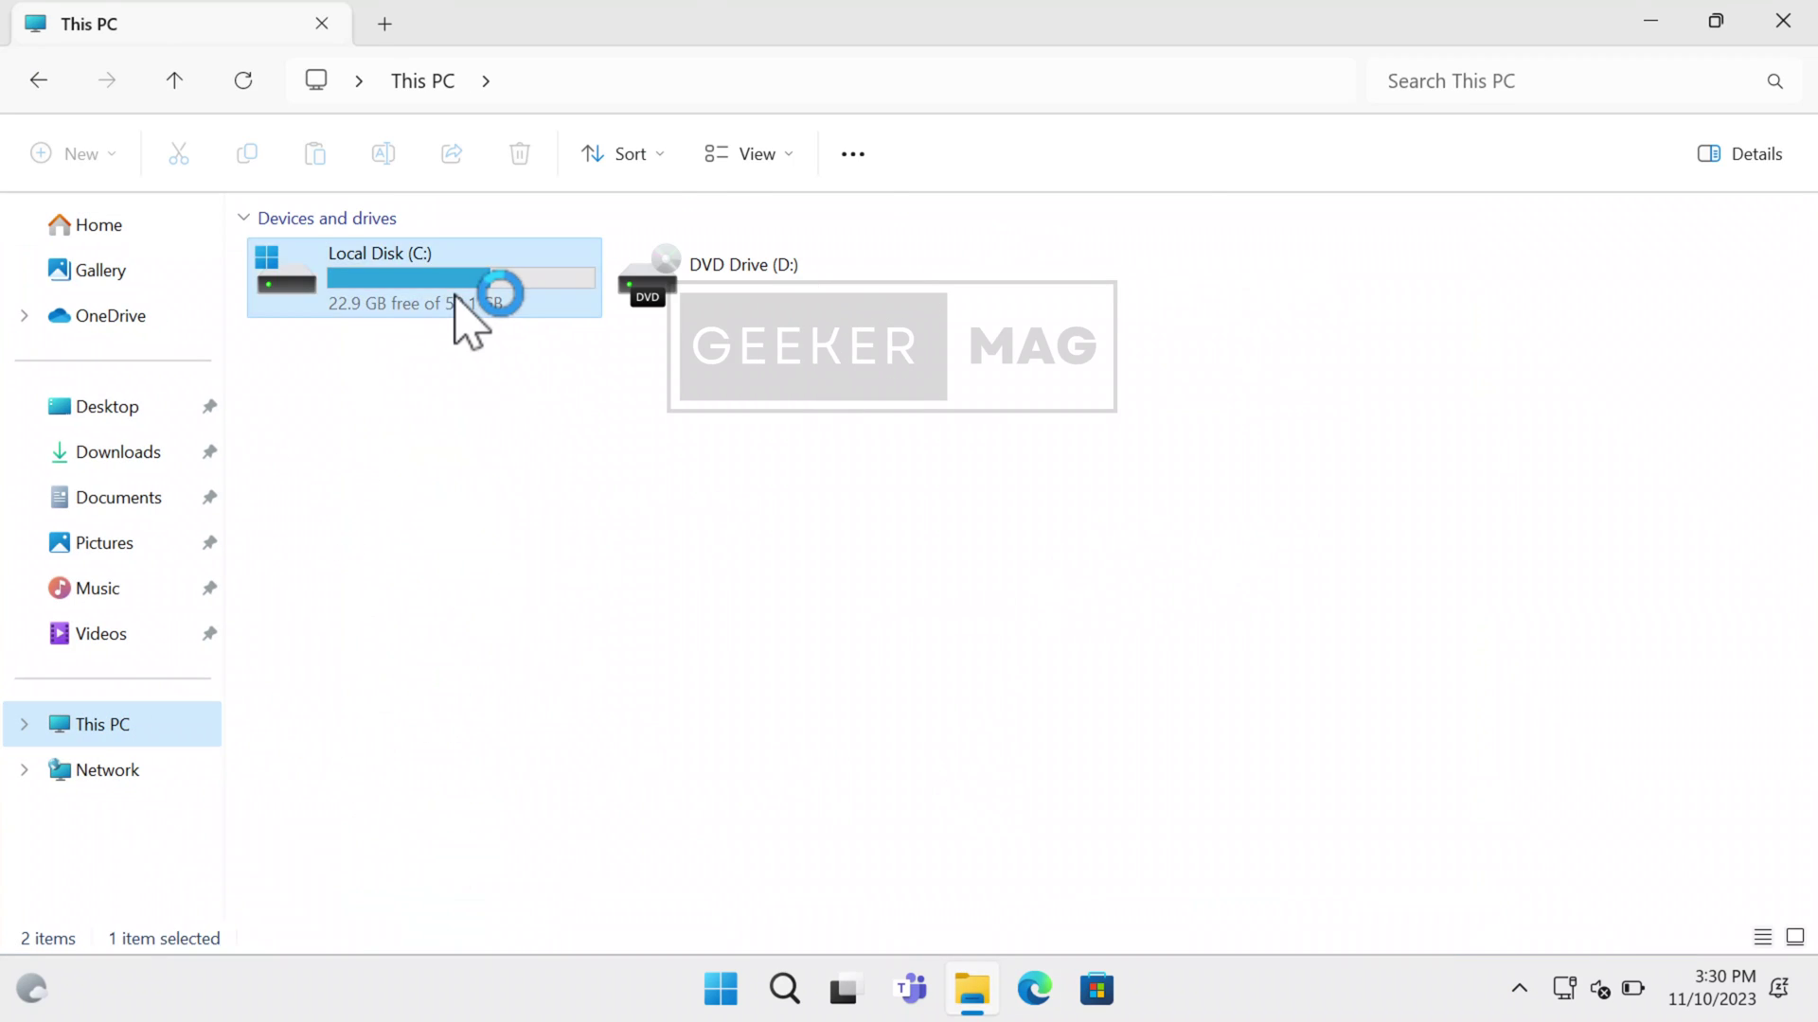
{"action": "double_click", "coordinate": [422, 530]}
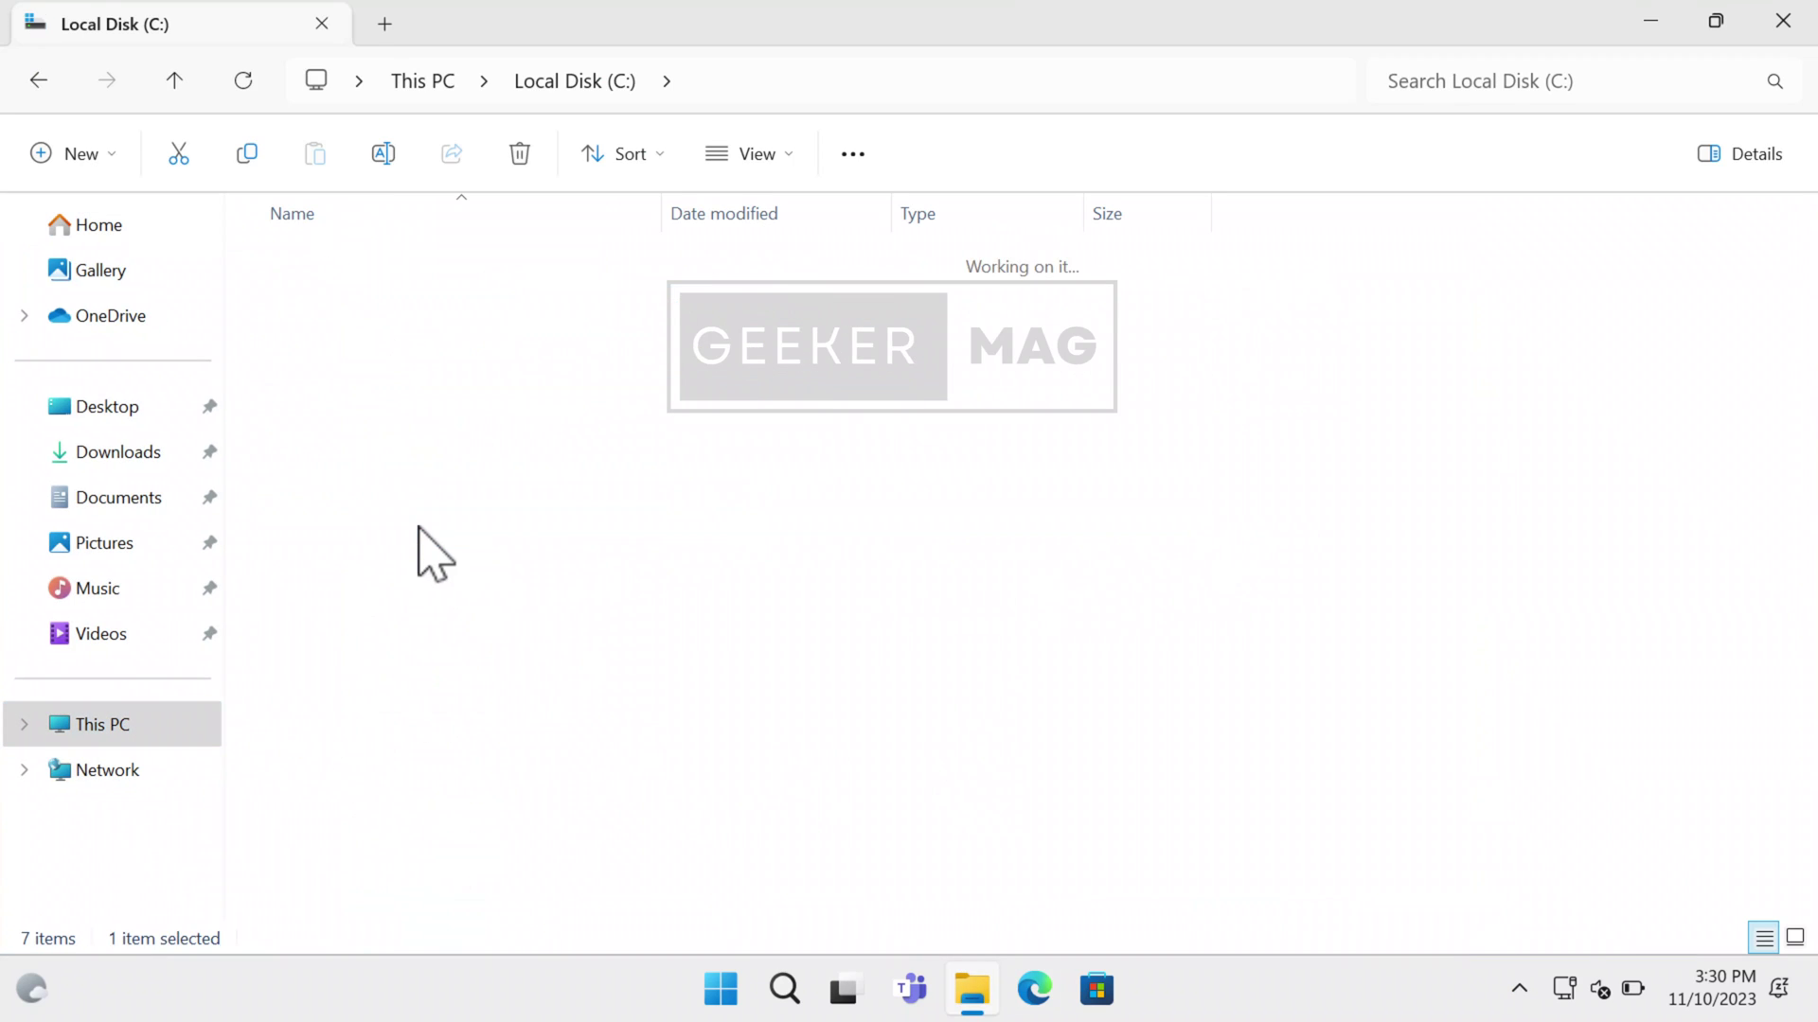
{"action": "left_click", "coordinate": [37, 79]}
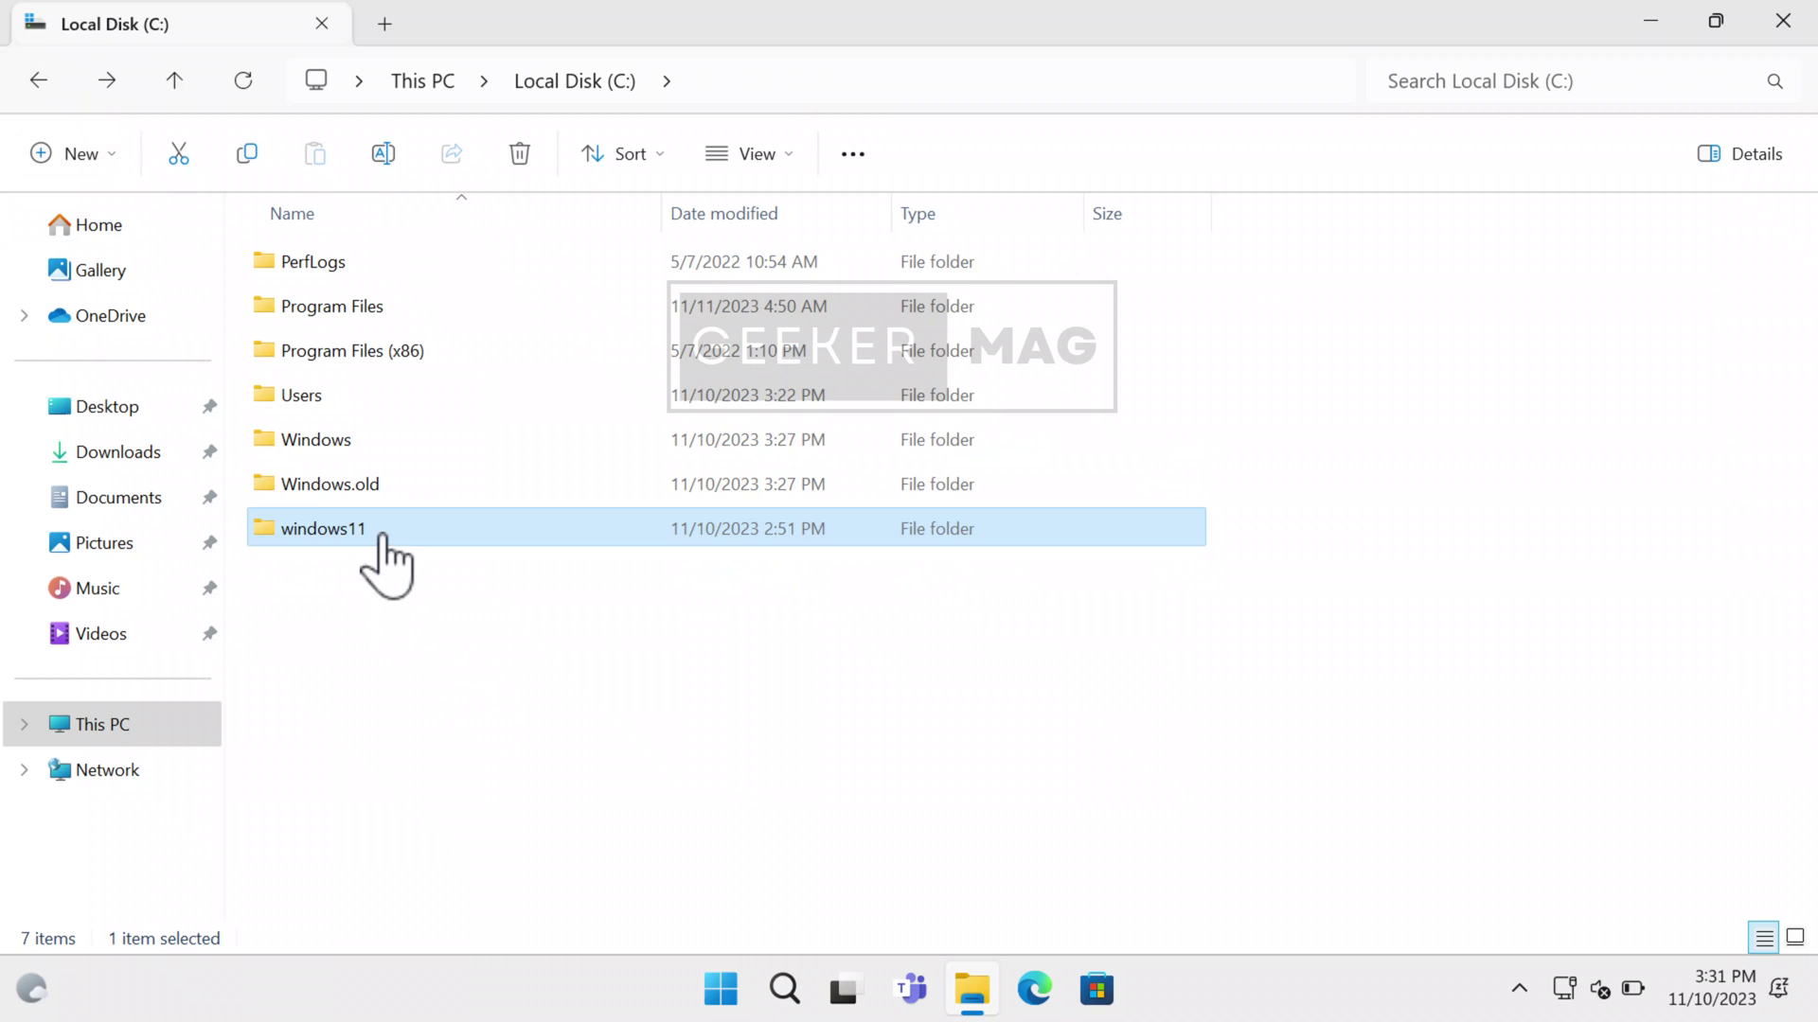
{"action": "right_click", "coordinate": [379, 536]}
{"action": "left_click", "coordinate": [587, 572]}
{"action": "left_click", "coordinate": [1783, 21]}
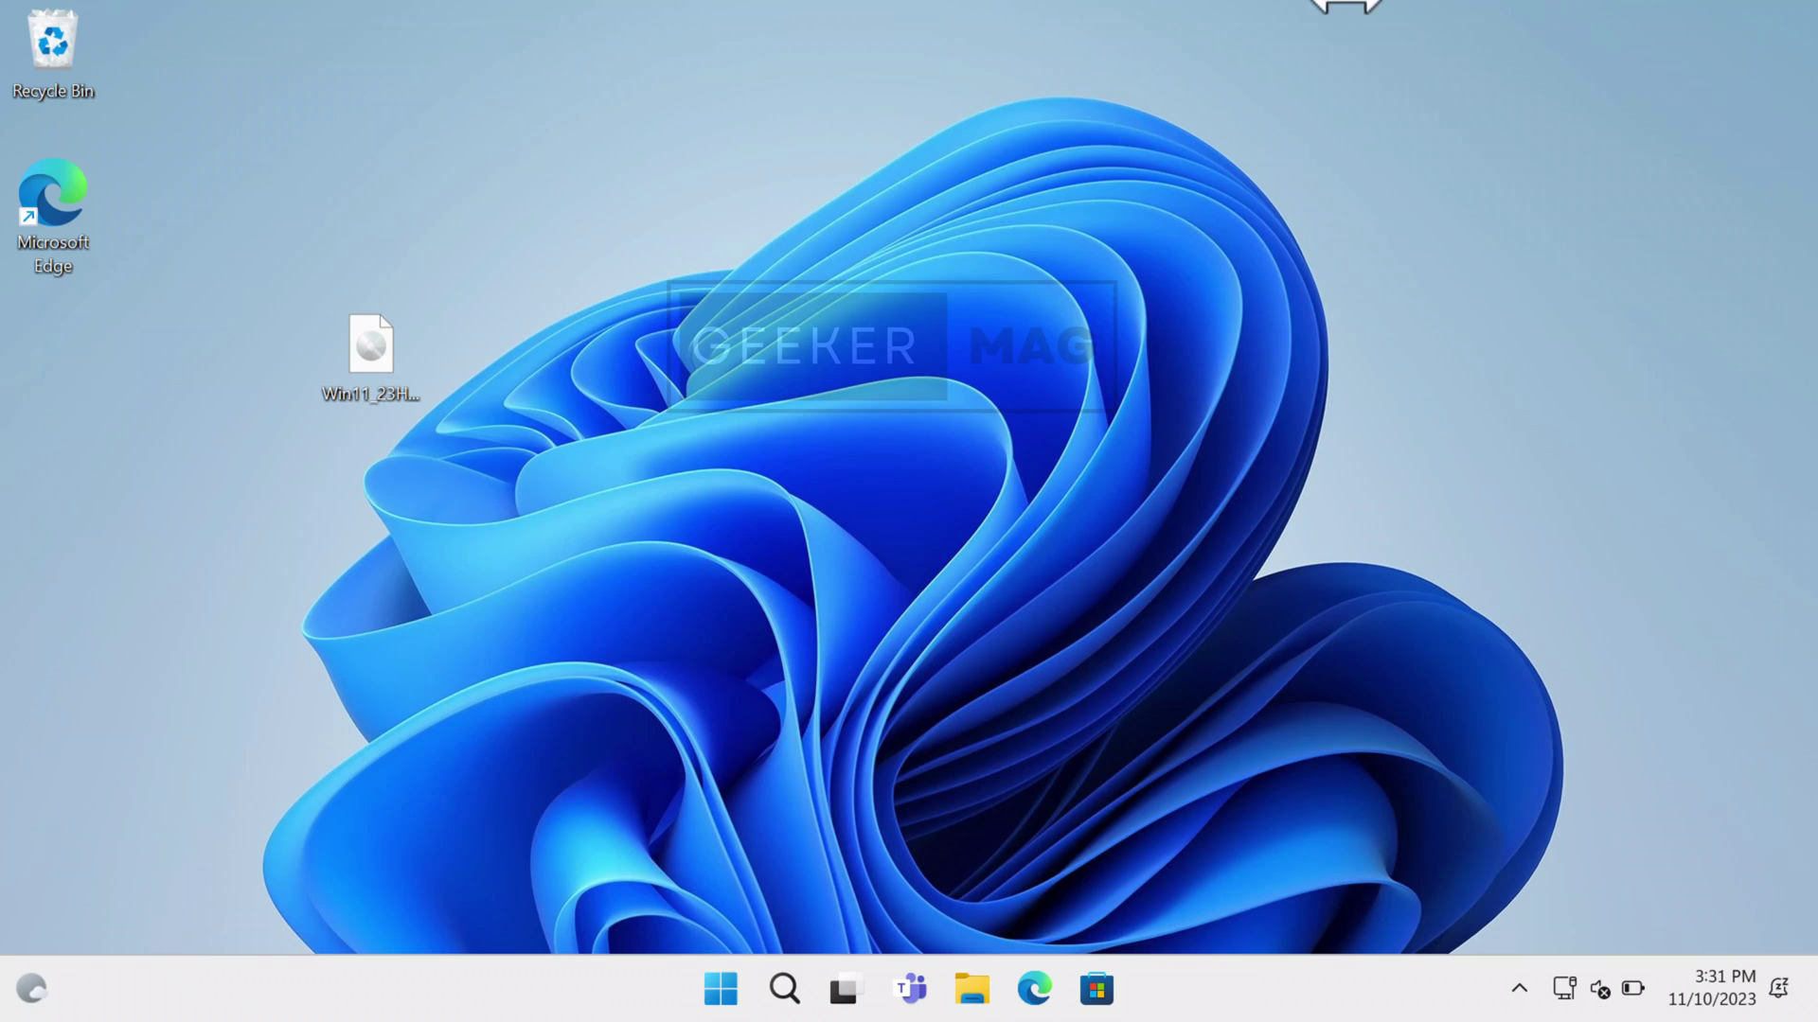